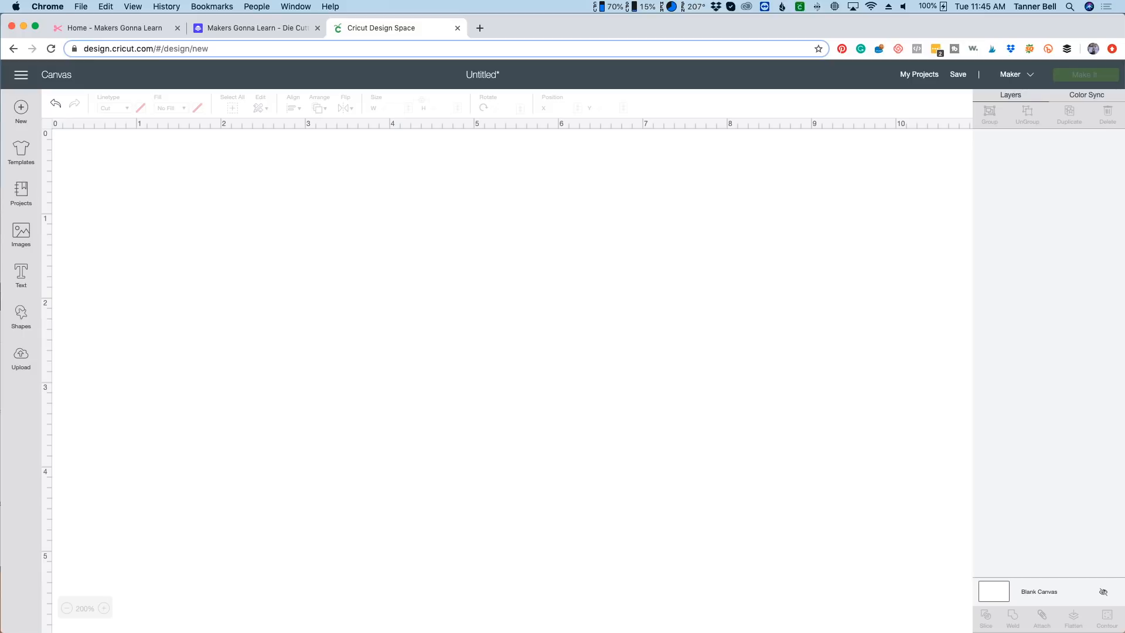
# Add a square shape to the canvas, move it toward the upper left and size it to 8 by 8 inches.
pyautogui.click(21, 314)
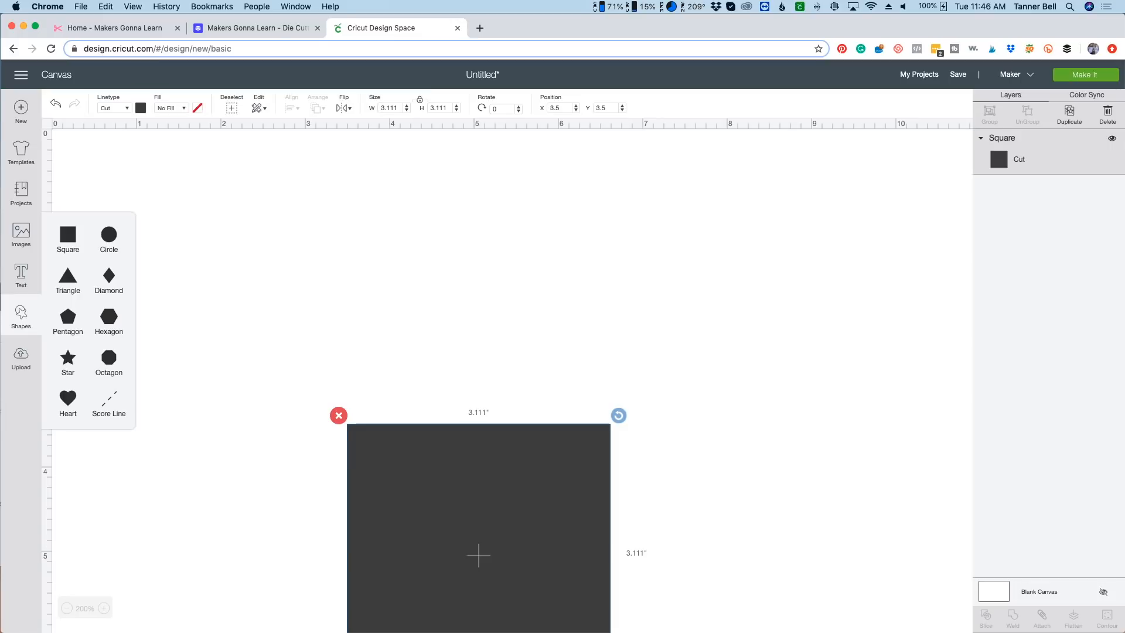
pyautogui.moveTo(469, 527); pyautogui.dragTo(368, 312)
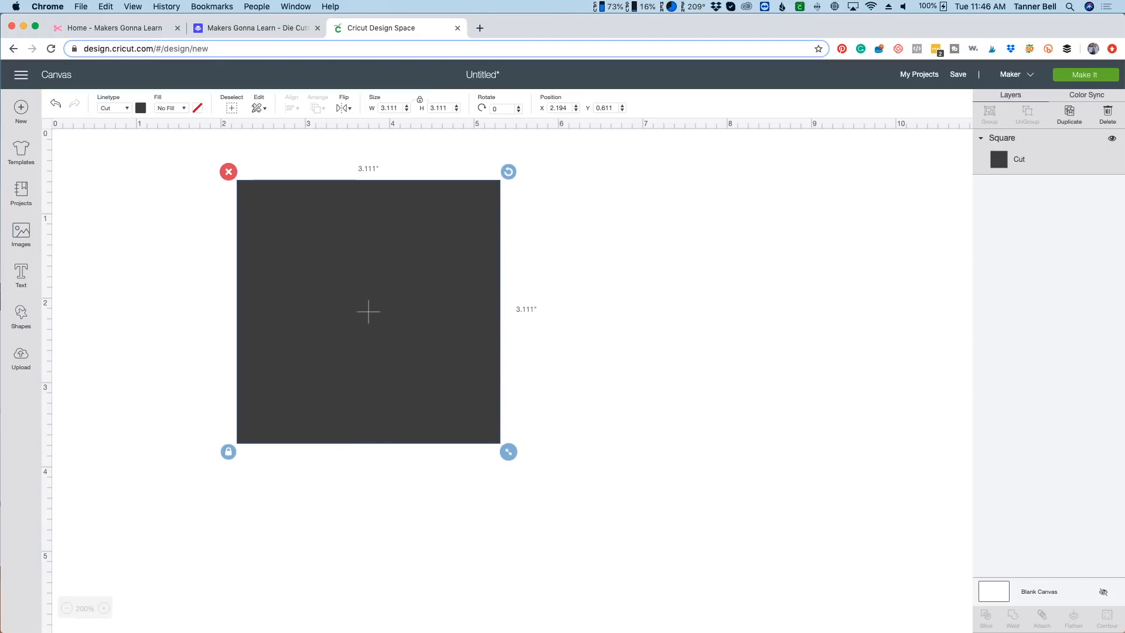
pyautogui.press('Tab')
pyautogui.write('8')
pyautogui.press('Return')
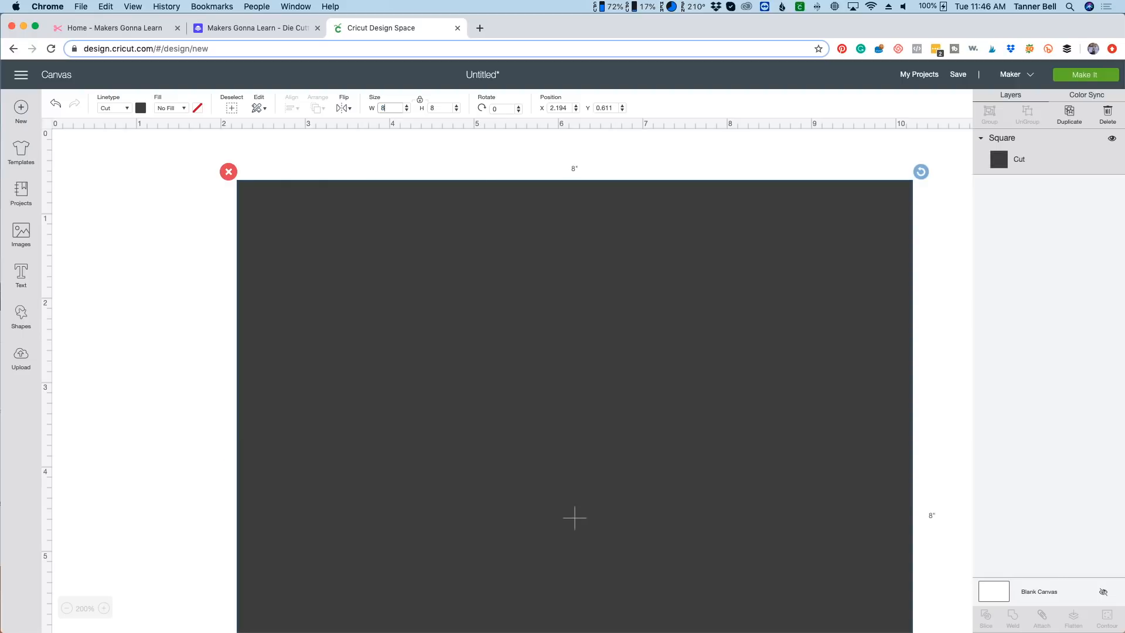
pyautogui.click(67, 609)
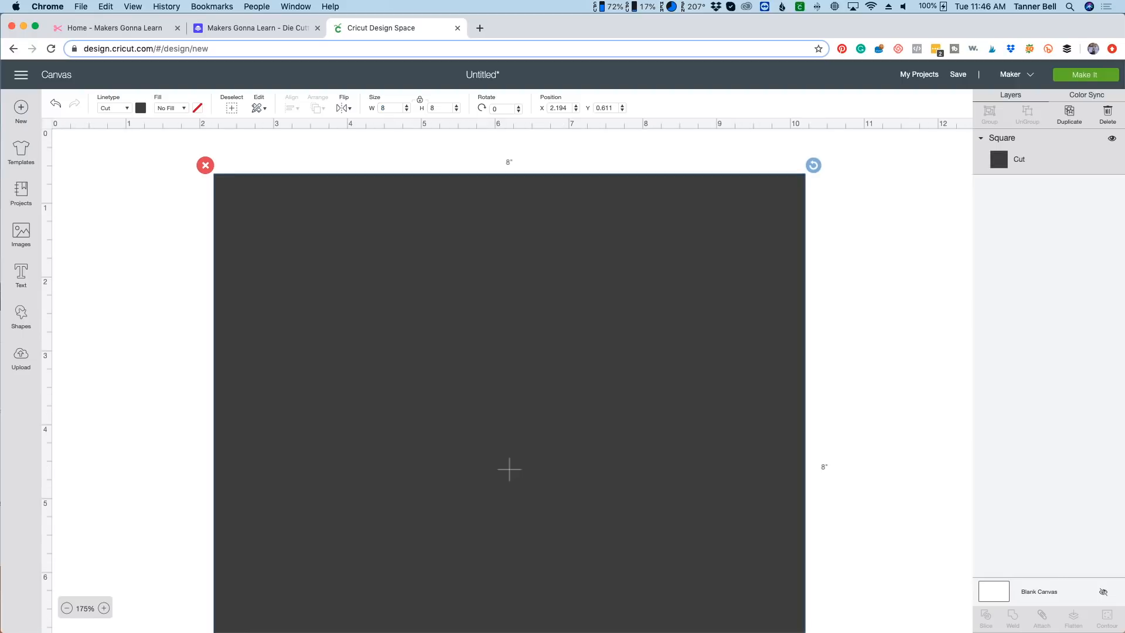
pyautogui.click(67, 608)
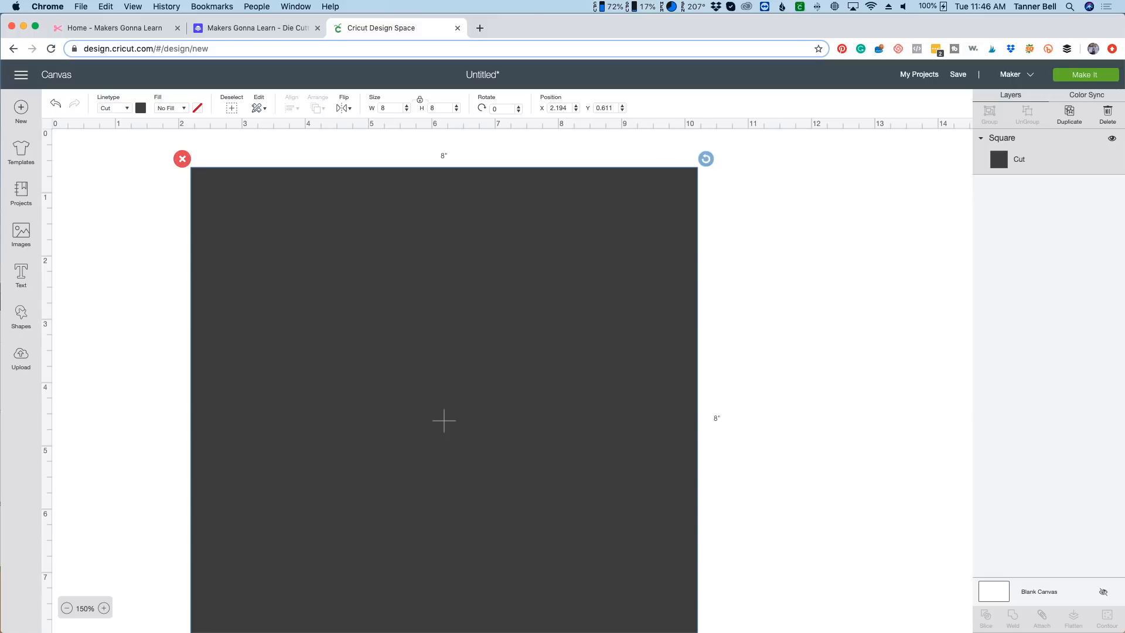
pyautogui.click(67, 608)
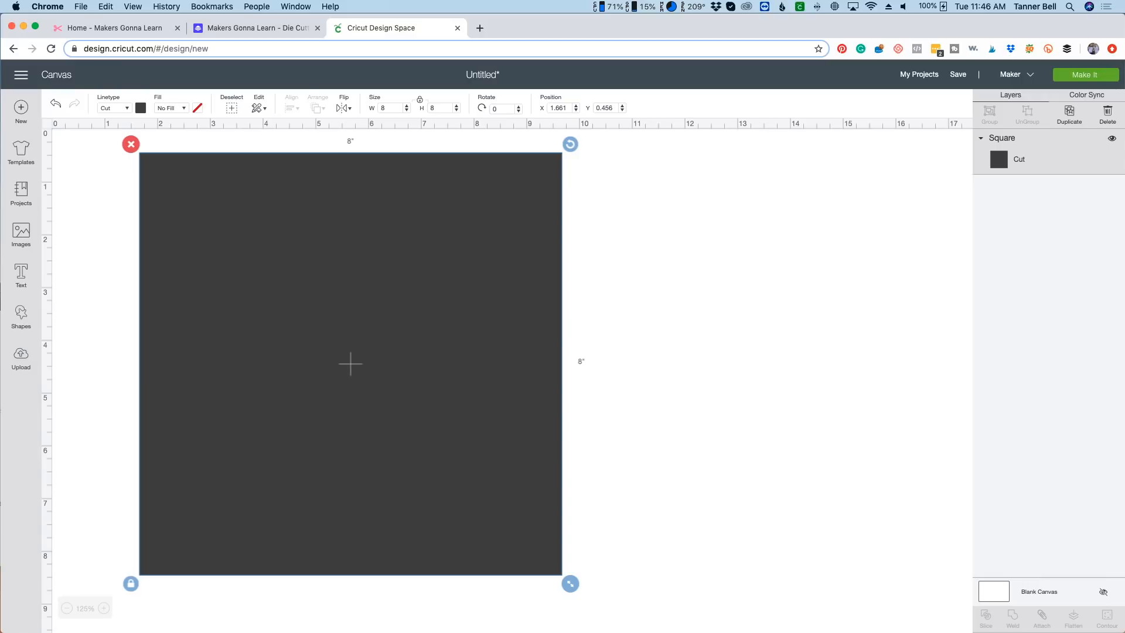
# Insert the uploaded "Let it snow" image, place it over the square and enlarge it to about 6.75 inches wide.
pyautogui.click(21, 356)
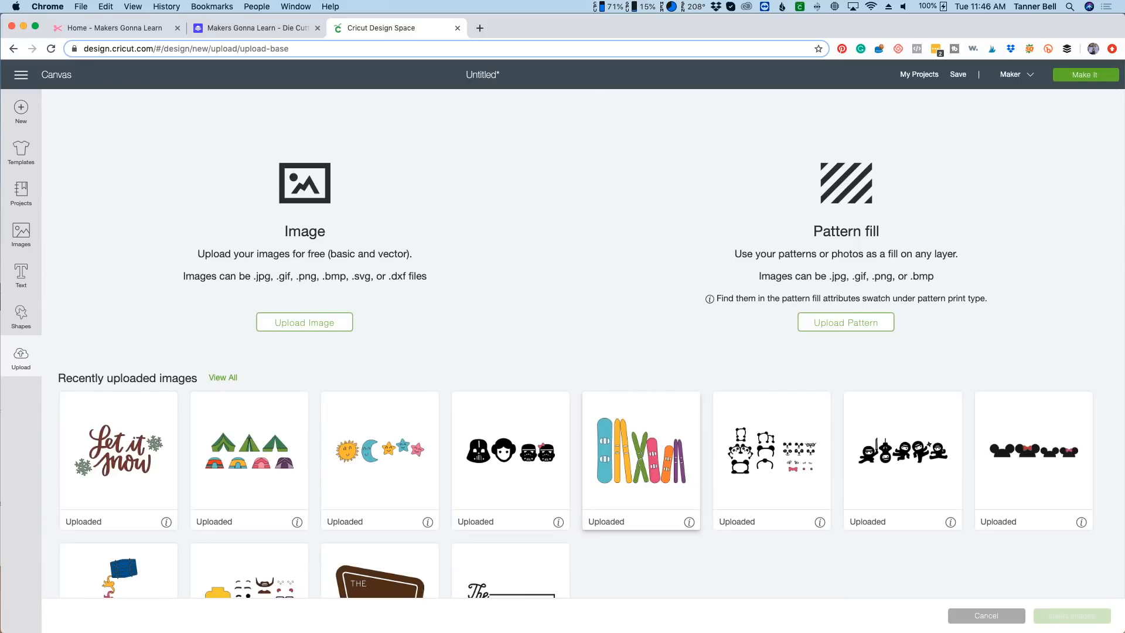
pyautogui.scroll(-3, 641, 458)
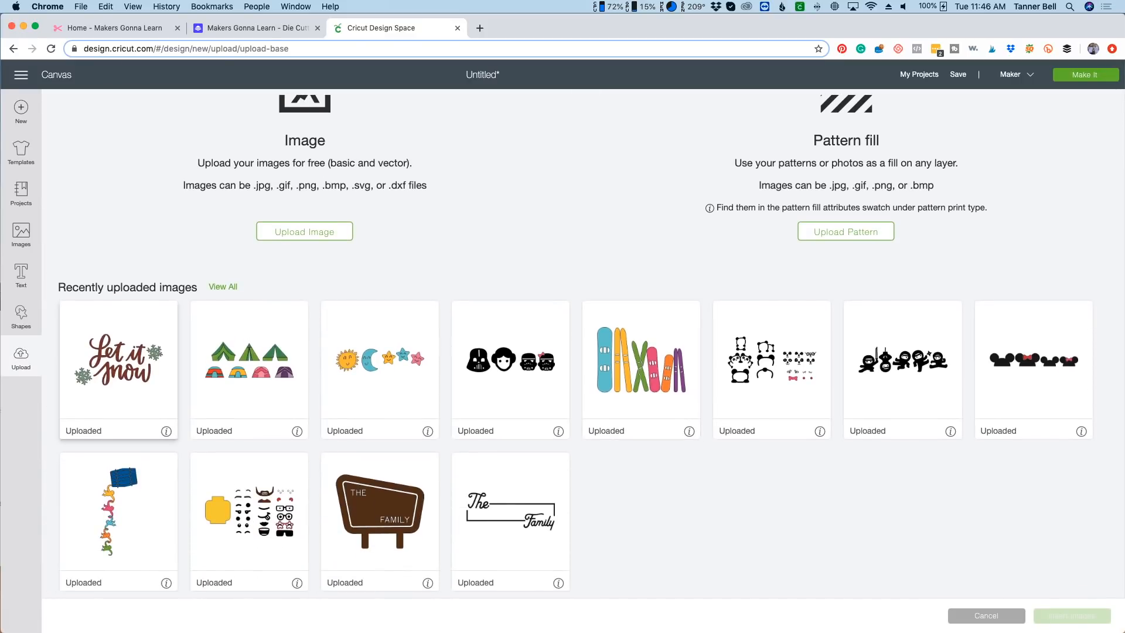
pyautogui.click(118, 361)
pyautogui.click(1071, 616)
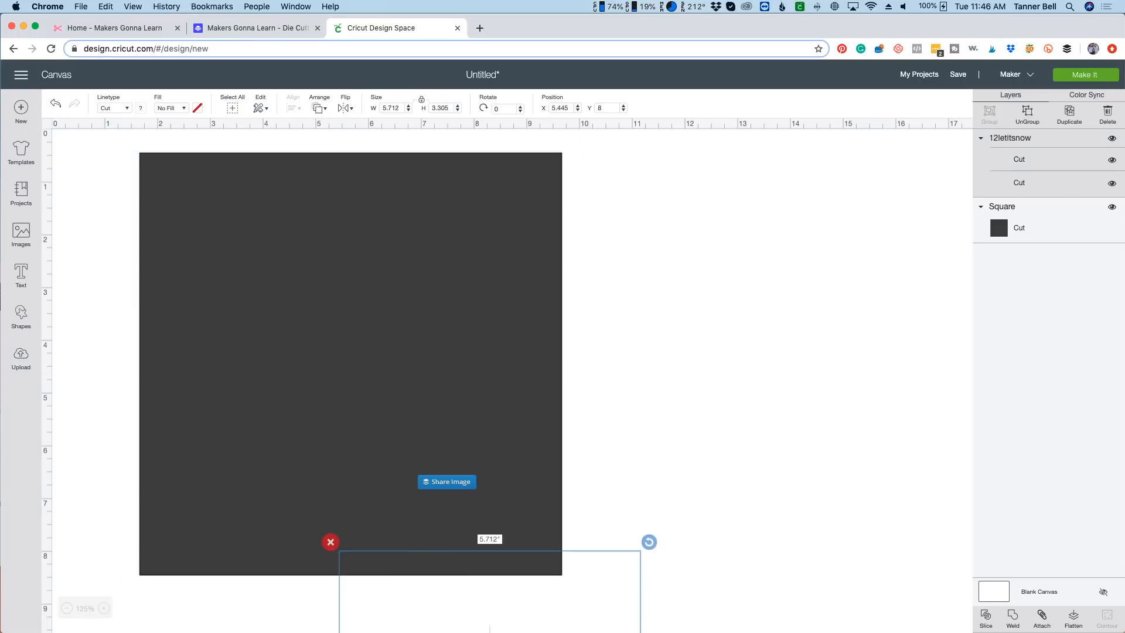
pyautogui.moveTo(488, 632); pyautogui.dragTo(321, 310)
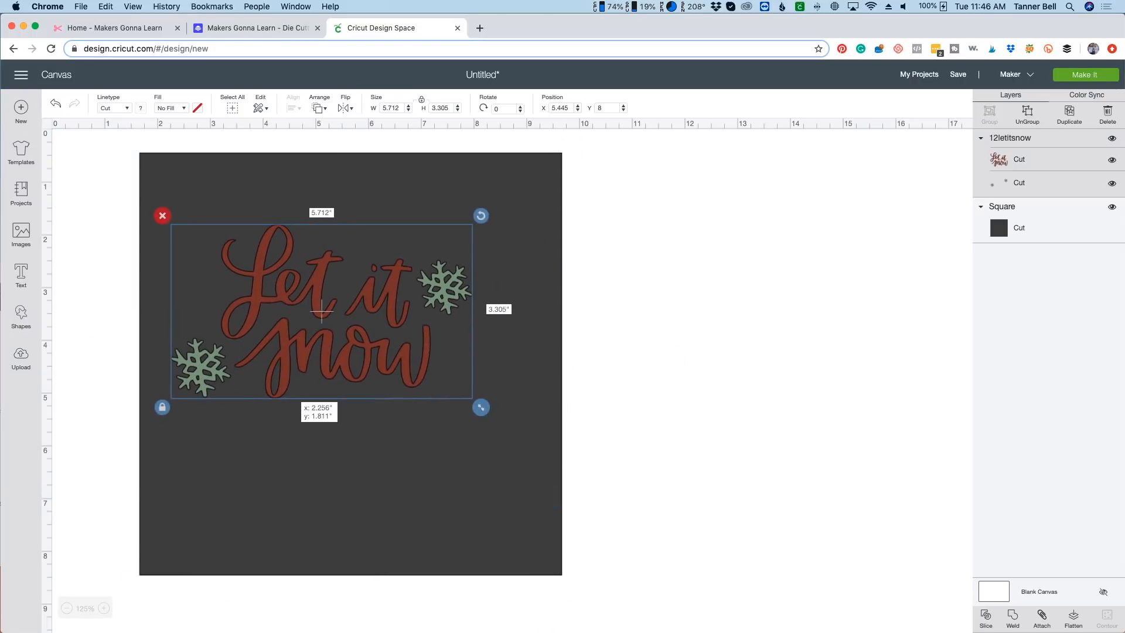
pyautogui.moveTo(480, 407); pyautogui.dragTo(532, 438)
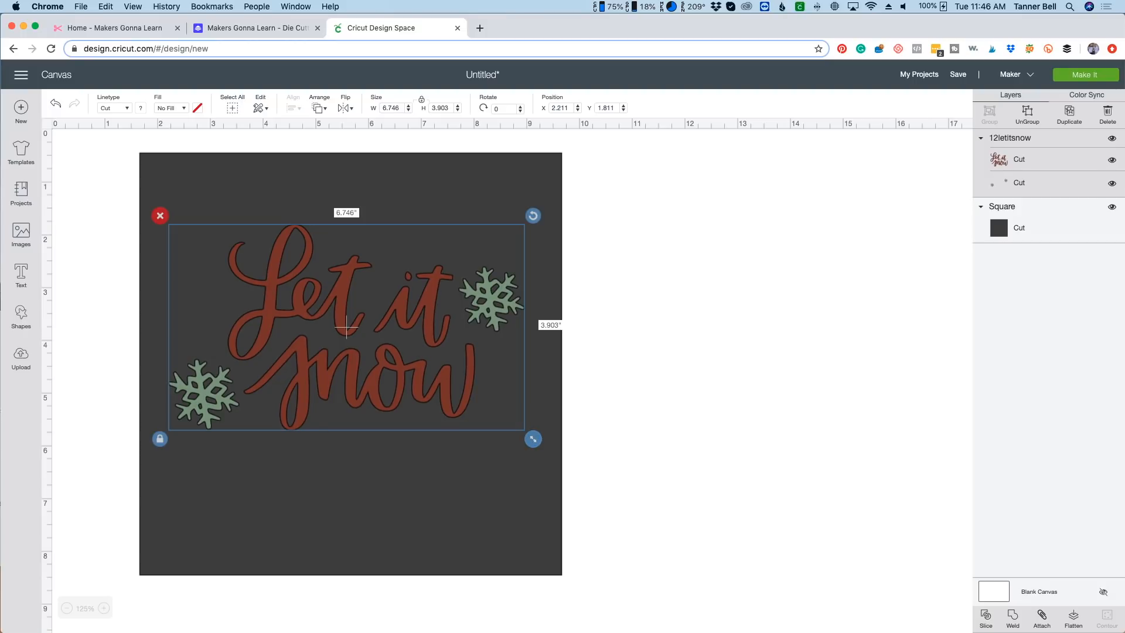
# Center the "Let it snow" image on the square both horizontally and vertically.
pyautogui.moveTo(598, 143); pyautogui.dragTo(105, 576)
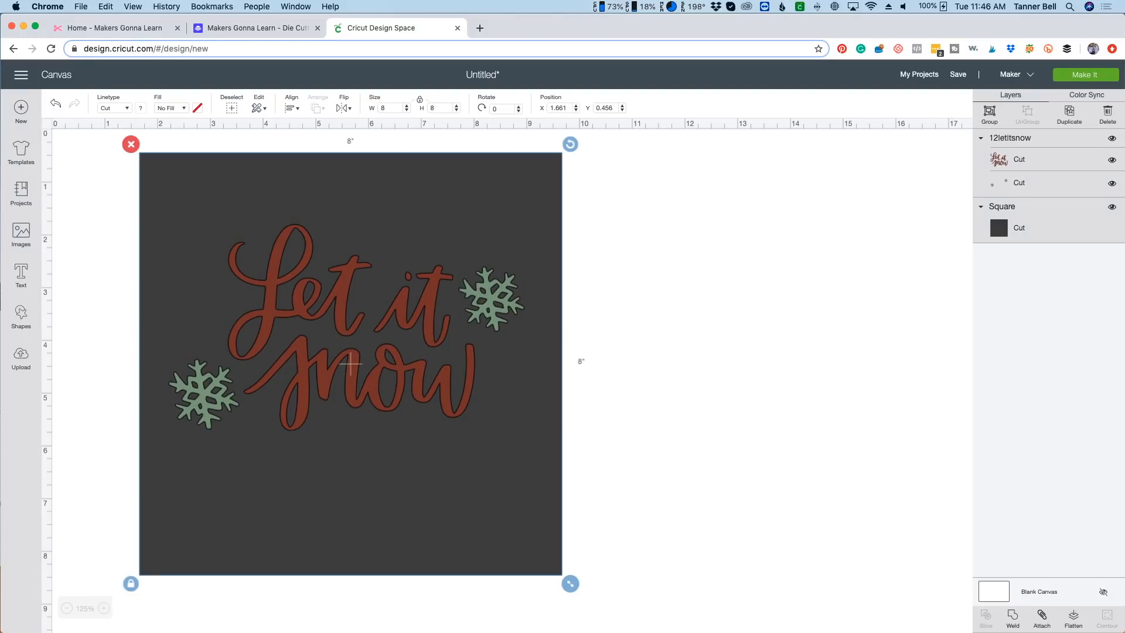
pyautogui.click(292, 108)
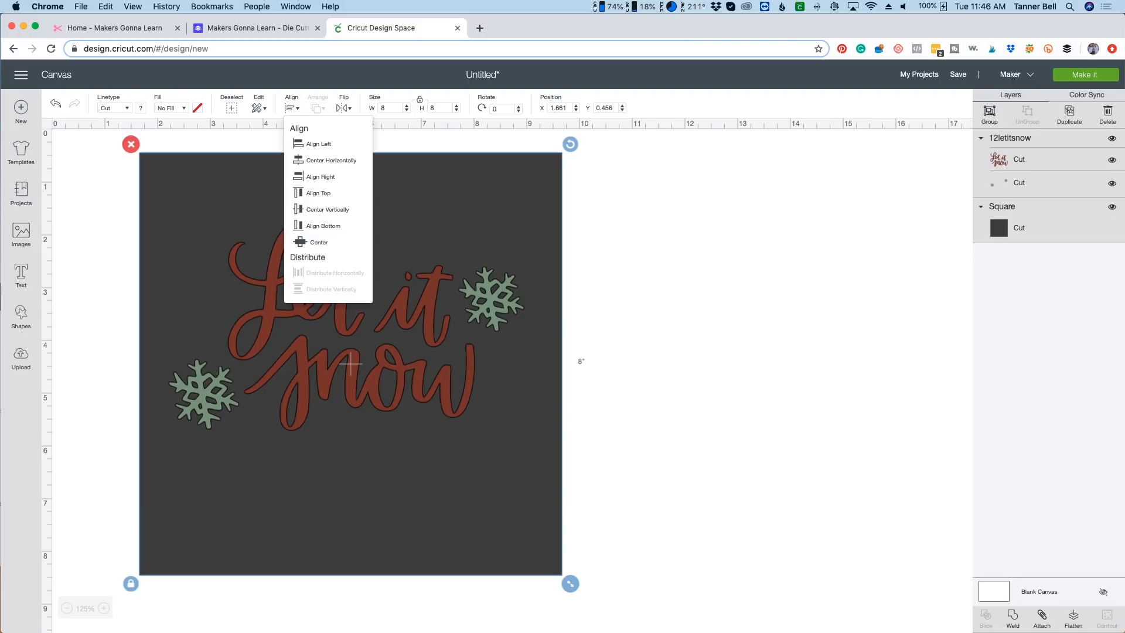
pyautogui.click(319, 242)
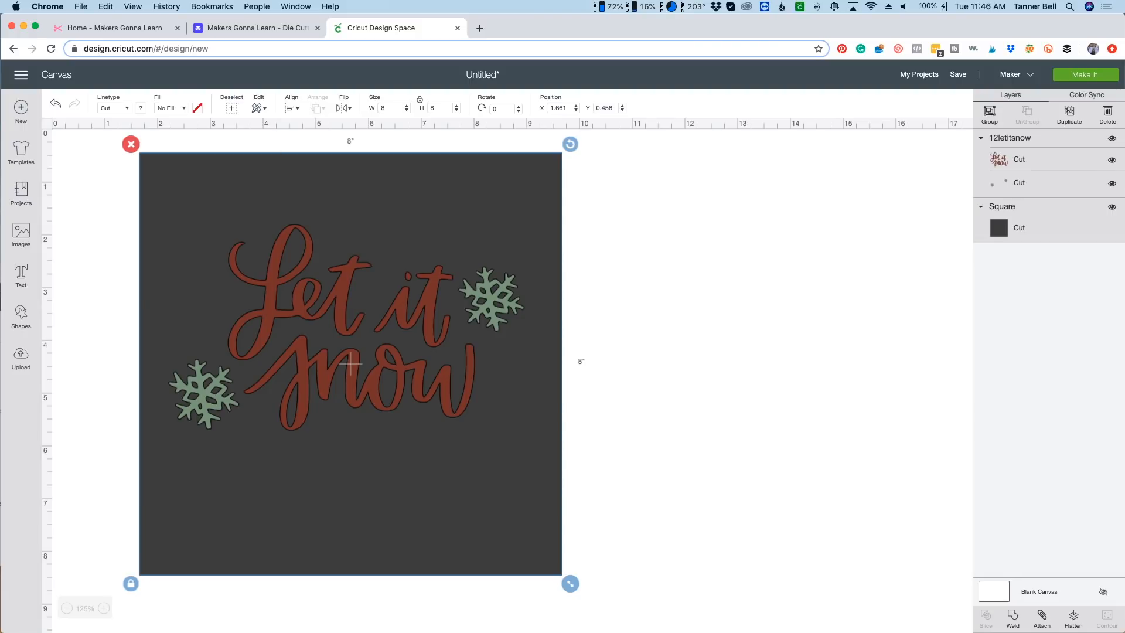
pyautogui.click(291, 108)
pyautogui.click(319, 242)
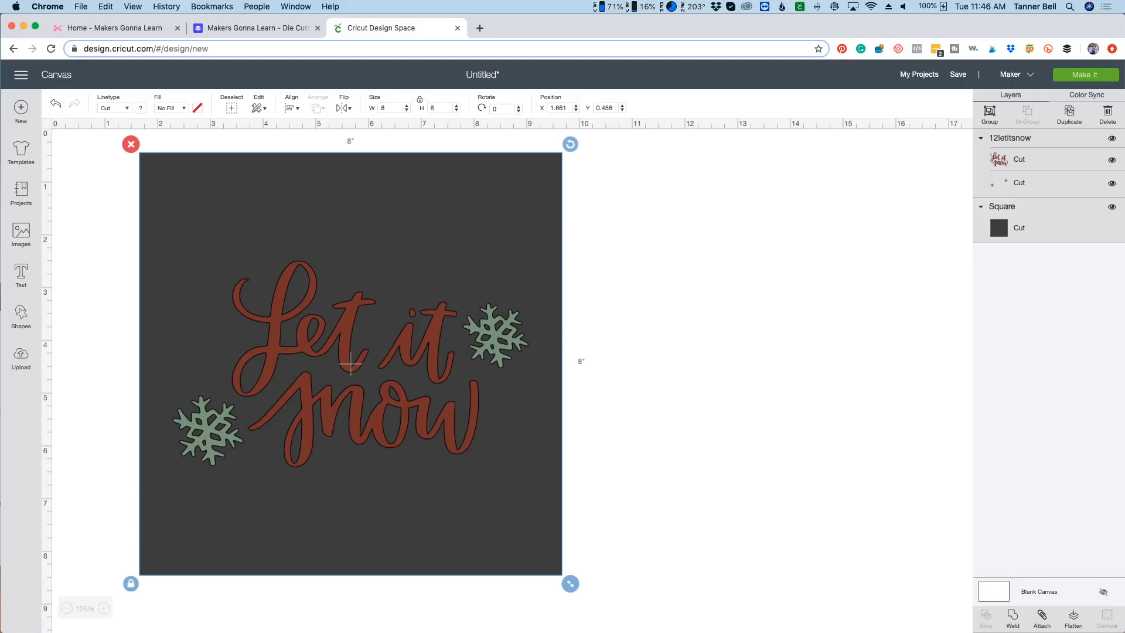
pyautogui.click(680, 352)
# Delete the square and the "Let it snow" image from the canvas.
pyautogui.click(351, 364)
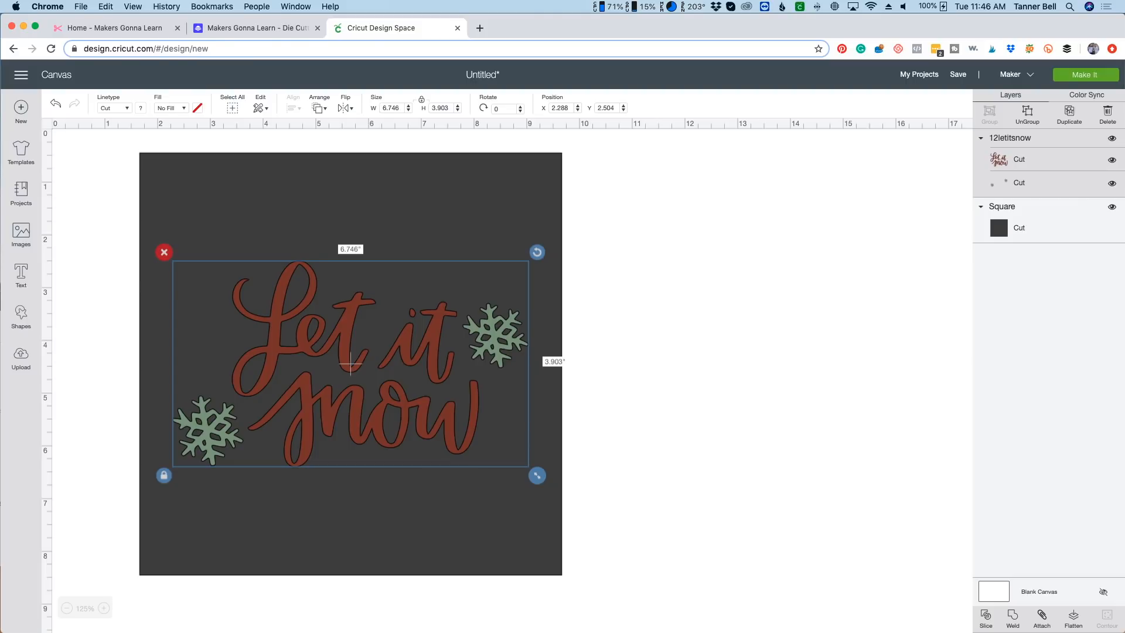
pyautogui.click(350, 365)
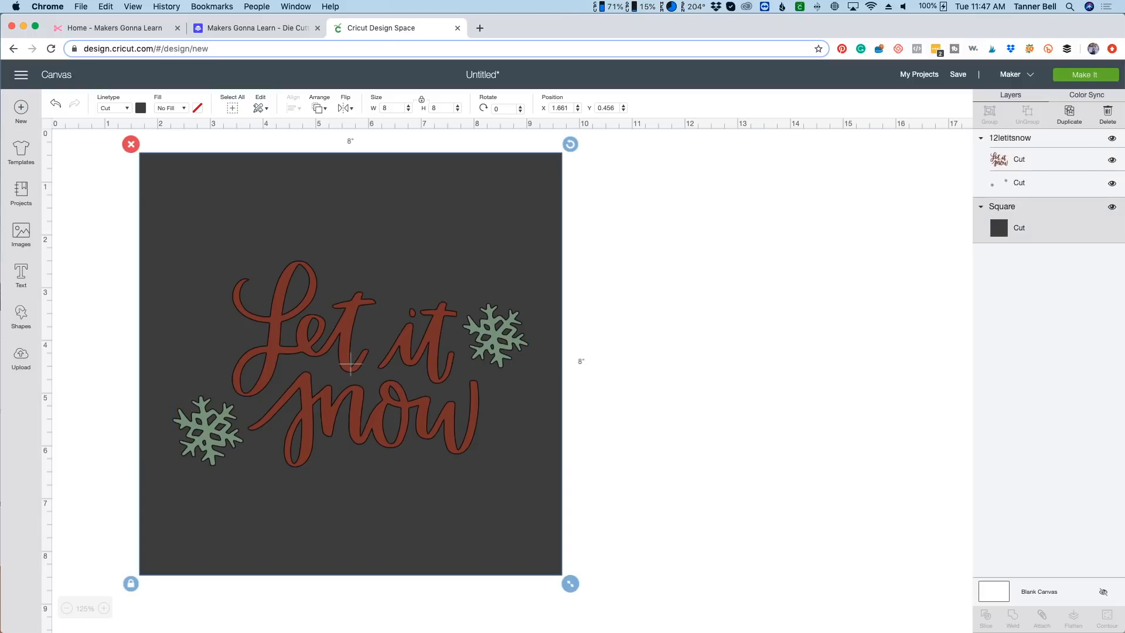
pyautogui.press('Delete')
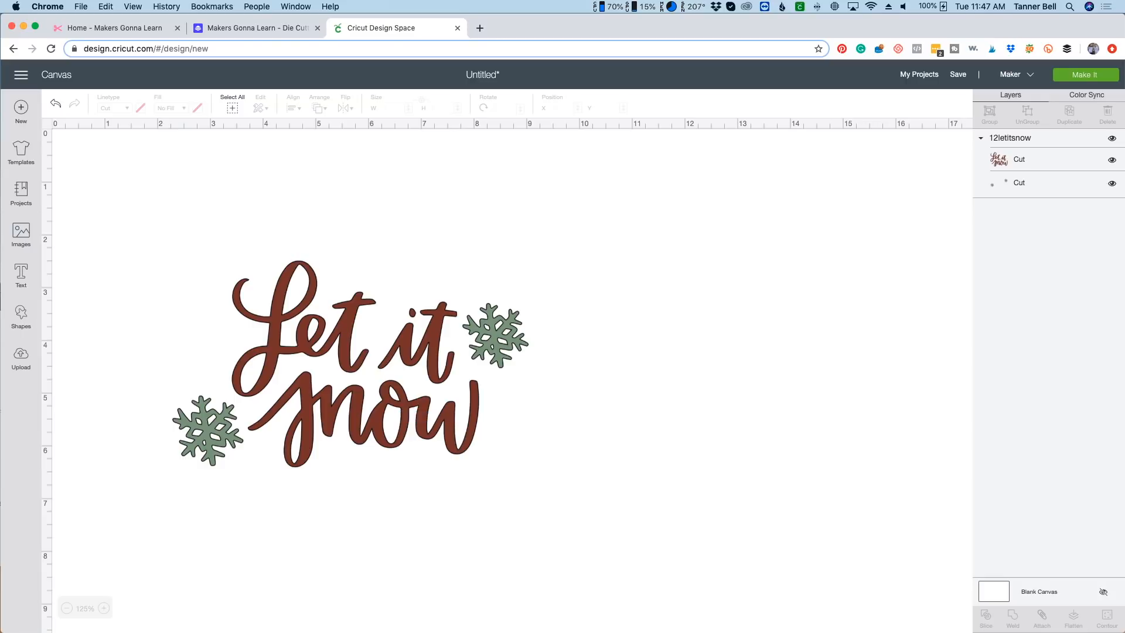
pyautogui.click(350, 367)
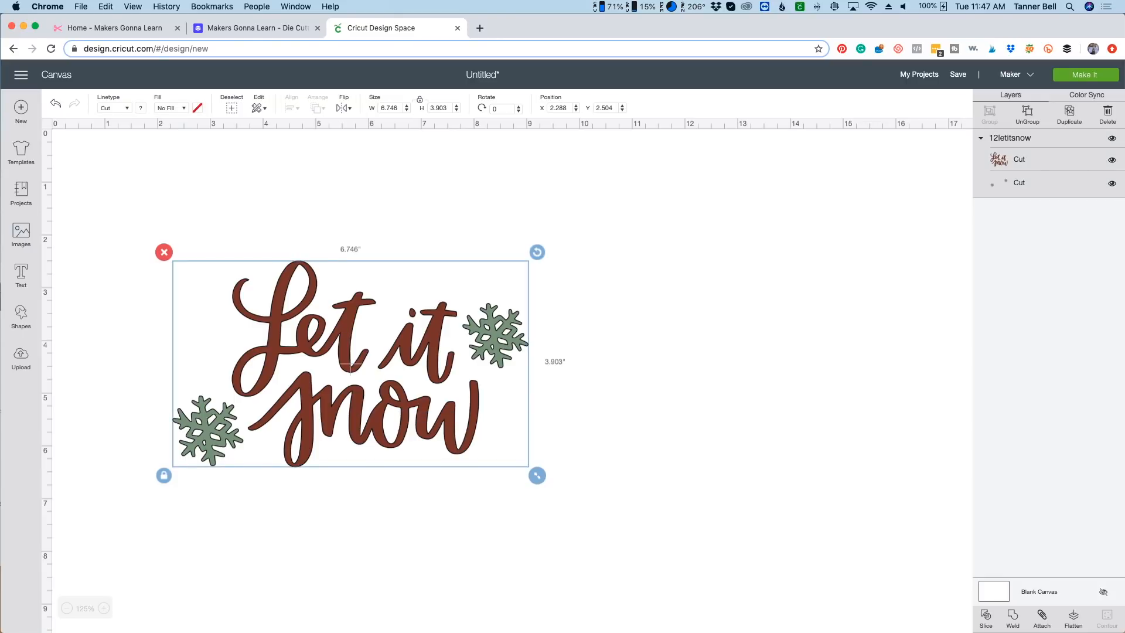
pyautogui.click(164, 252)
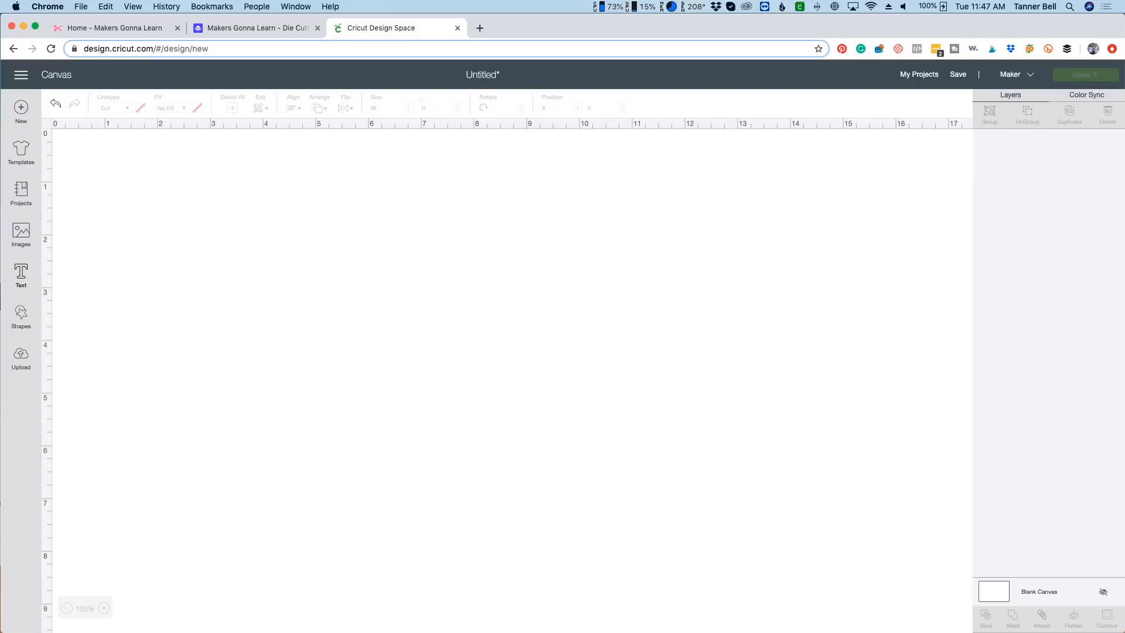
# Add the text "It's Christmas Time" as a single text object and place it near the top of the canvas.
pyautogui.click(21, 274)
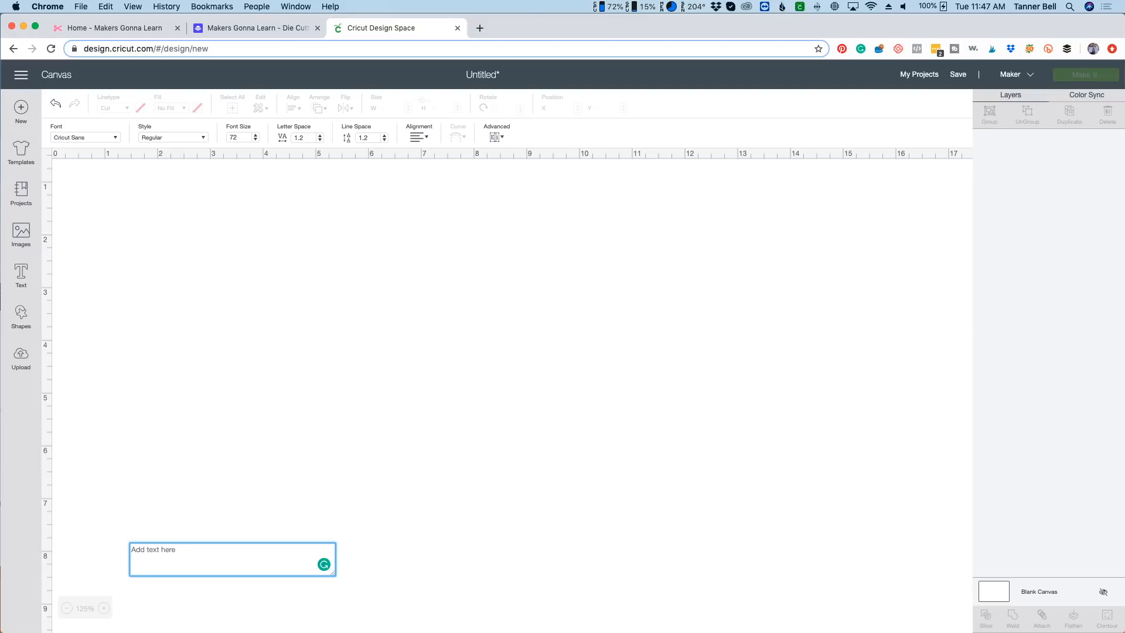
pyautogui.write("It's Chr")
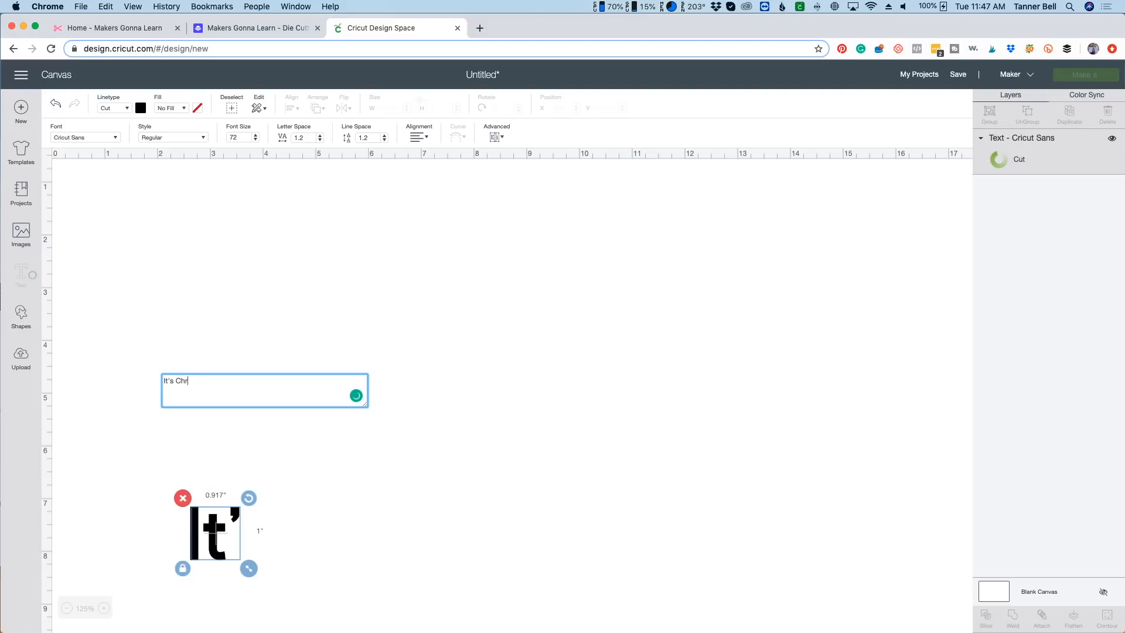
pyautogui.write('istmas Time')
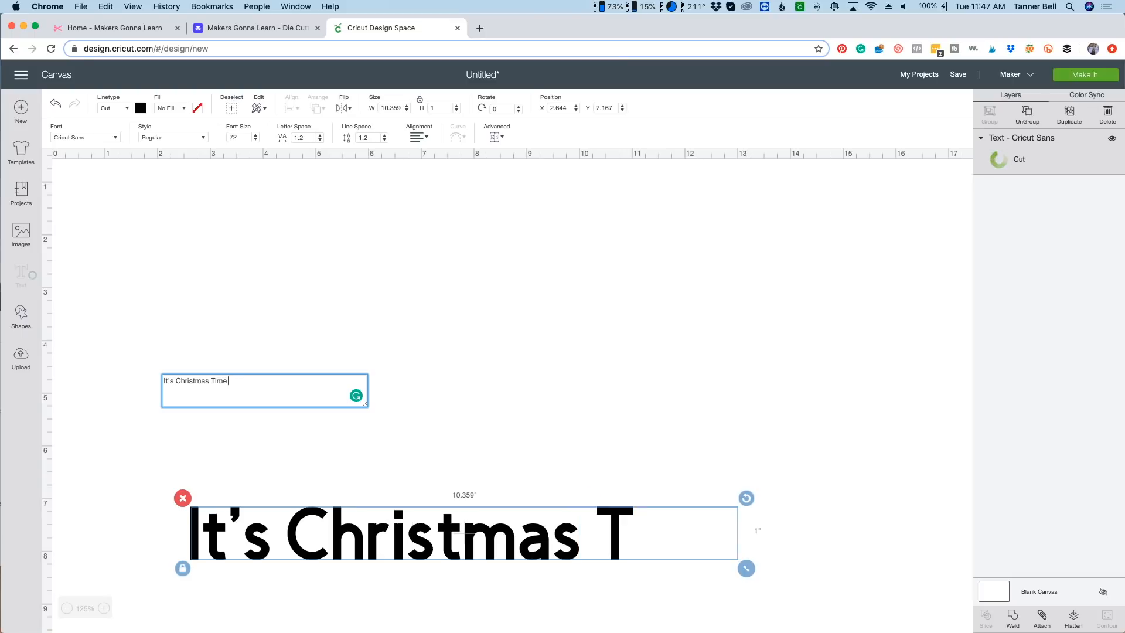
pyautogui.click(498, 422)
pyautogui.moveTo(464, 534); pyautogui.dragTo(452, 265)
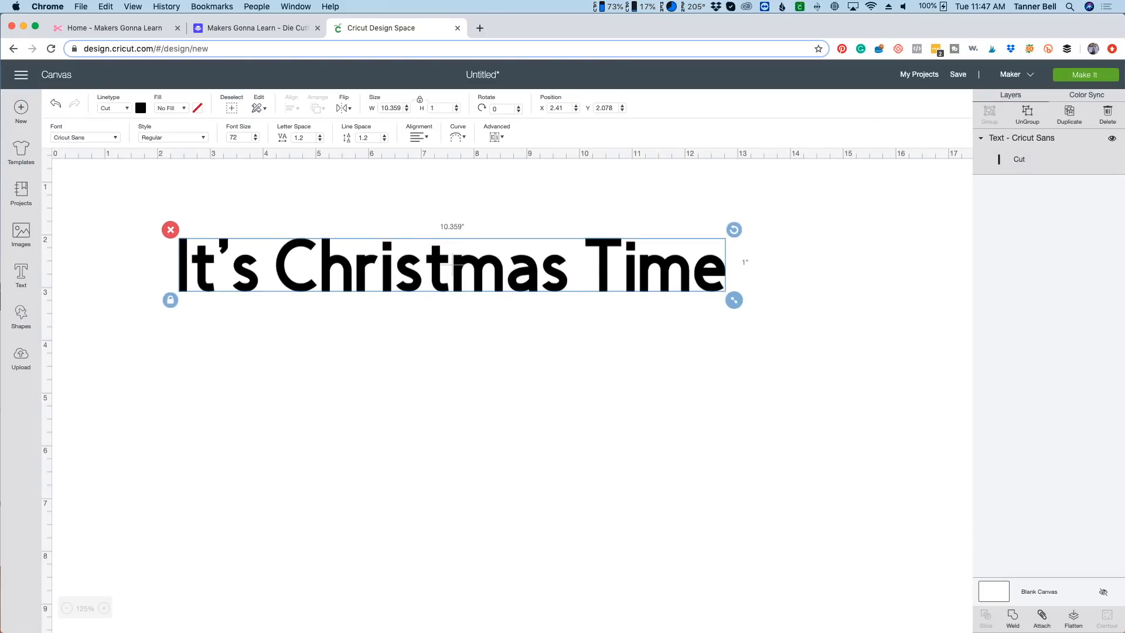
# Add a separate text object reading "It's" and place it below the start of the full phrase.
pyautogui.click(21, 275)
pyautogui.write("It's")
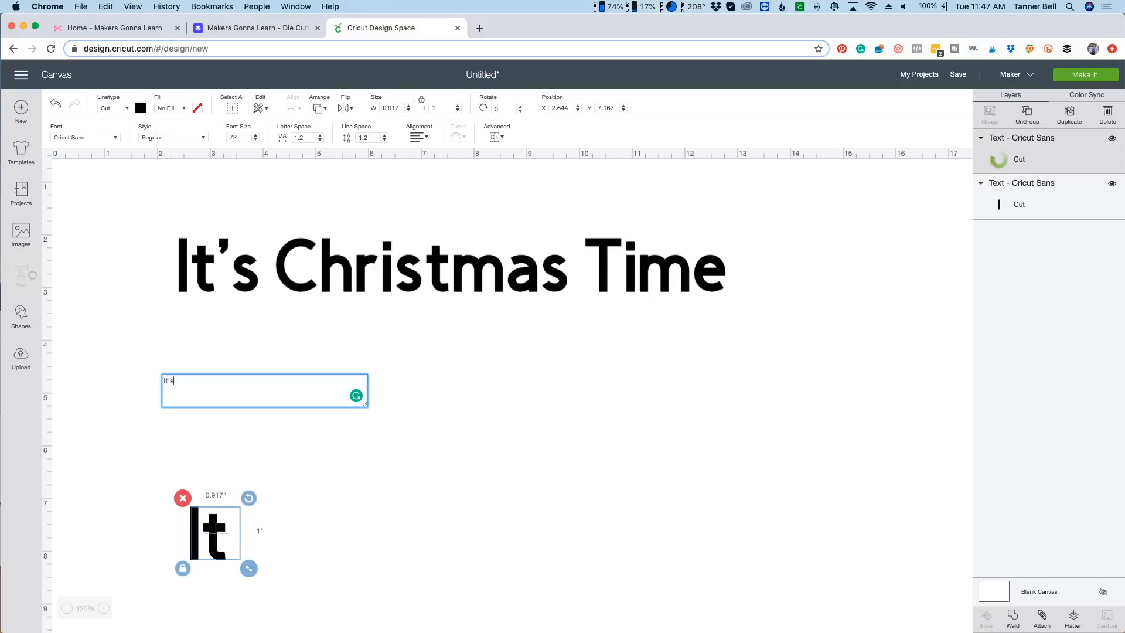
pyautogui.click(228, 467)
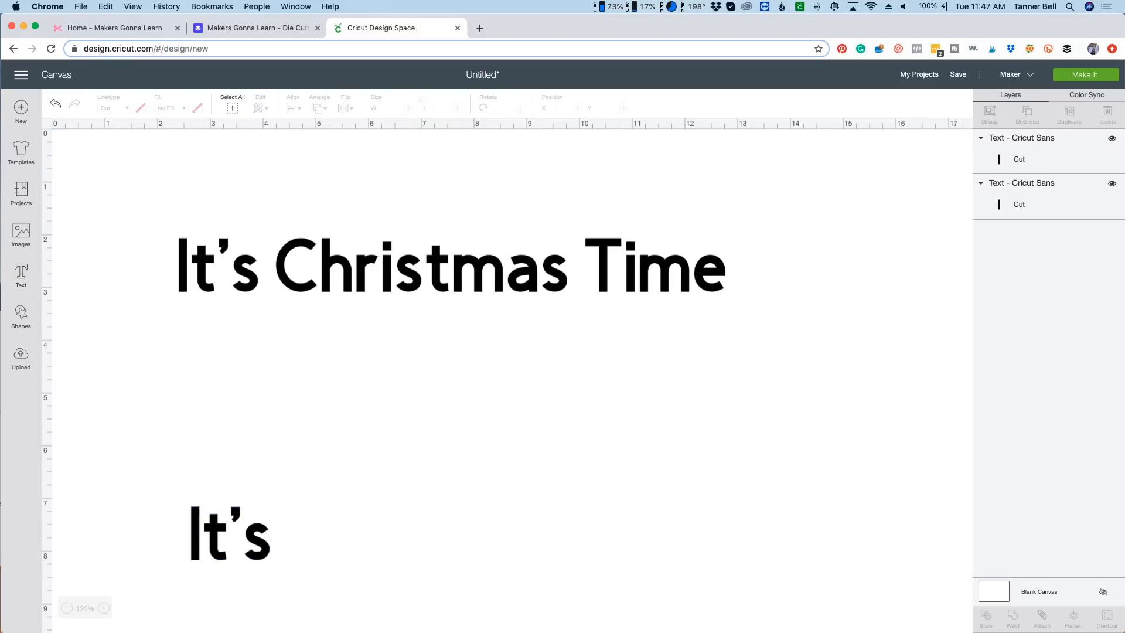
pyautogui.moveTo(227, 468); pyautogui.dragTo(234, 371)
# Add another text object reading "Christmas" and place it just after the separate "It's".
pyautogui.click(21, 273)
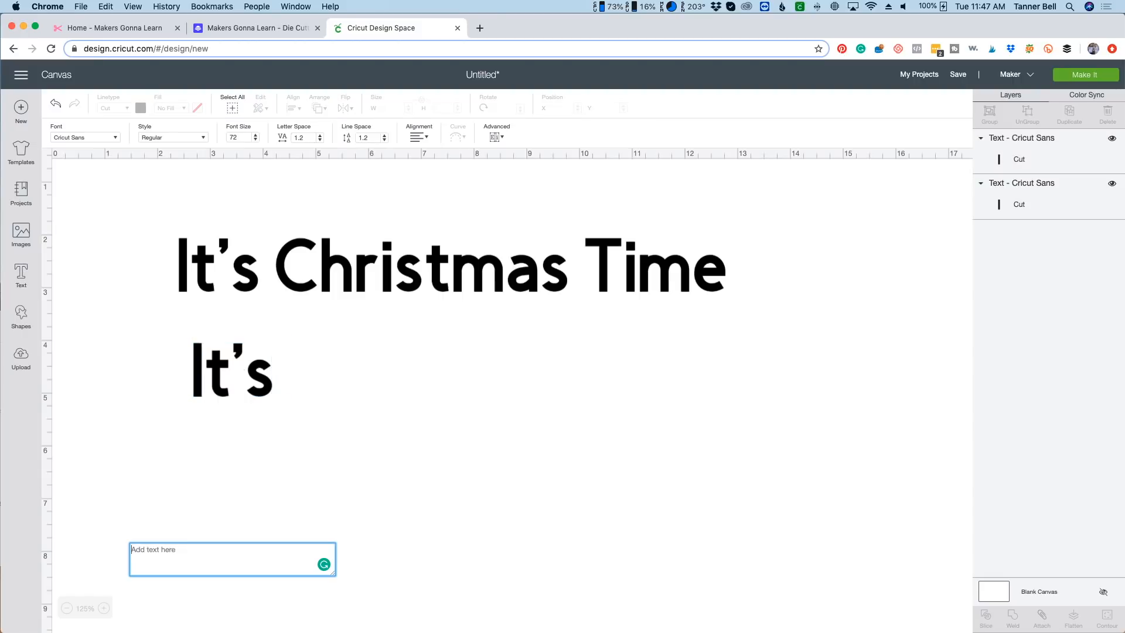
pyautogui.write('Chrismtas')
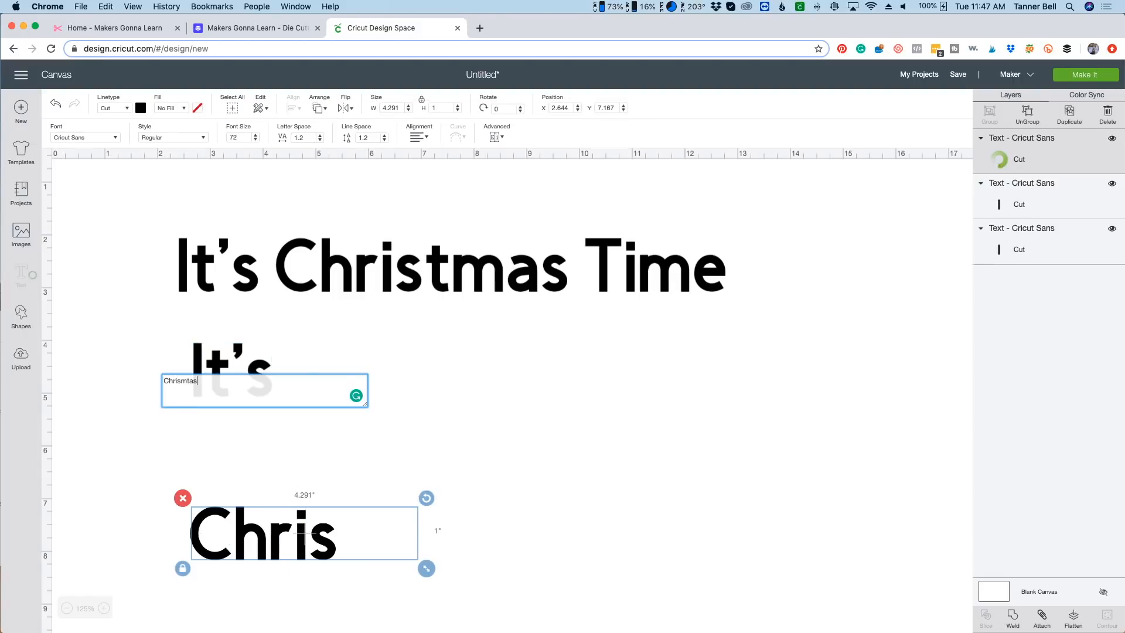
pyautogui.press('BackSpace')
pyautogui.press('BackSpace')
pyautogui.press('BackSpace')
pyautogui.press('BackSpace')
pyautogui.write('tmas')
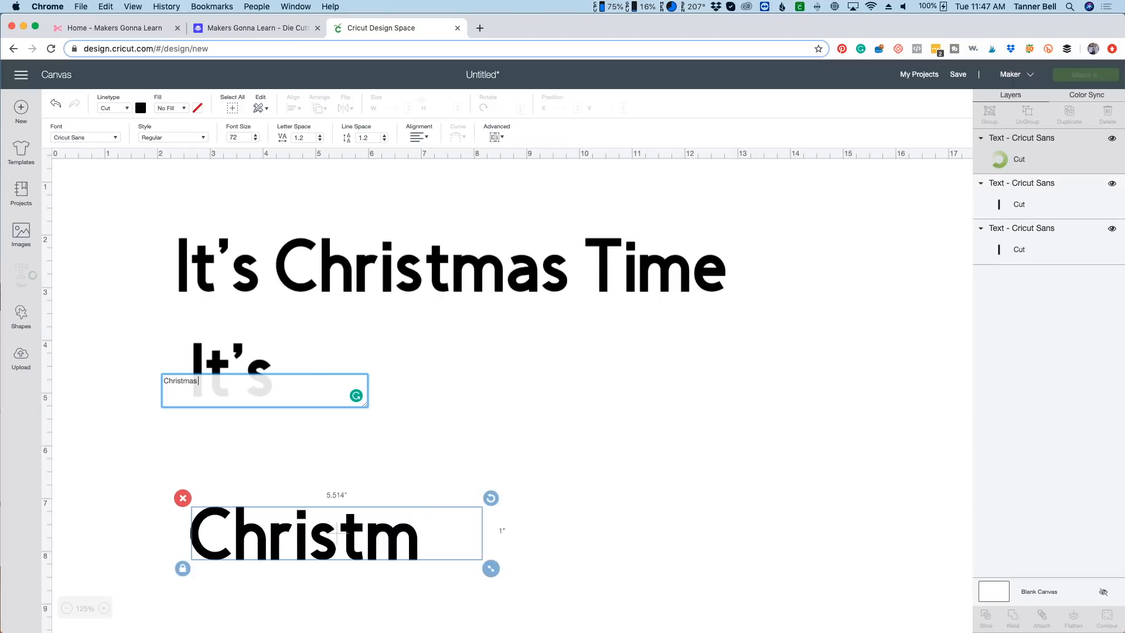
pyautogui.click(337, 534)
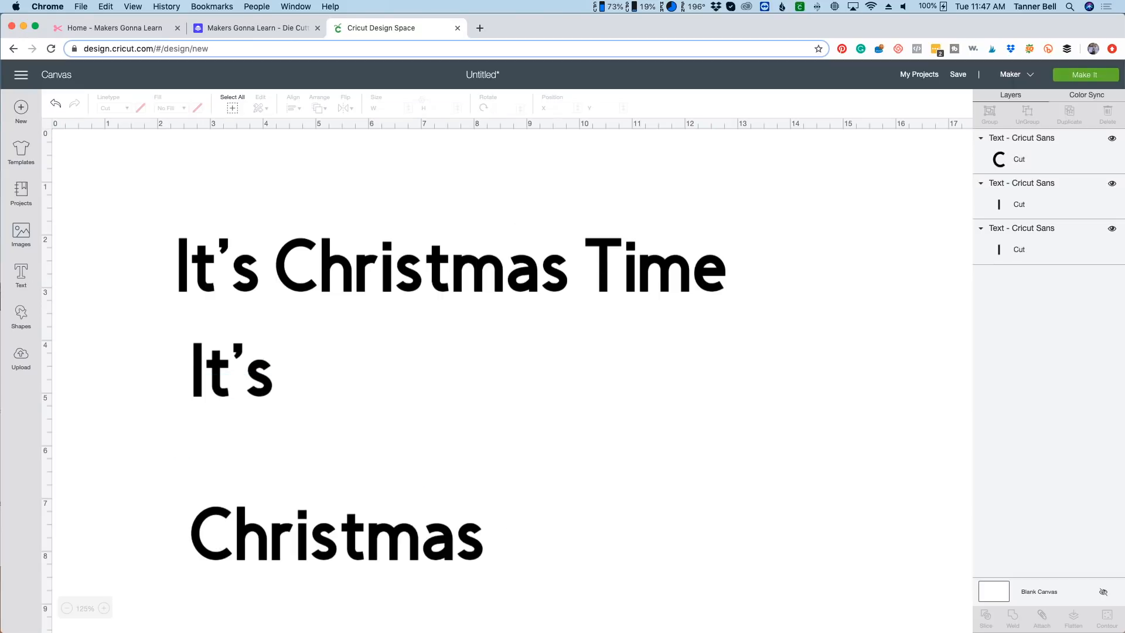
pyautogui.moveTo(337, 534); pyautogui.dragTo(466, 368)
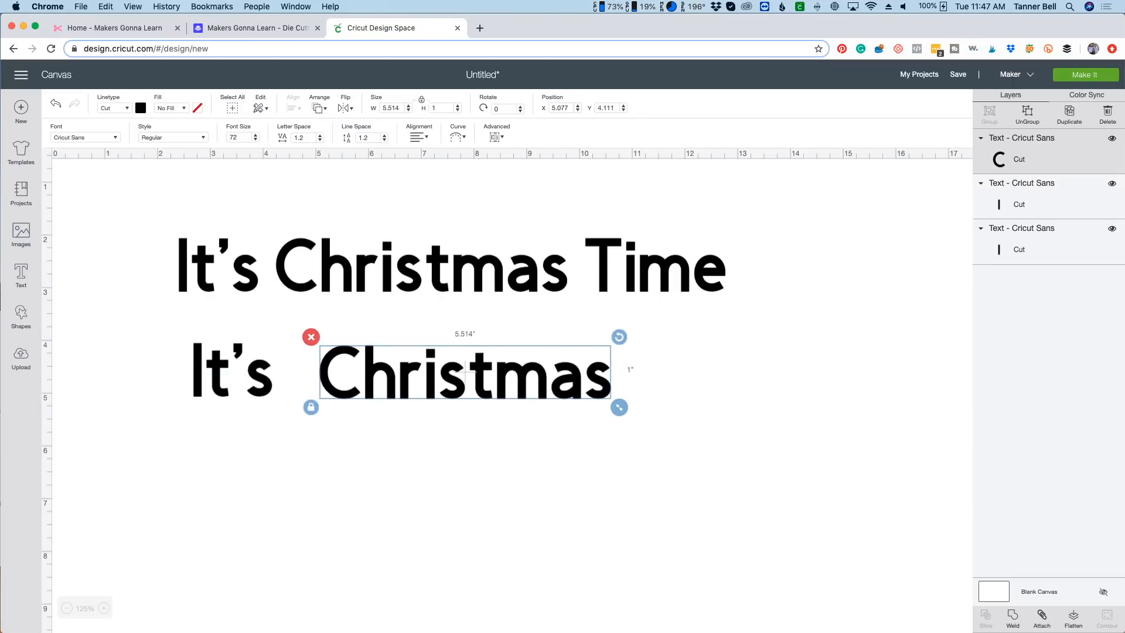
# Change the font of the separate "Christmas" text to the system font Mary Katherine.
pyautogui.click(86, 137)
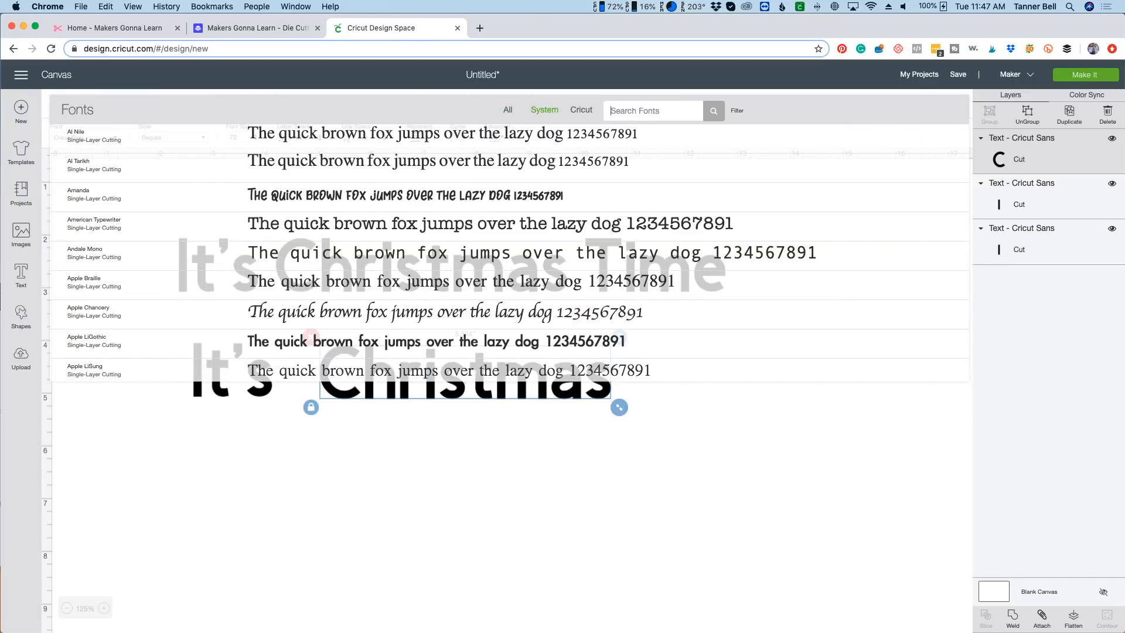
pyautogui.write('mary')
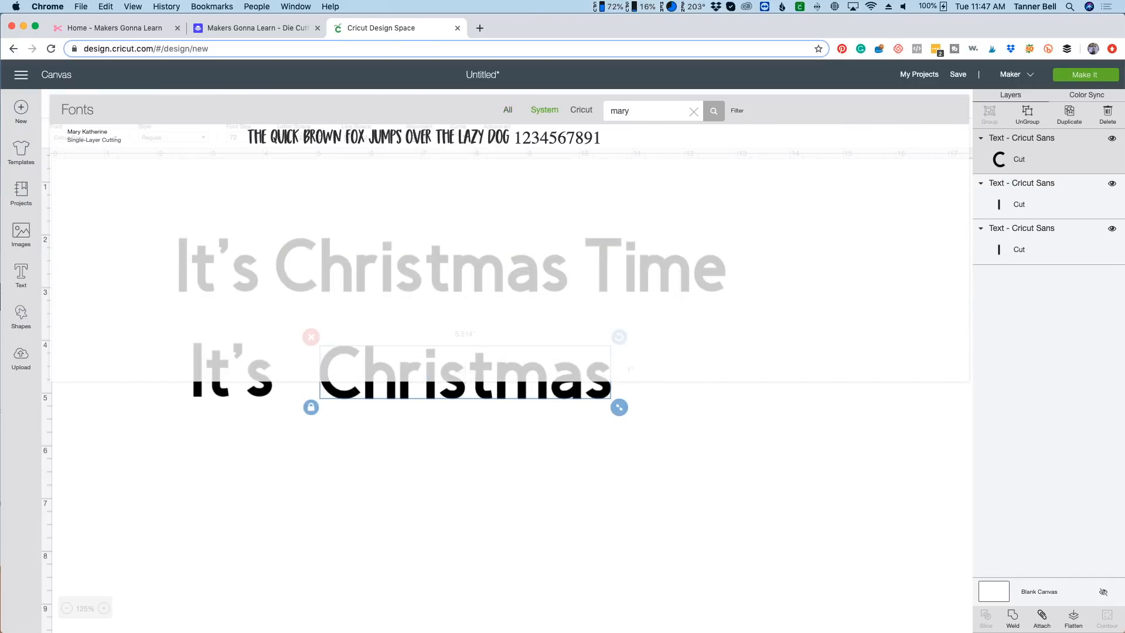
pyautogui.click(424, 138)
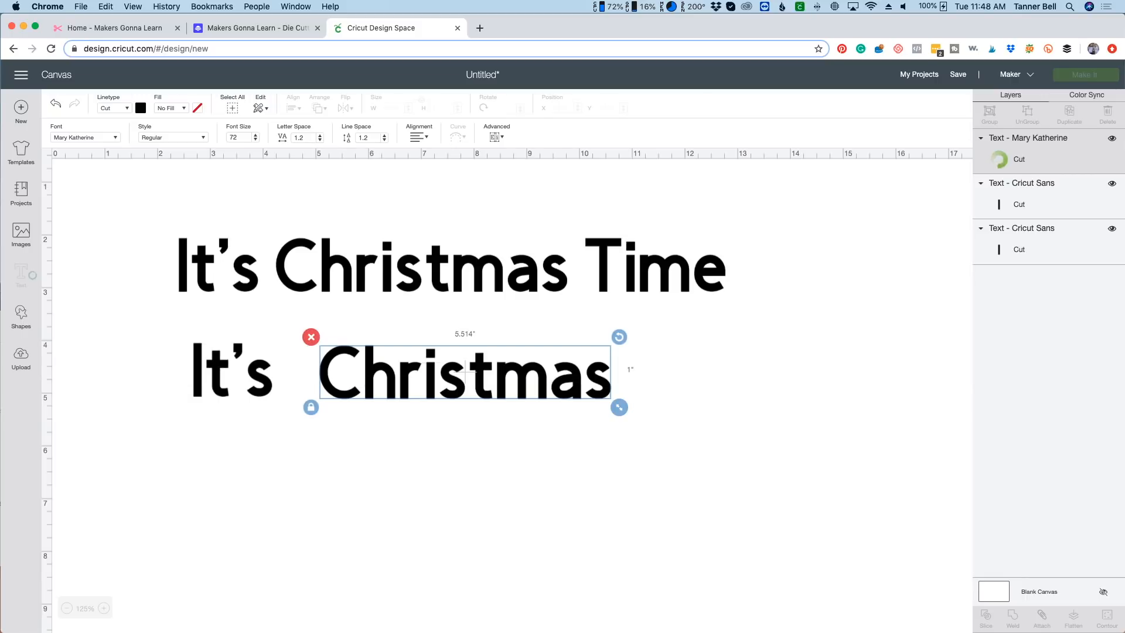
# Change the font of the separate "It's" text to the system font Community.
pyautogui.click(234, 371)
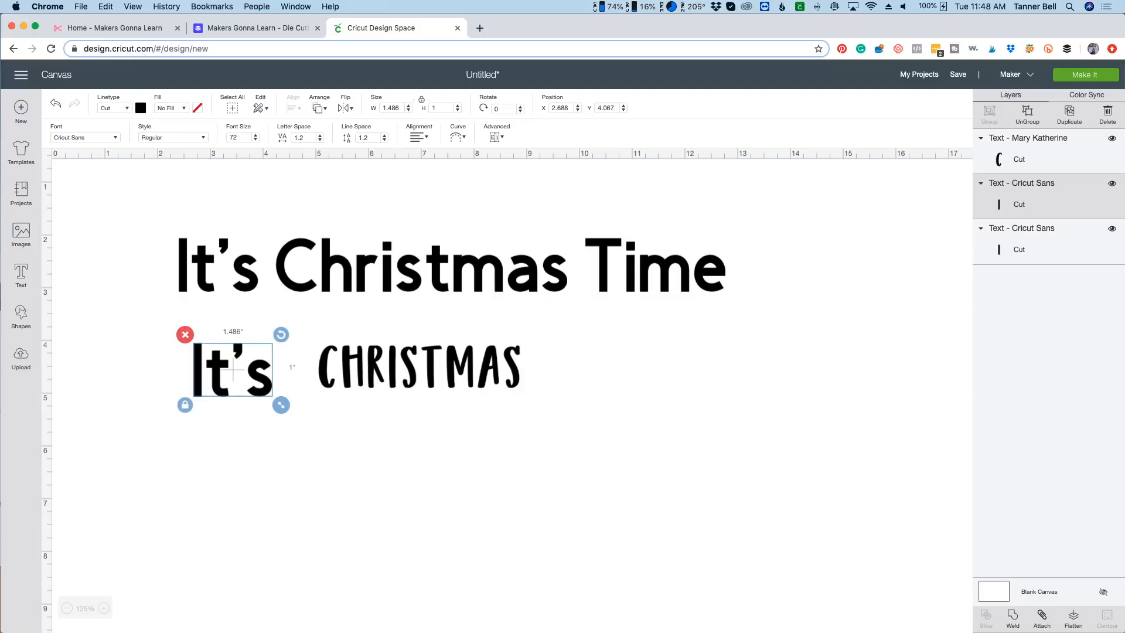
pyautogui.click(85, 137)
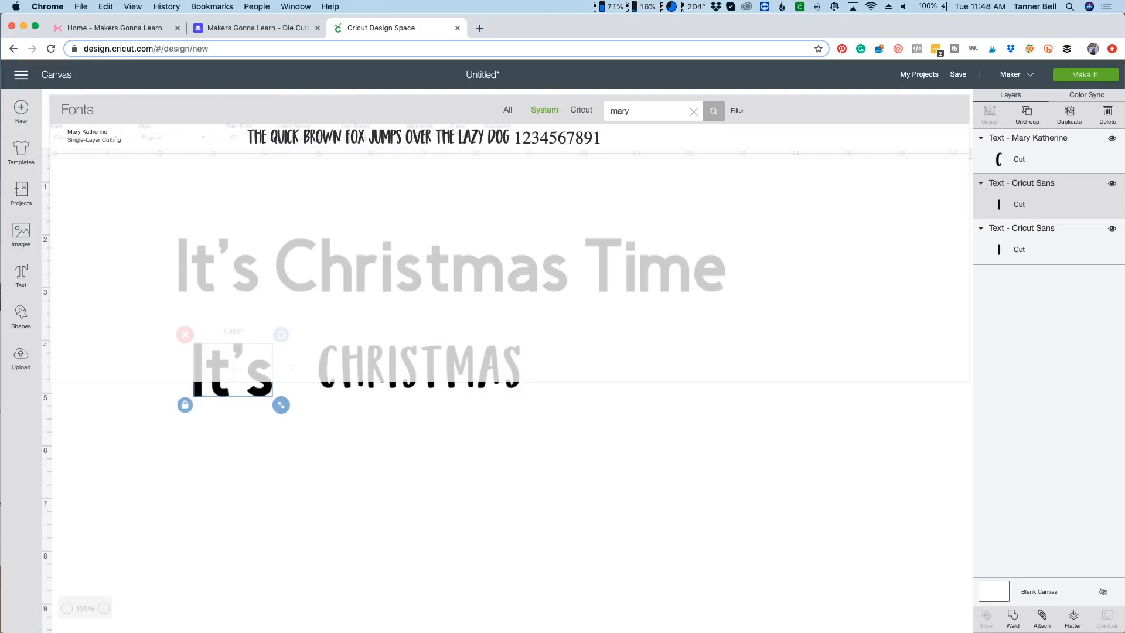
pyautogui.press('super+a')
pyautogui.write('commu')
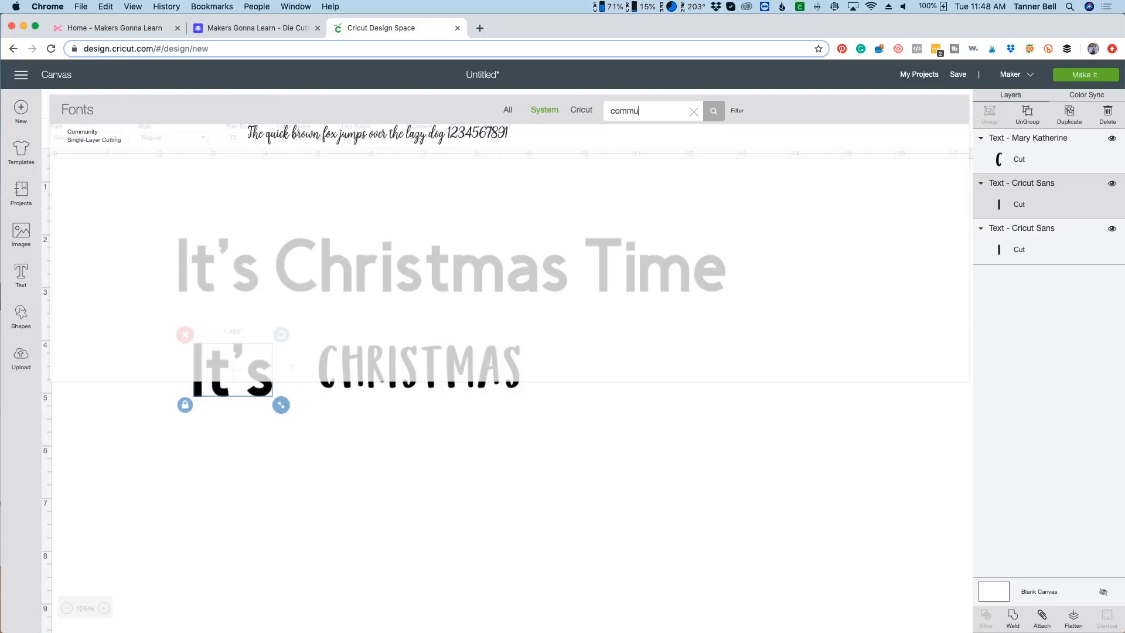
pyautogui.write('nity')
pyautogui.click(378, 135)
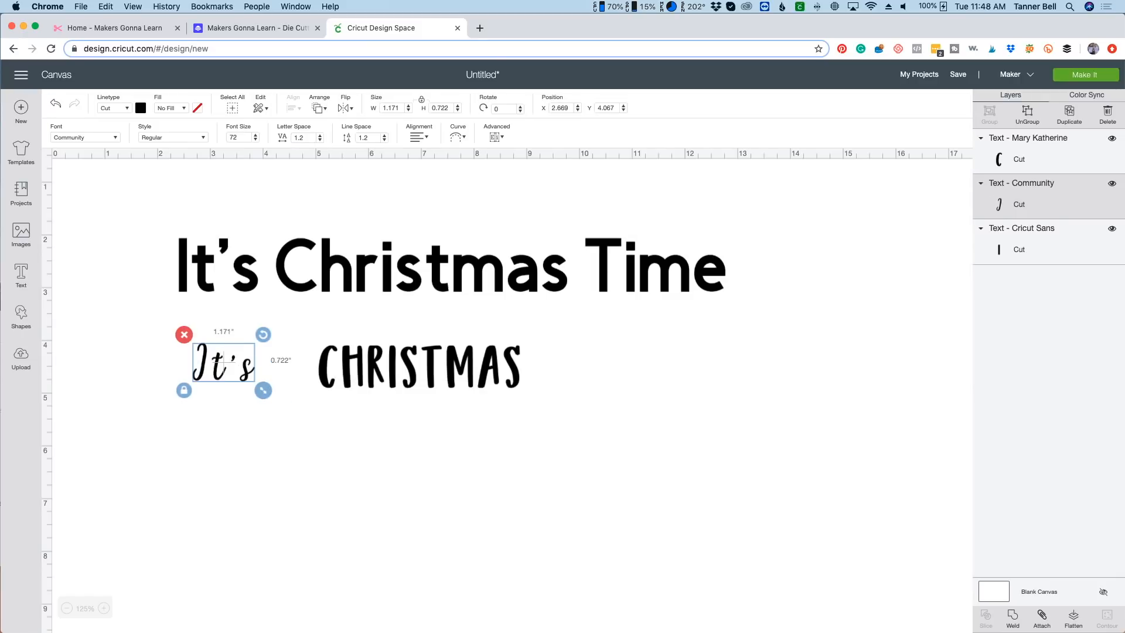
# Move the separate "It's" slightly closer to "Christmas" and delete the full "It's Christmas Time" text object.
pyautogui.moveTo(224, 362); pyautogui.dragTo(235, 362)
pyautogui.click(316, 267)
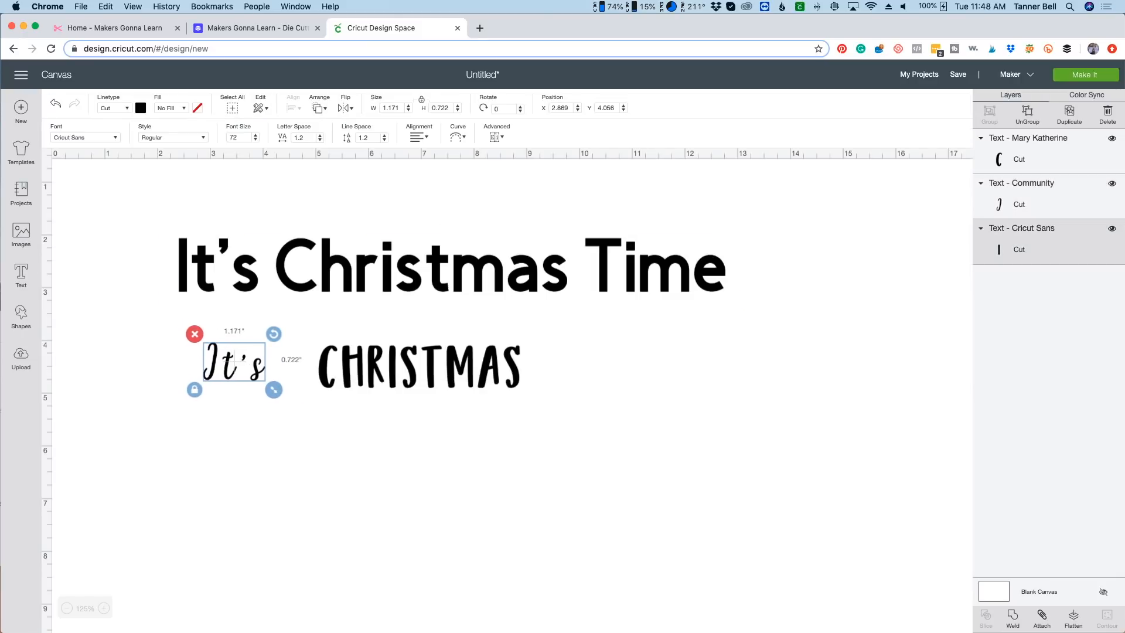
pyautogui.click(169, 230)
# Change the font of "Christmas" to Community and move the word slightly up to line up with "It's".
pyautogui.click(419, 366)
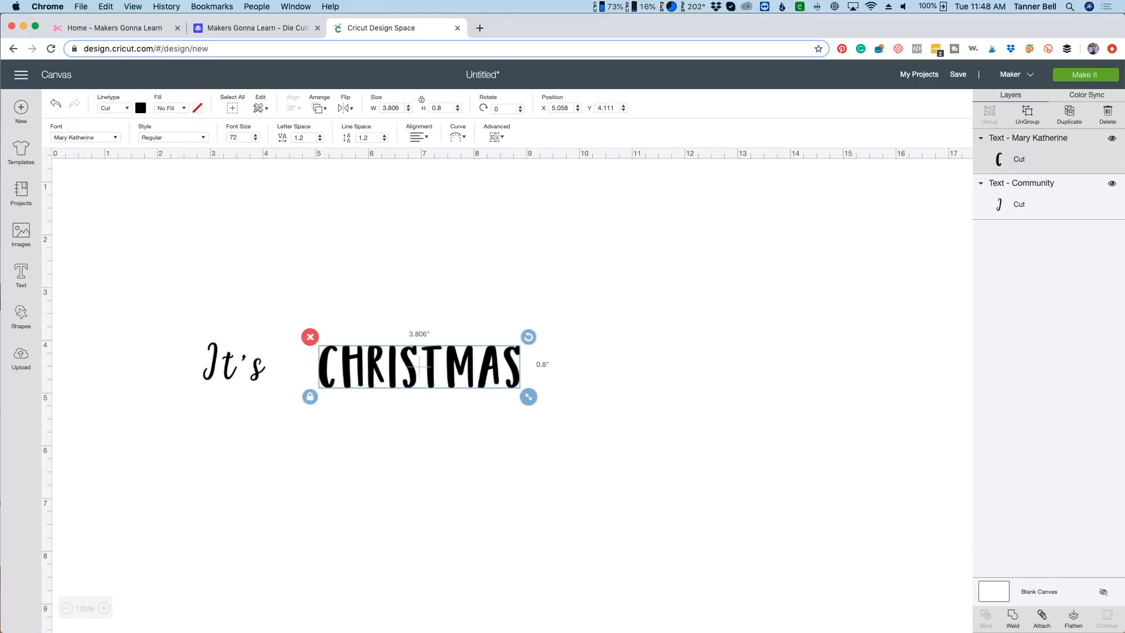
pyautogui.click(85, 137)
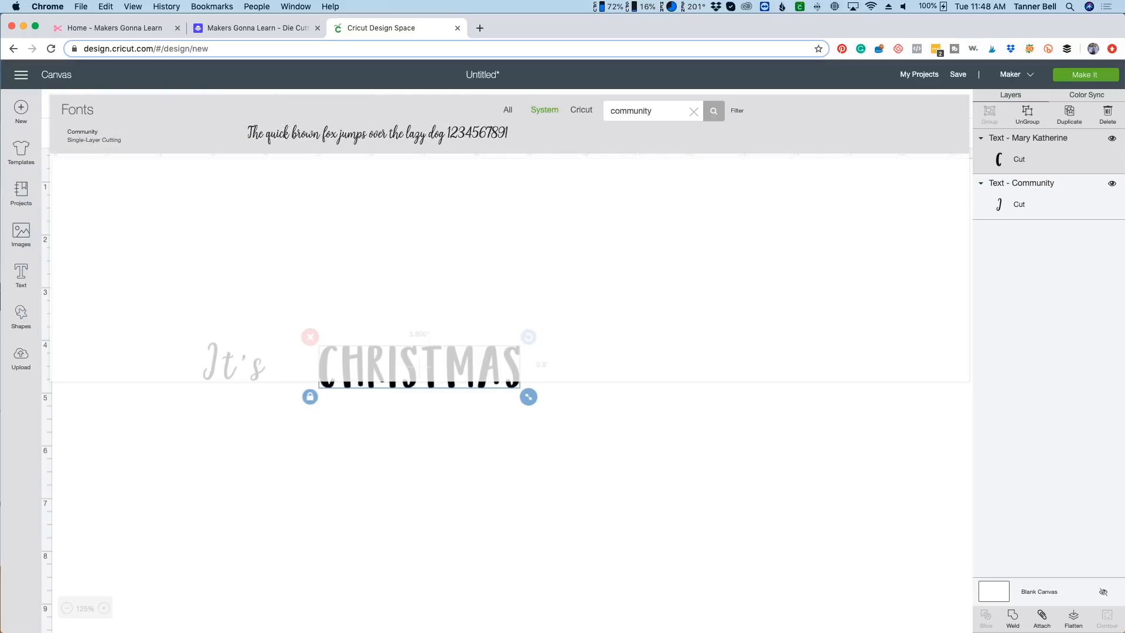
pyautogui.click(88, 136)
pyautogui.moveTo(419, 361); pyautogui.dragTo(419, 353)
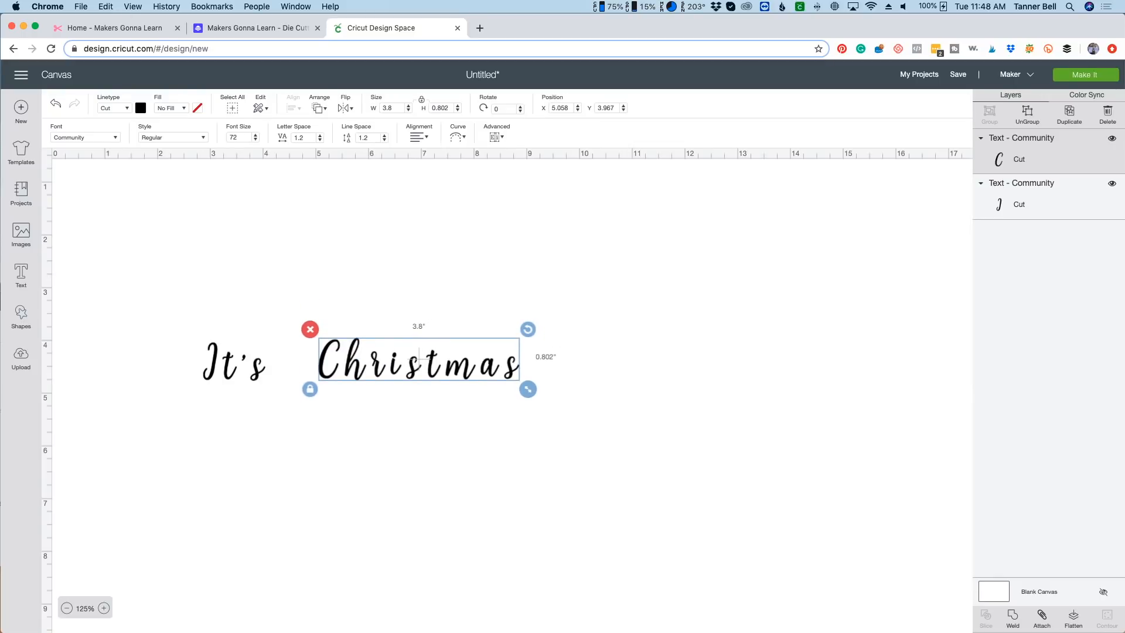
# Reduce the letter space of the "It's" text to 0 so its letters sit closer together.
pyautogui.click(104, 608)
pyautogui.click(104, 608)
pyautogui.scroll(-1, 510, 404)
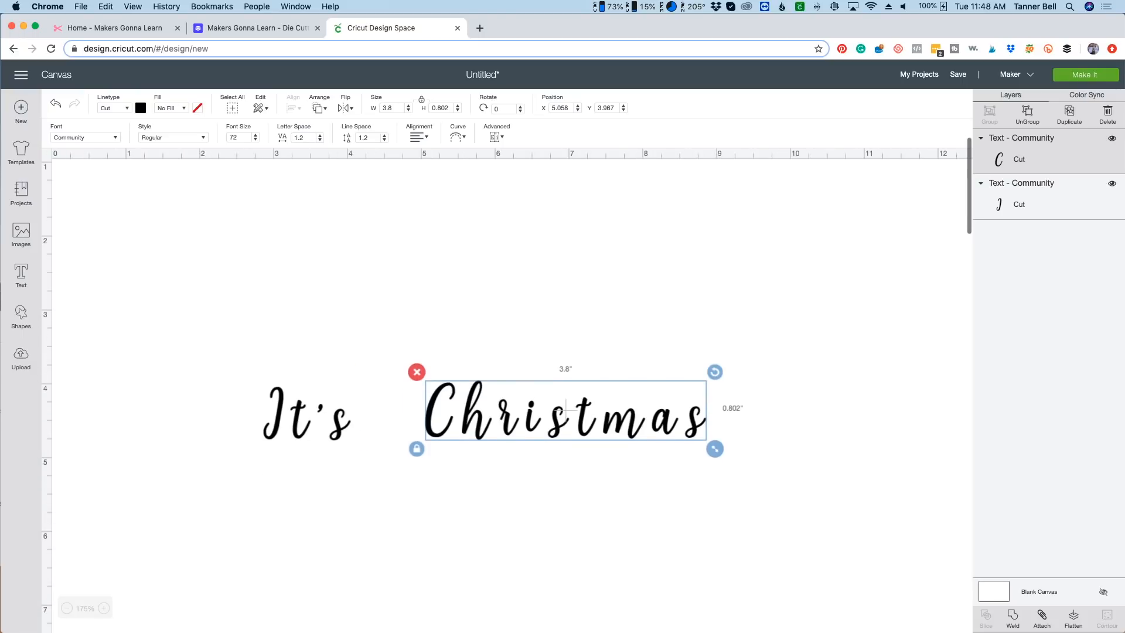
pyautogui.hscroll(1, 510, 405)
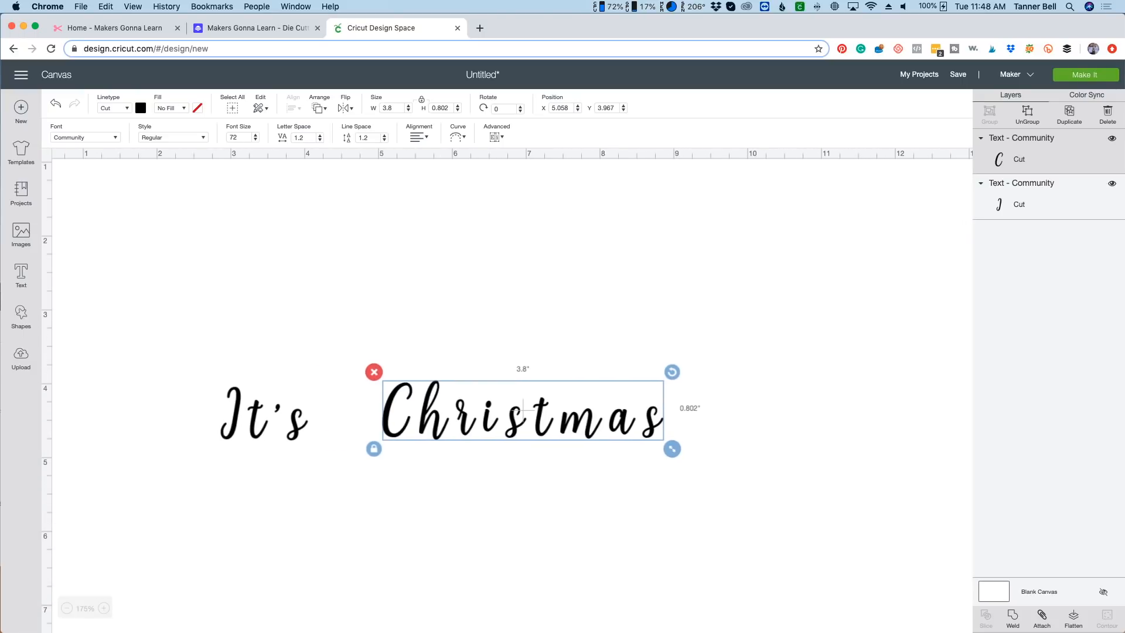
pyautogui.press('Escape')
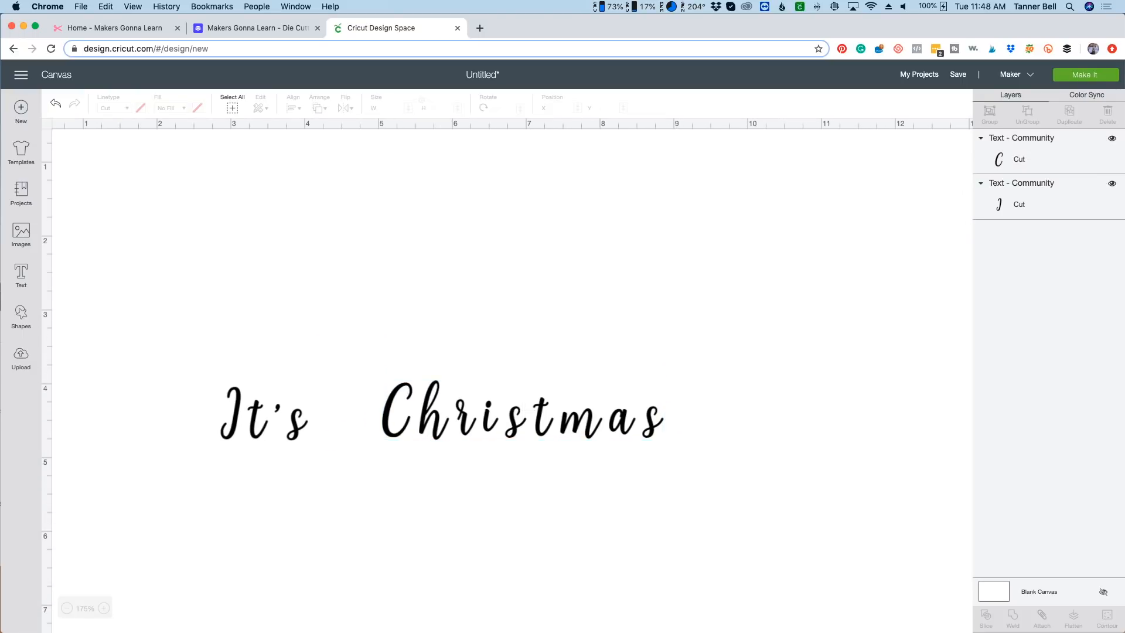
pyautogui.click(264, 412)
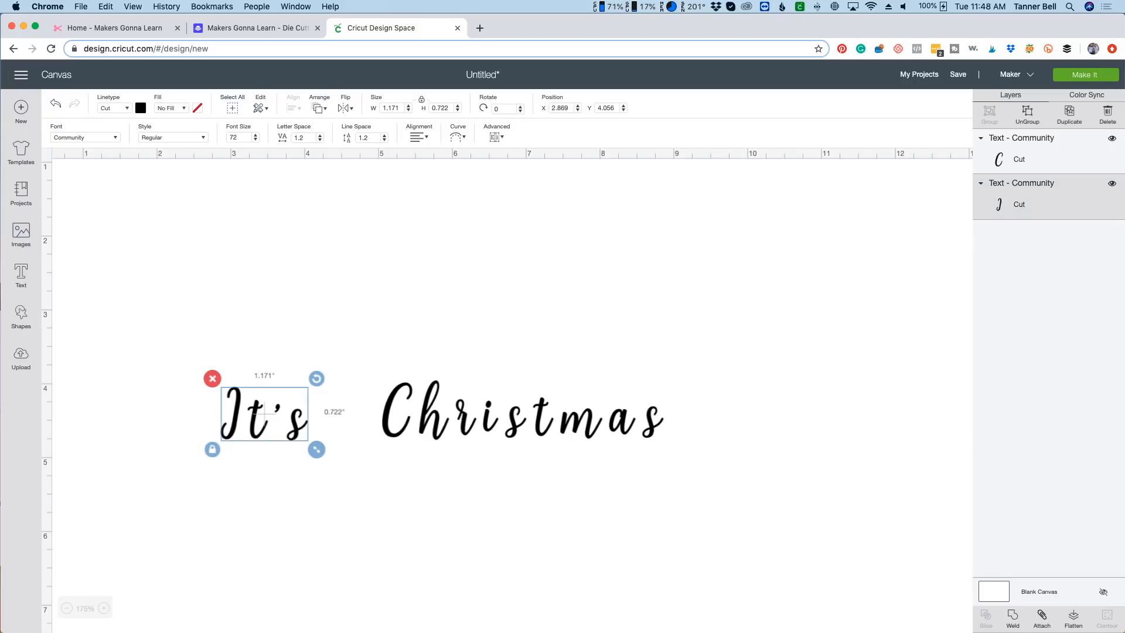
pyautogui.click(320, 140)
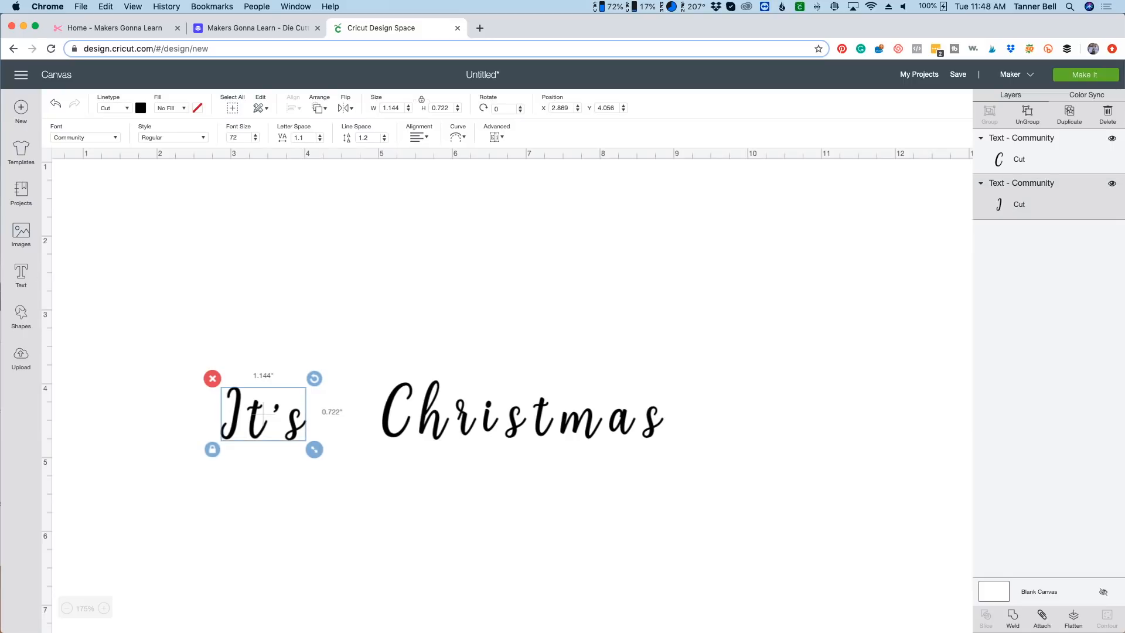
pyautogui.click(320, 140)
pyautogui.click(320, 140)
pyautogui.click(320, 140)
pyautogui.click(320, 140)
pyautogui.click(320, 140)
pyautogui.click(320, 140)
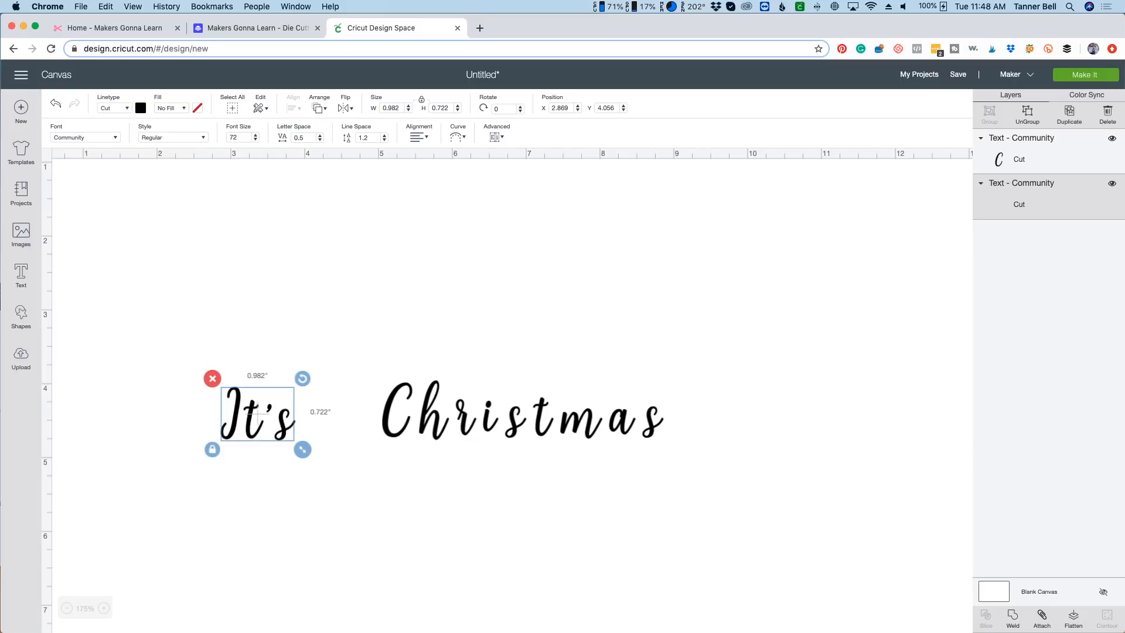
pyautogui.click(320, 140)
pyautogui.click(320, 140)
pyautogui.click(320, 140)
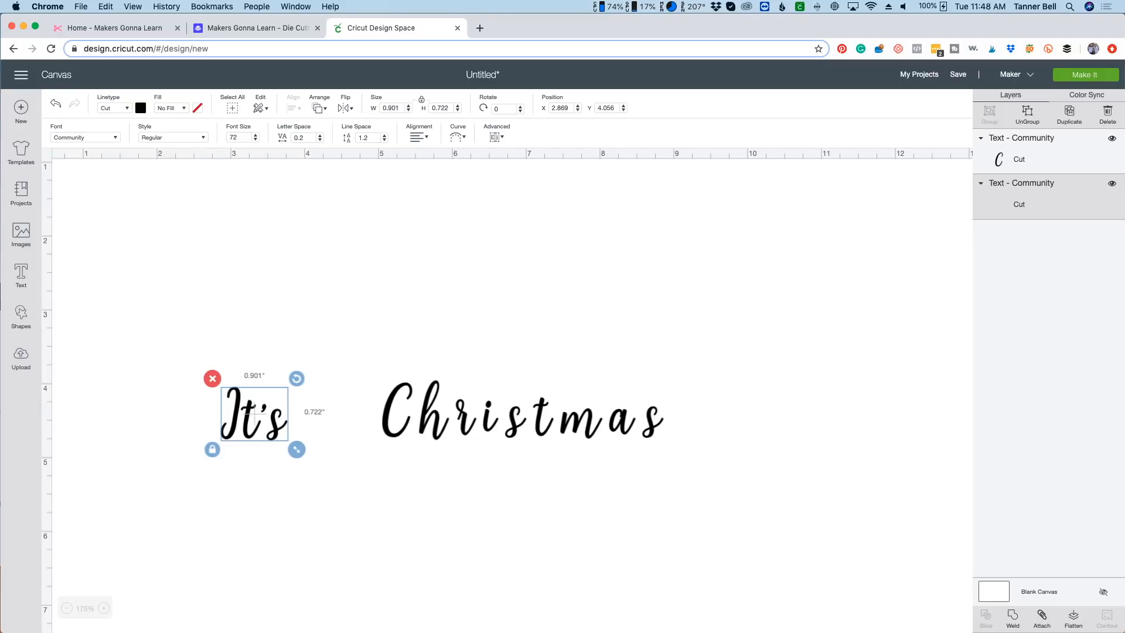
pyautogui.click(319, 140)
pyautogui.click(320, 140)
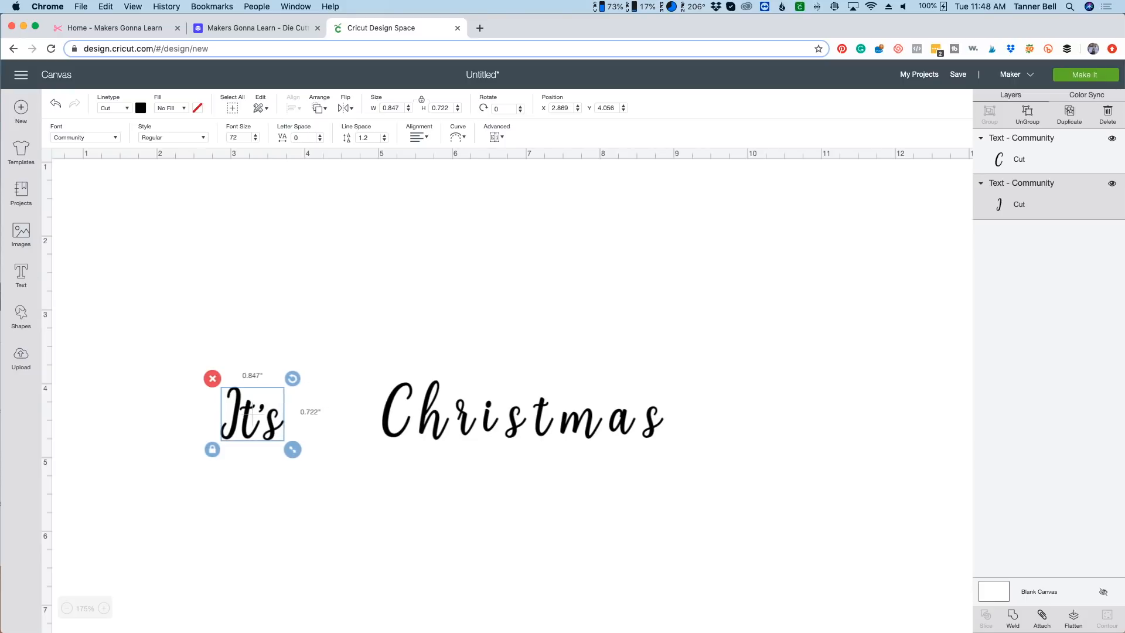
pyautogui.click(320, 140)
# Reduce the letter space of the "Christmas" text to -0.4 so its script letters connect.
pyautogui.click(523, 405)
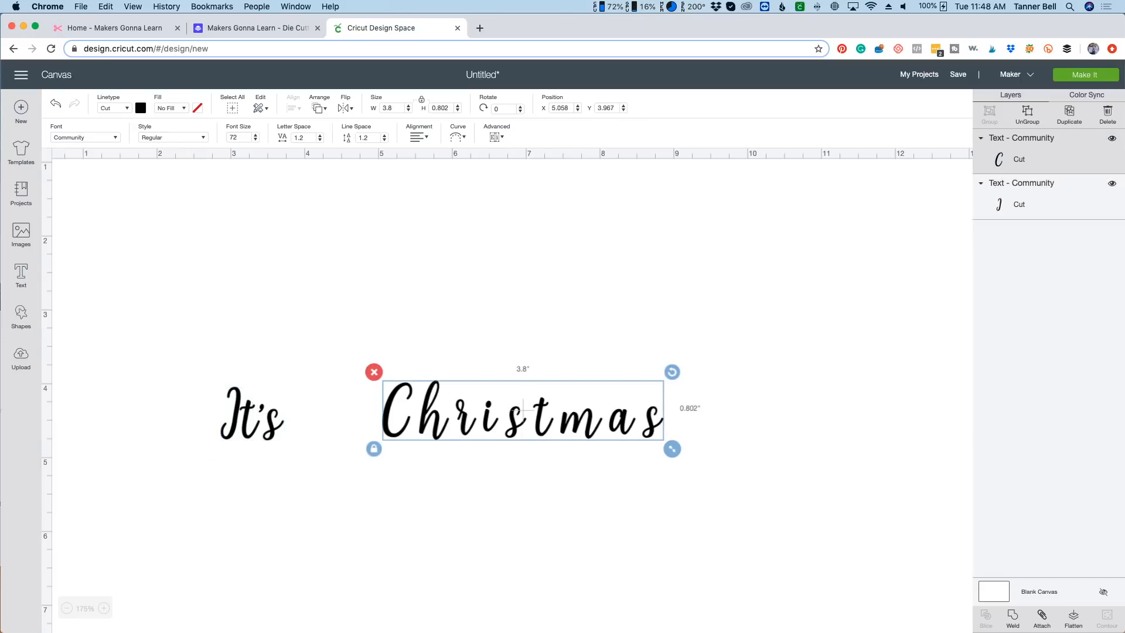
pyautogui.click(320, 140)
pyautogui.click(320, 140)
pyautogui.click(320, 140)
pyautogui.click(319, 140)
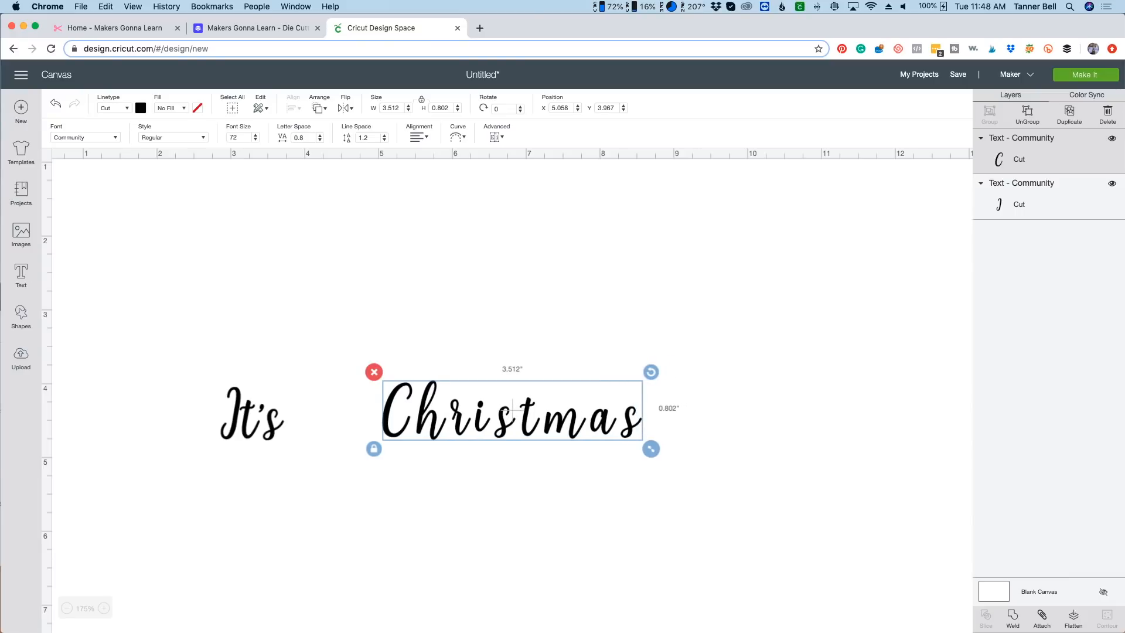
pyautogui.click(320, 140)
pyautogui.click(320, 140)
pyautogui.click(320, 141)
pyautogui.click(320, 140)
pyautogui.click(320, 140)
pyautogui.click(320, 140)
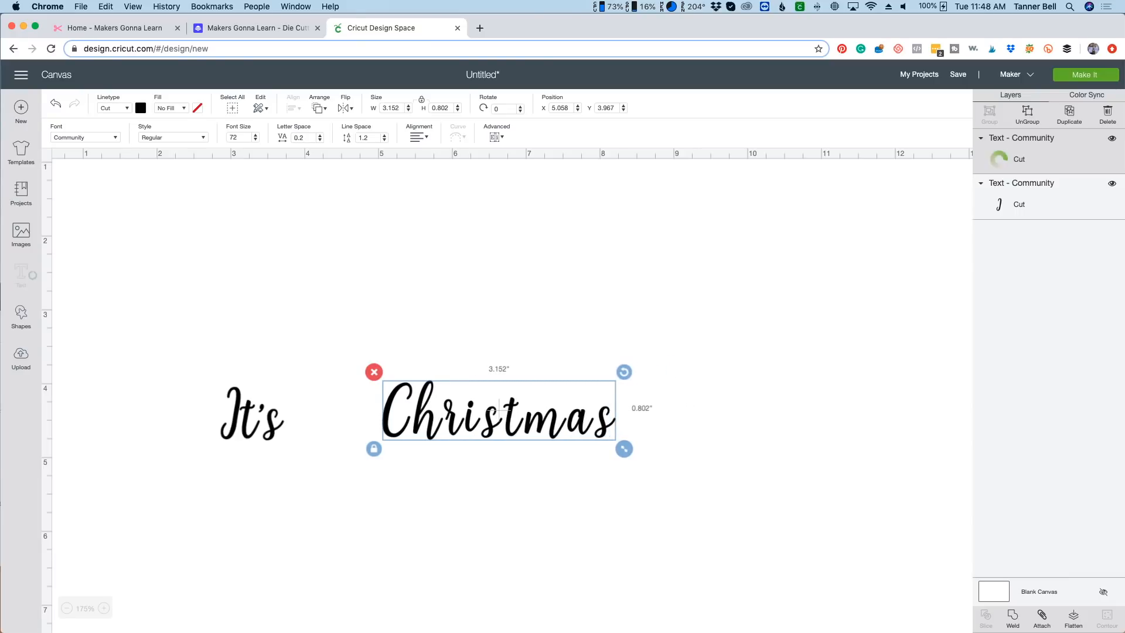
pyautogui.click(320, 140)
pyautogui.click(320, 140)
pyautogui.click(320, 140)
pyautogui.click(320, 140)
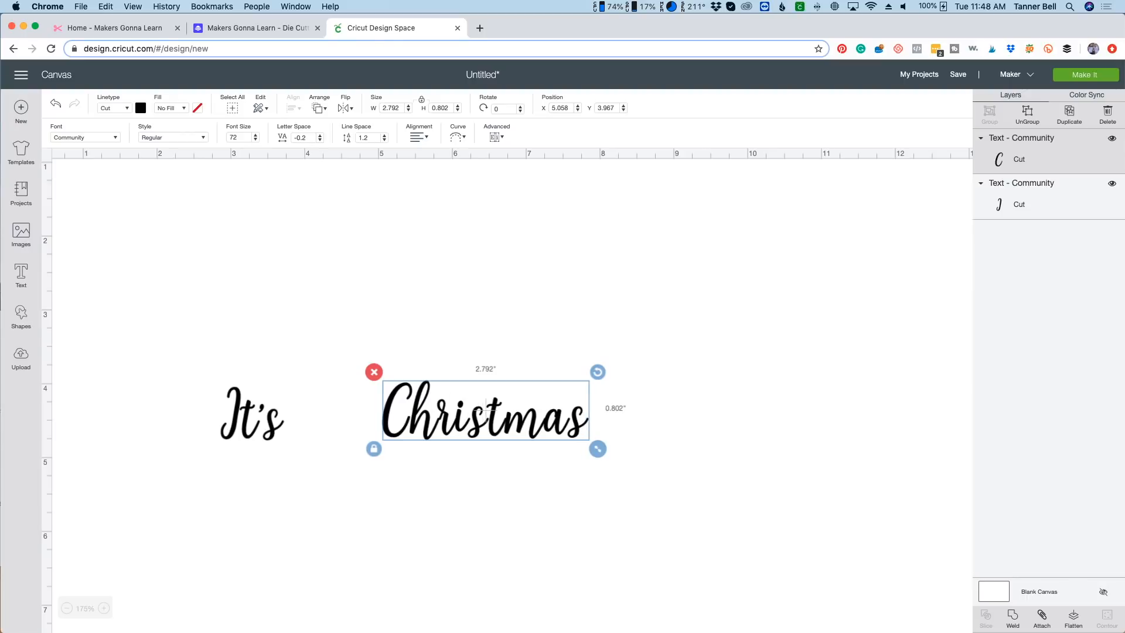
pyautogui.click(320, 140)
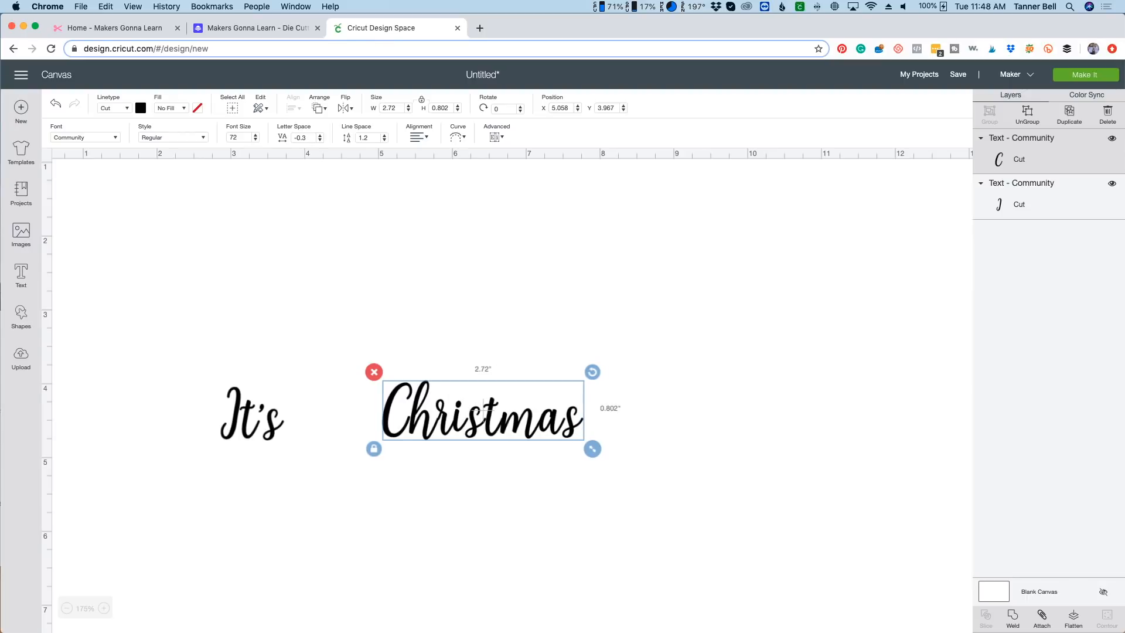
pyautogui.click(320, 141)
# Ungroup "Christmas" into individual letters and nudge the "C" slightly towards the "h", to X 5.086.
pyautogui.scroll(5, 481, 406)
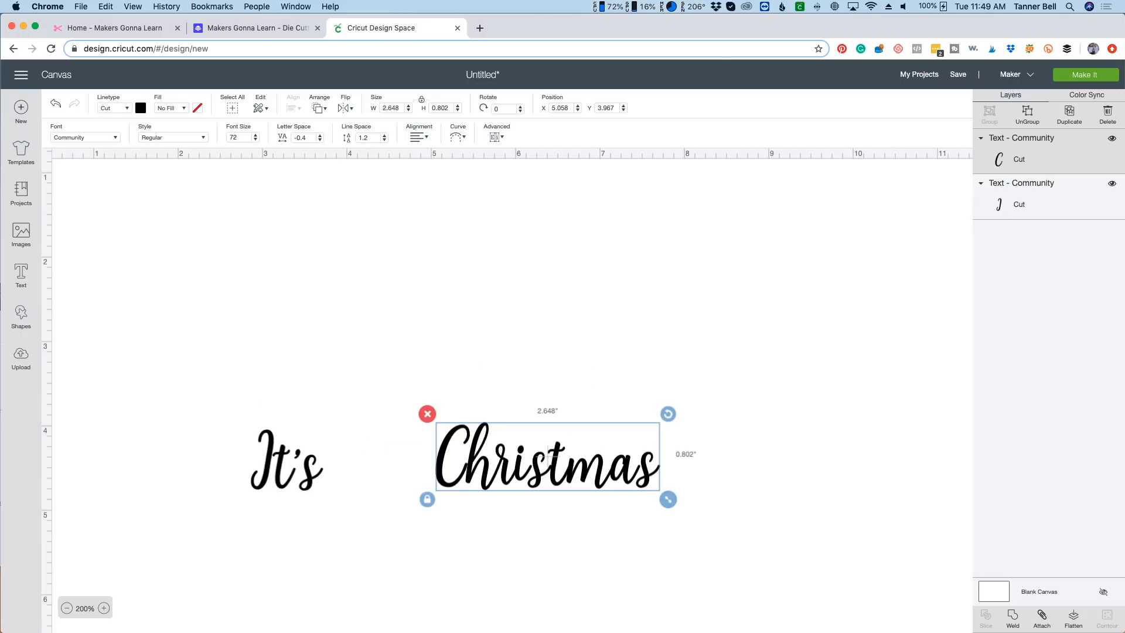
pyautogui.click(104, 609)
pyautogui.scroll(-2, 512, 390)
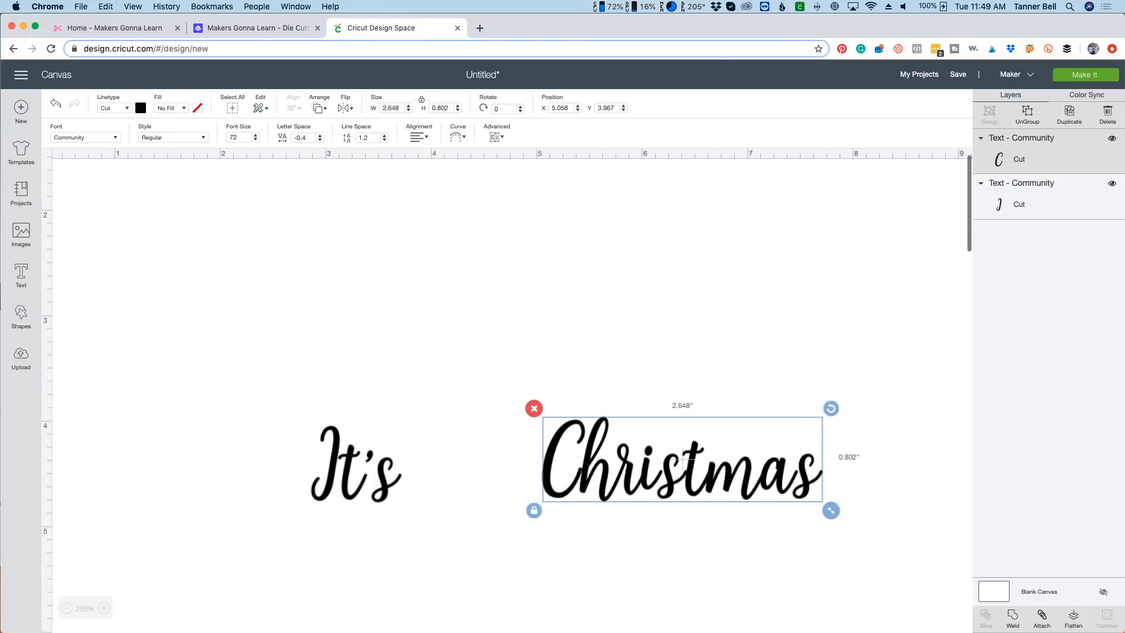
pyautogui.hscroll(2, 512, 389)
pyautogui.hscroll(2, 512, 390)
pyautogui.scroll(-1, 512, 390)
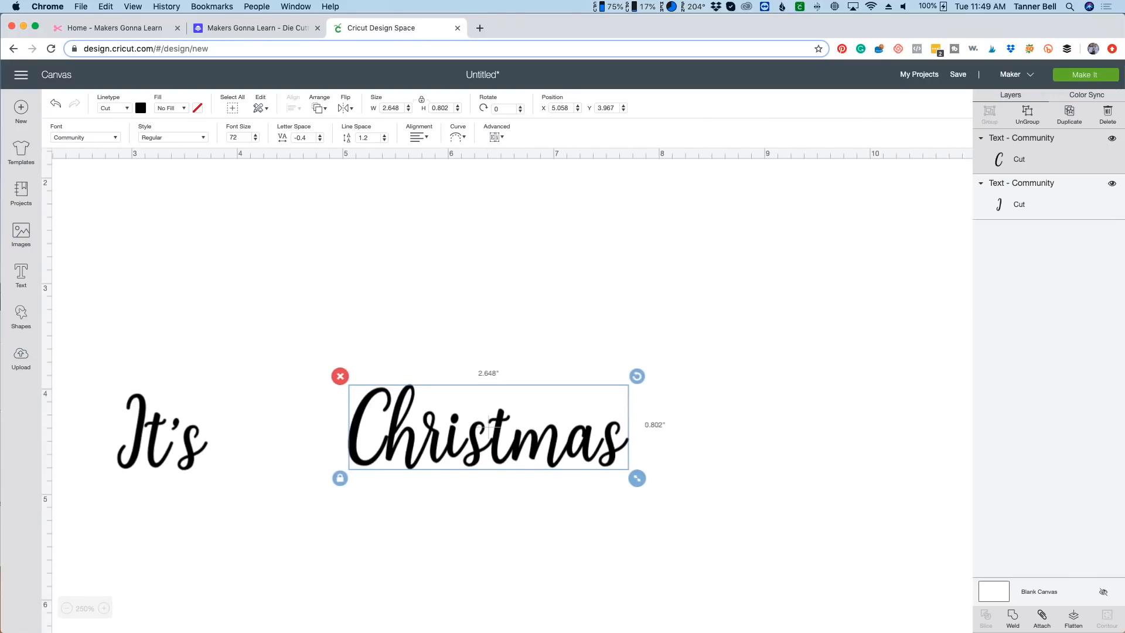
pyautogui.click(1028, 115)
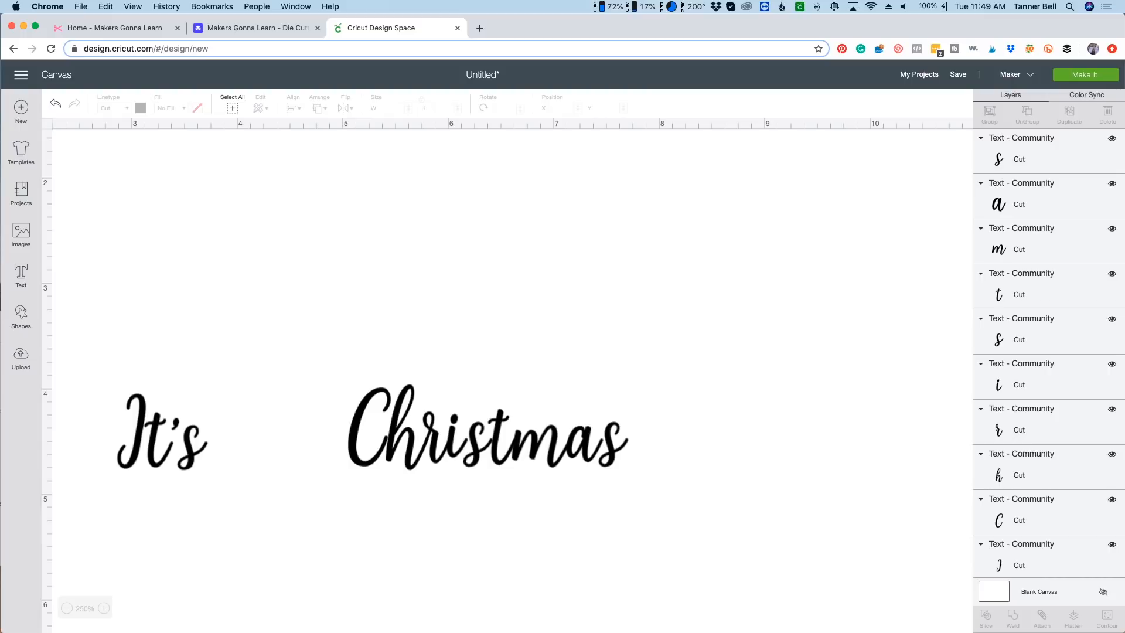
pyautogui.click(372, 428)
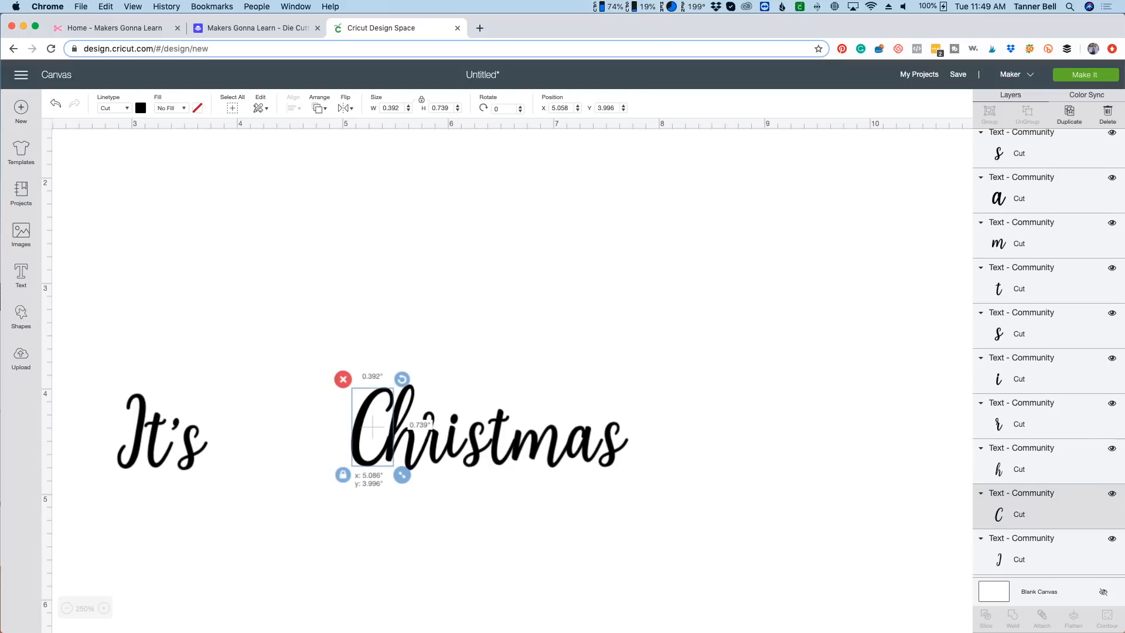
pyautogui.click(375, 328)
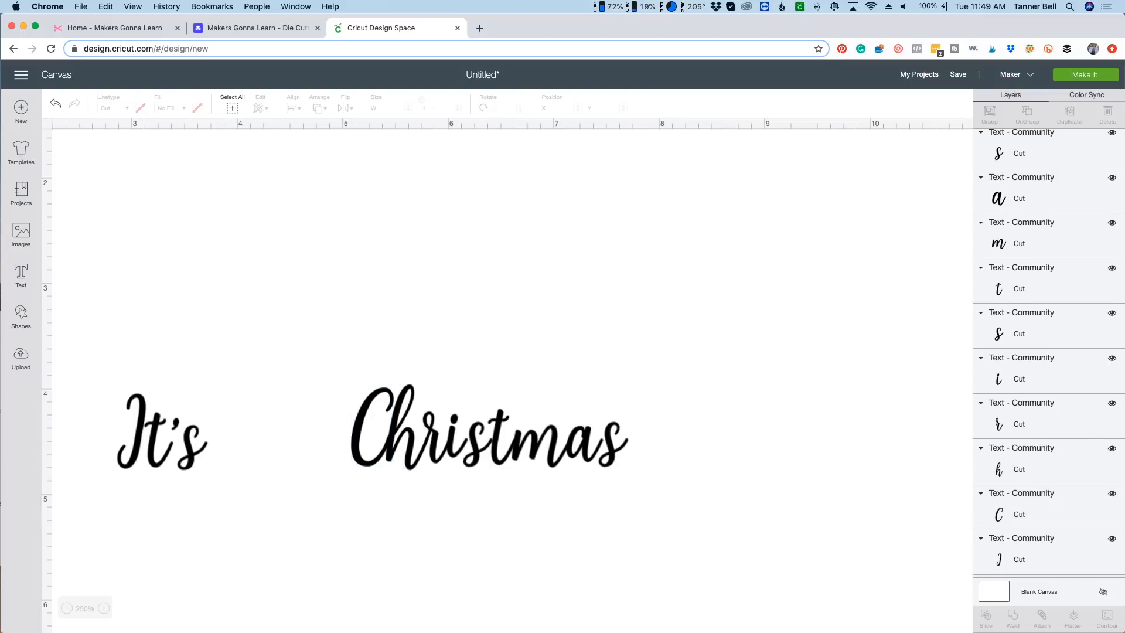
# Nudge the letters "mas" slightly left towards the "t", and shift "tmas" together left towards the first "s".
pyautogui.moveTo(662, 462); pyautogui.dragTo(516, 410)
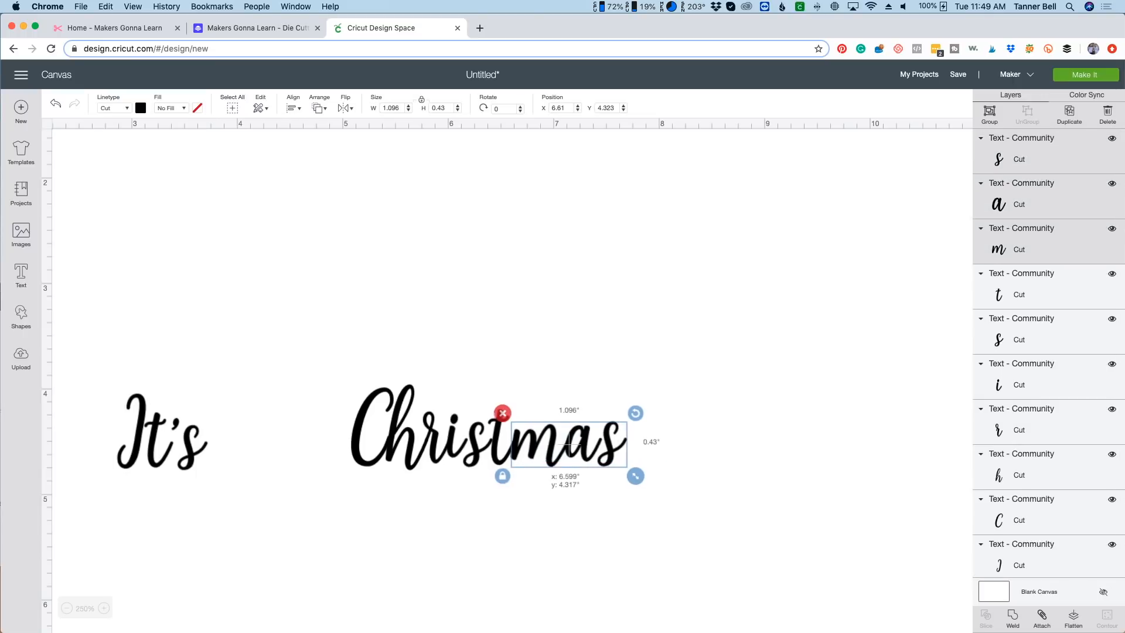
pyautogui.moveTo(569, 444); pyautogui.dragTo(568, 445)
pyautogui.moveTo(741, 485); pyautogui.dragTo(497, 391)
pyautogui.press('Left')
pyautogui.press('Left')
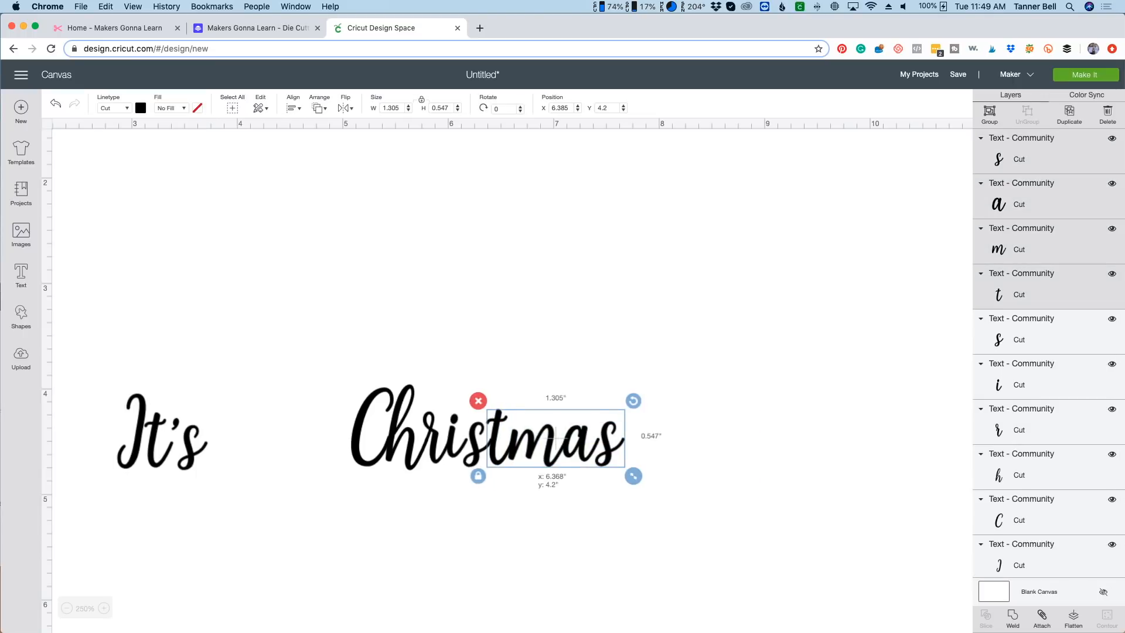
pyautogui.click(498, 390)
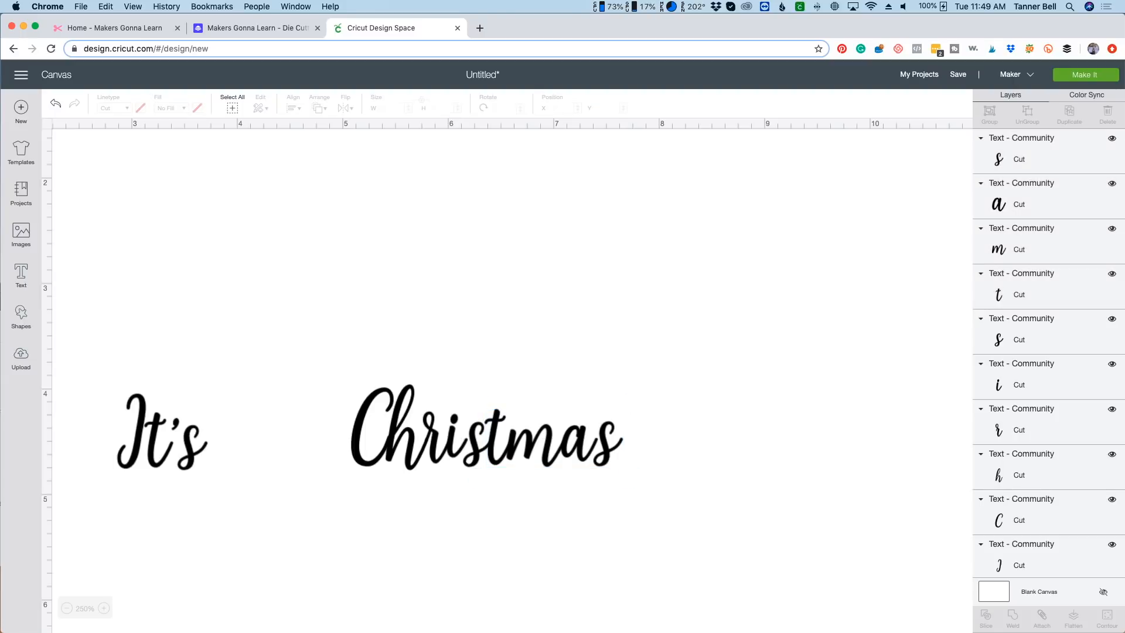
# Select the letters "stmas" together and nudge them slightly left so they join the "i".
pyautogui.moveTo(748, 463); pyautogui.dragTo(478, 404)
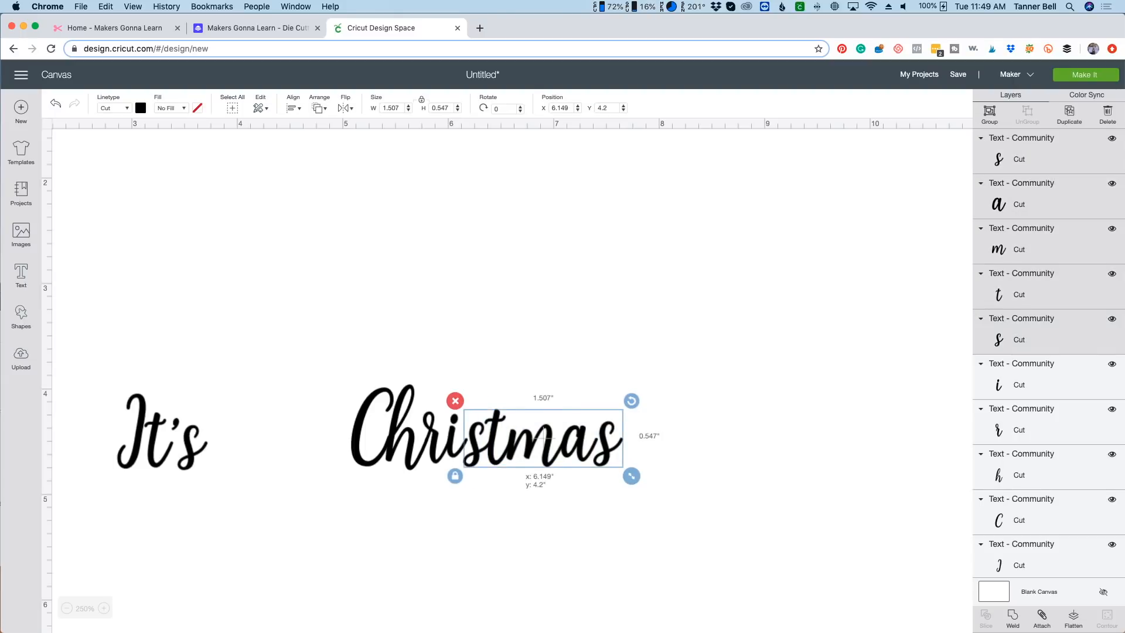
pyautogui.press('Left')
pyautogui.press('Left')
pyautogui.press('Left')
pyautogui.click(478, 404)
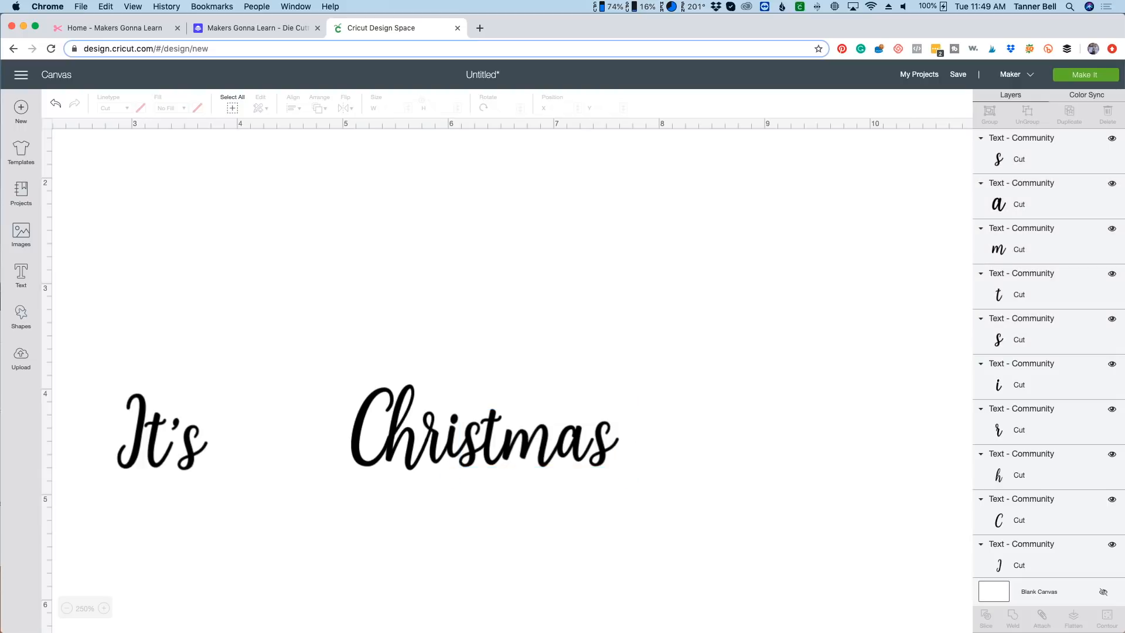
pyautogui.click(363, 434)
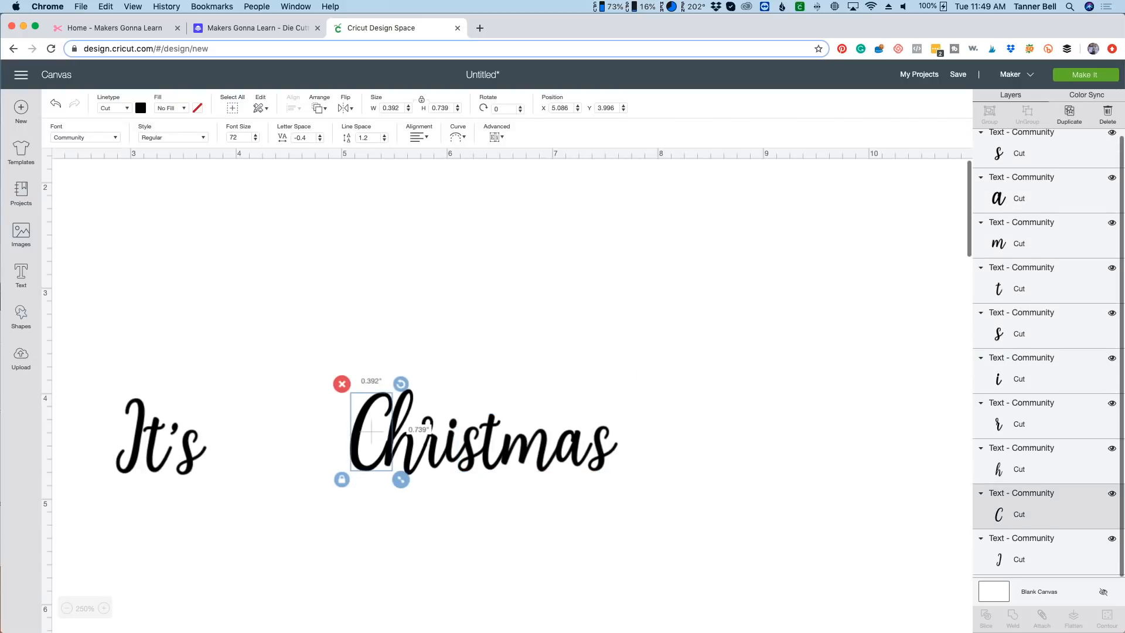
pyautogui.click(468, 340)
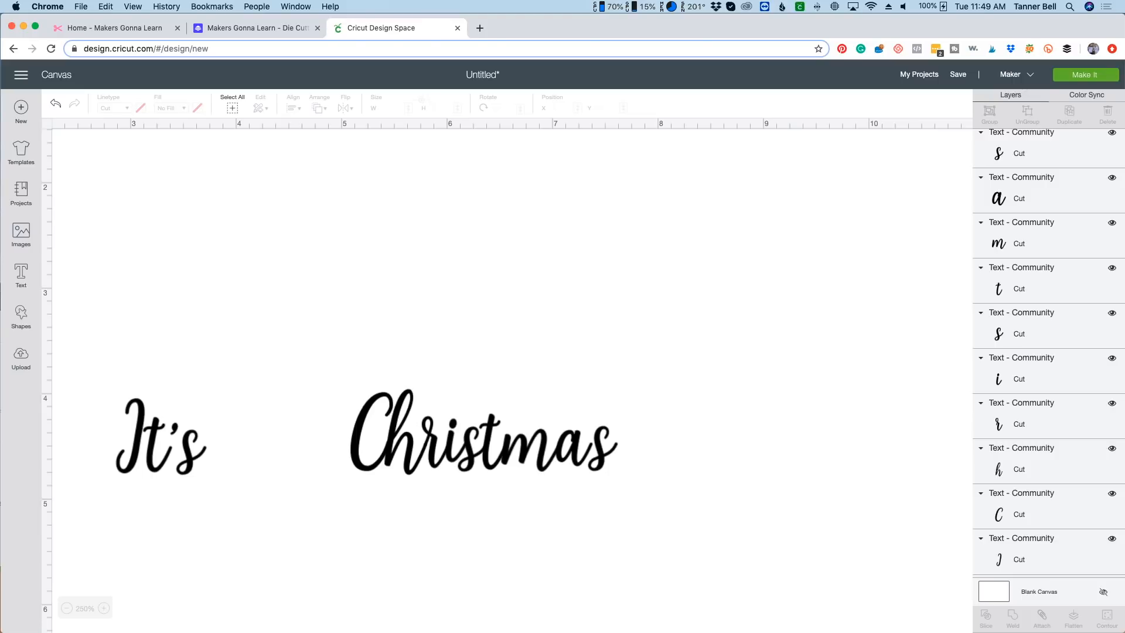
# Add a new text object reading "Time" and place it above "It's" at X 1.45, Y 2.417.
pyautogui.click(21, 273)
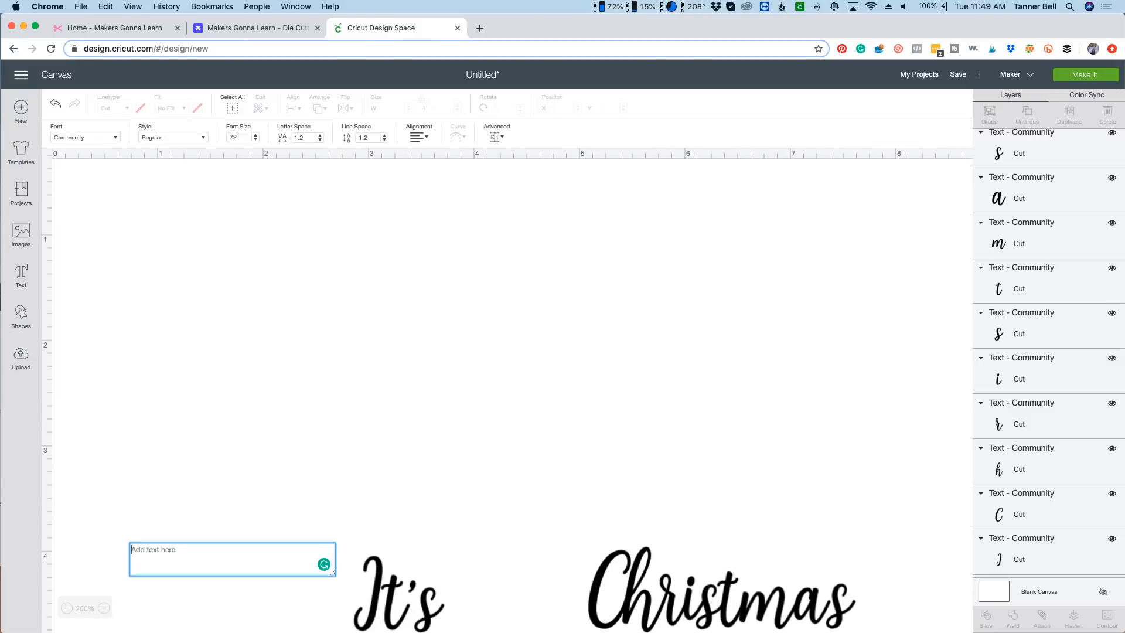
pyautogui.write('Time')
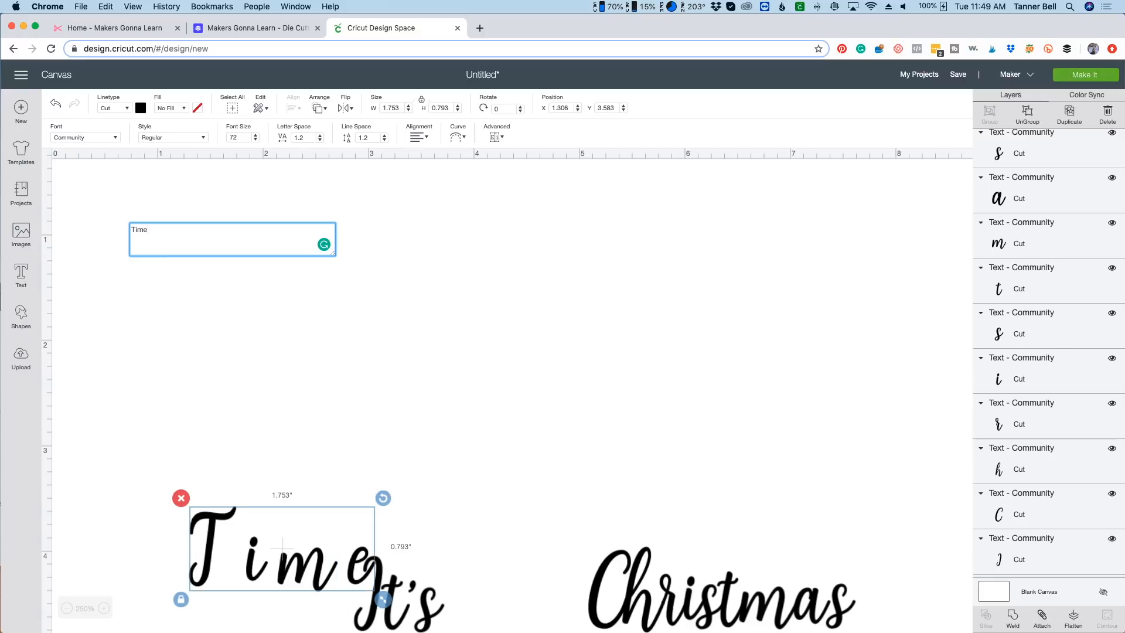
pyautogui.click(281, 548)
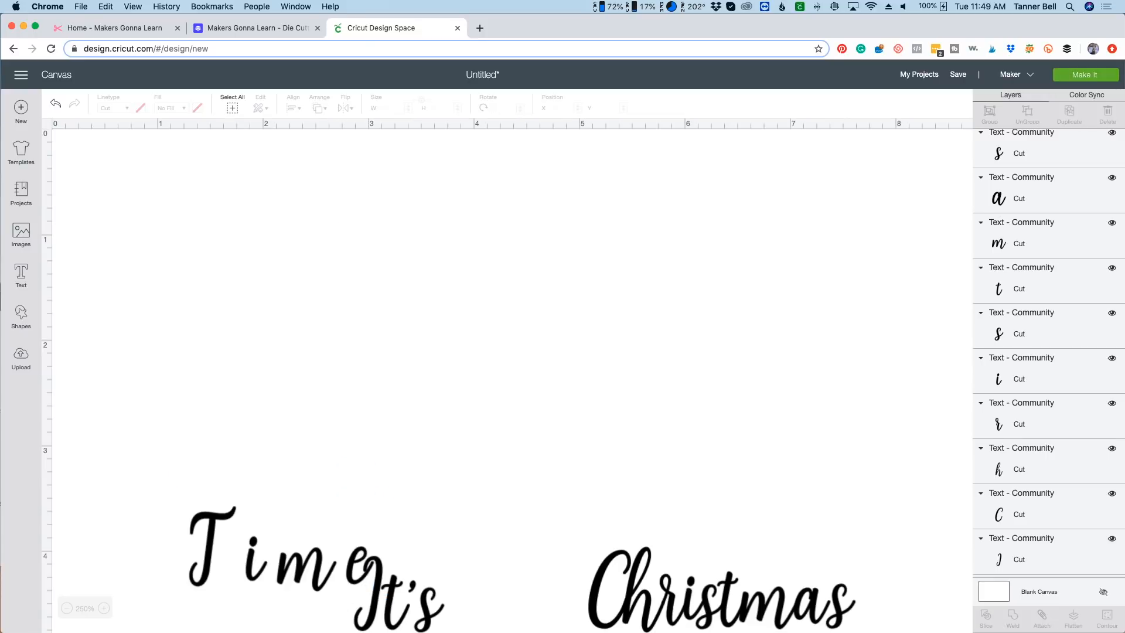
pyautogui.moveTo(282, 548); pyautogui.dragTo(297, 425)
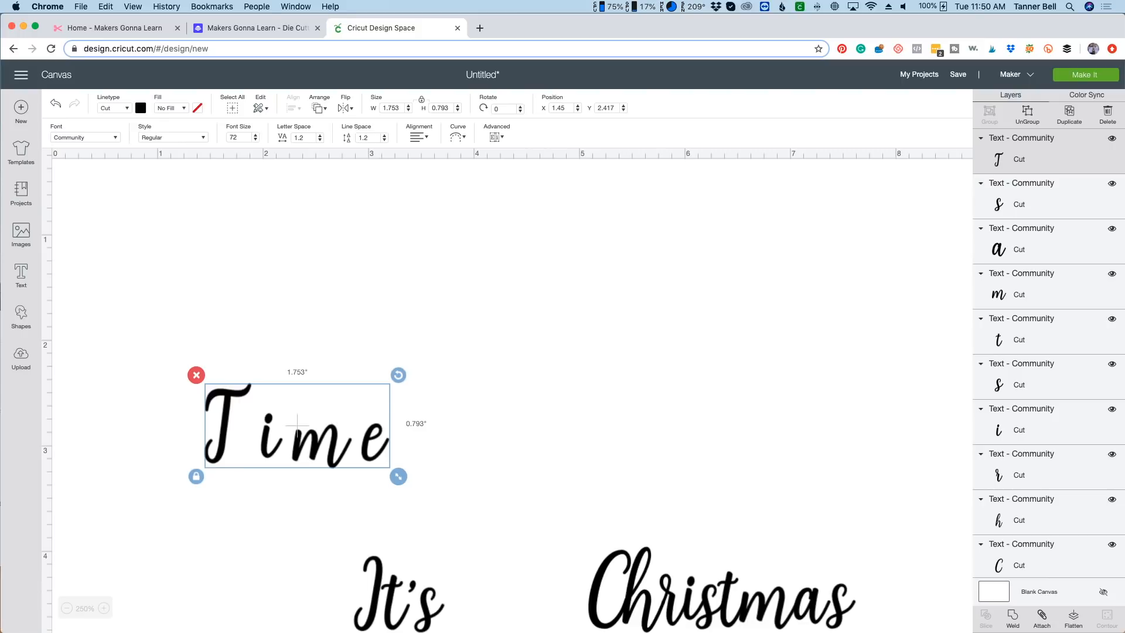
# Reduce the letter space of the "Time" text to -0.4 to bring its script letters together.
pyautogui.click(320, 140)
pyautogui.click(320, 140)
pyautogui.click(320, 141)
pyautogui.click(320, 140)
pyautogui.click(320, 140)
pyautogui.click(320, 140)
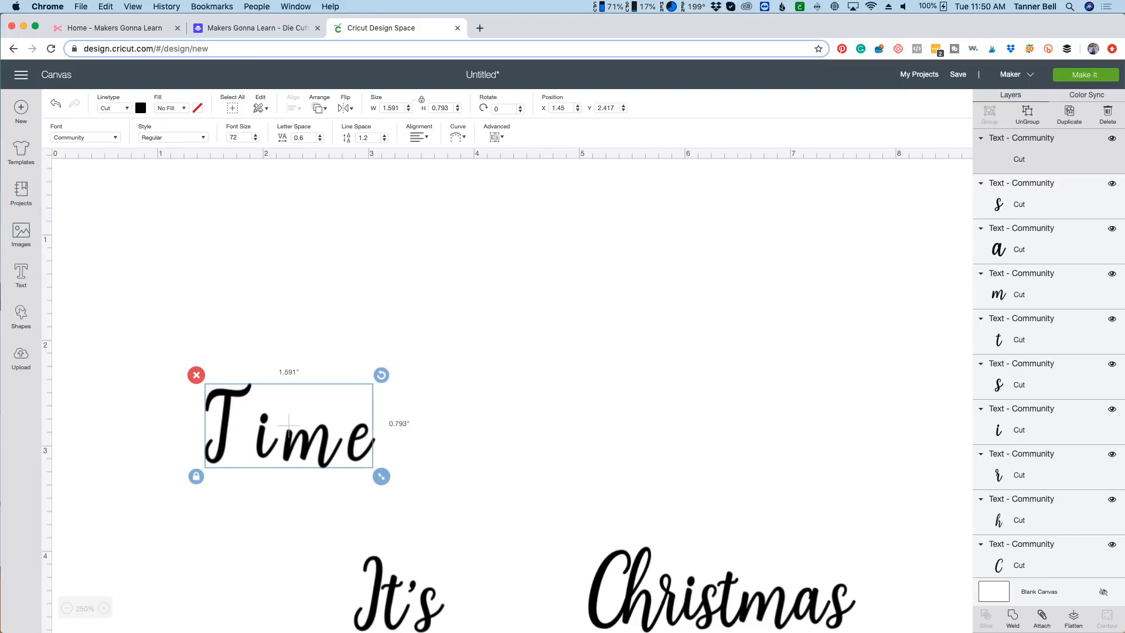
pyautogui.click(320, 140)
pyautogui.click(320, 140)
pyautogui.click(320, 140)
pyautogui.click(320, 141)
pyautogui.click(320, 140)
pyautogui.click(320, 140)
pyautogui.click(320, 140)
pyautogui.click(320, 140)
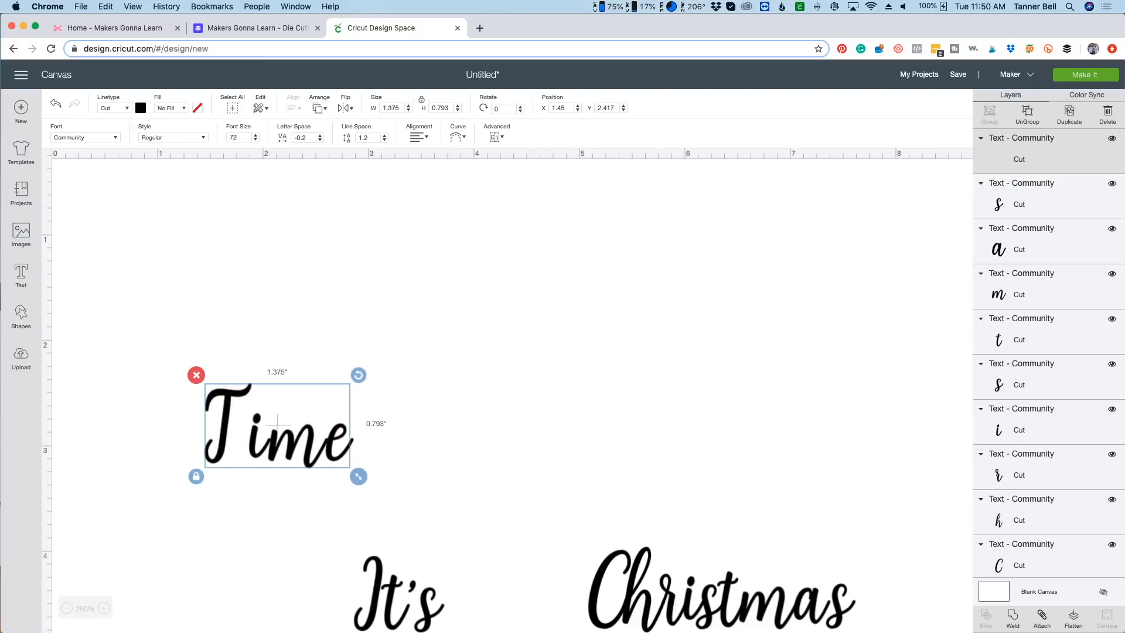
pyautogui.click(320, 140)
pyautogui.click(320, 140)
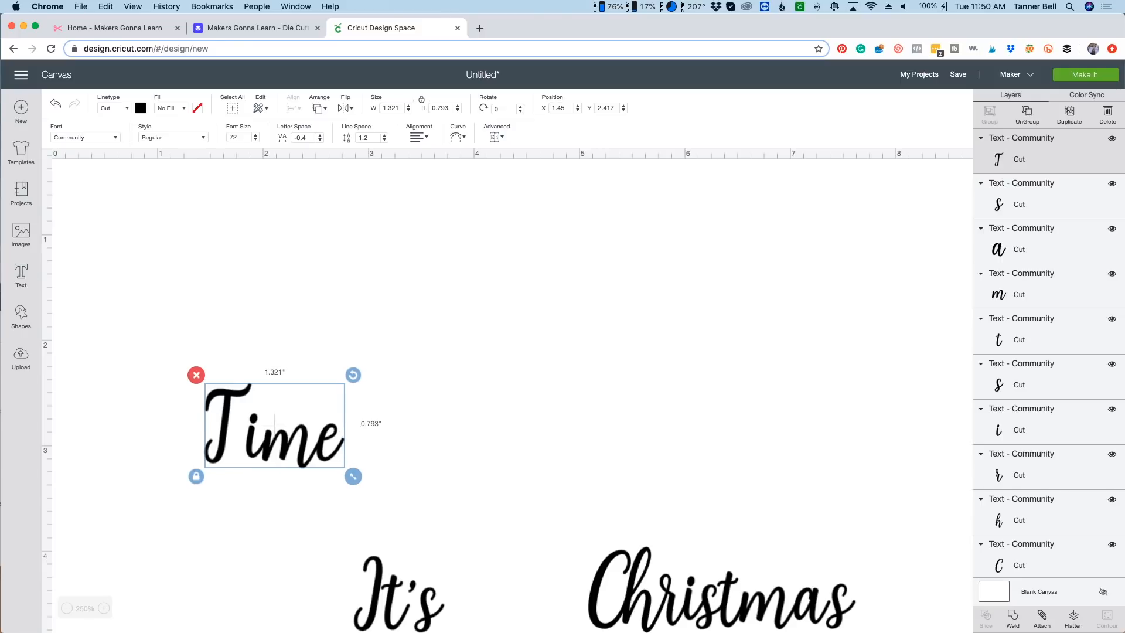
# Ungroup "Time" into individual letters and move the "T" towards the "i", to X 1.55.
pyautogui.click(1027, 115)
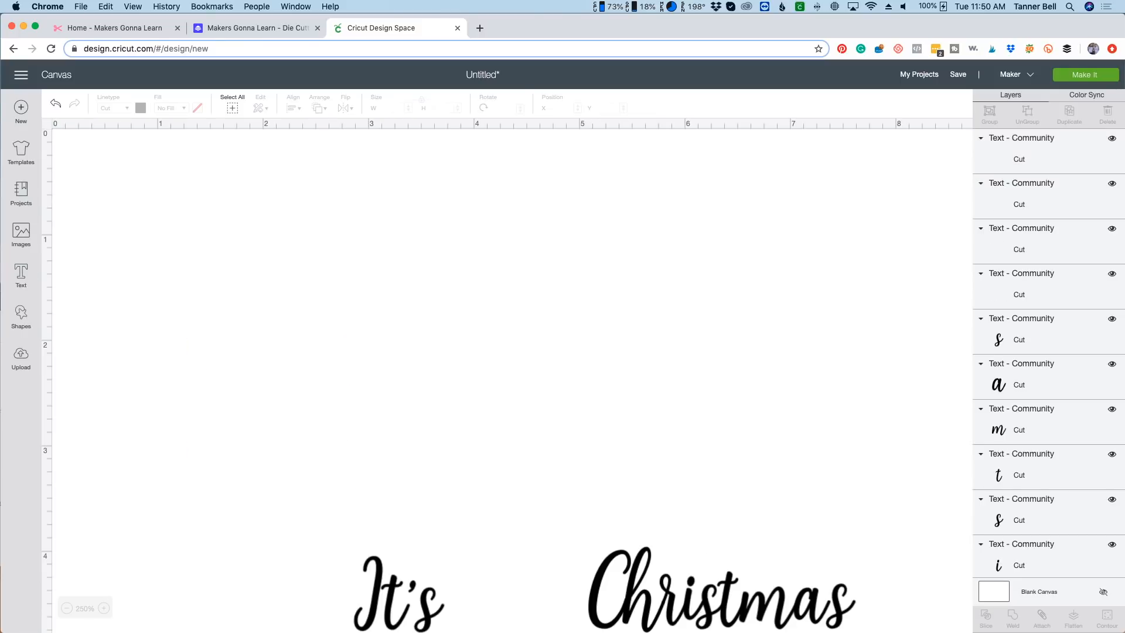
pyautogui.click(235, 423)
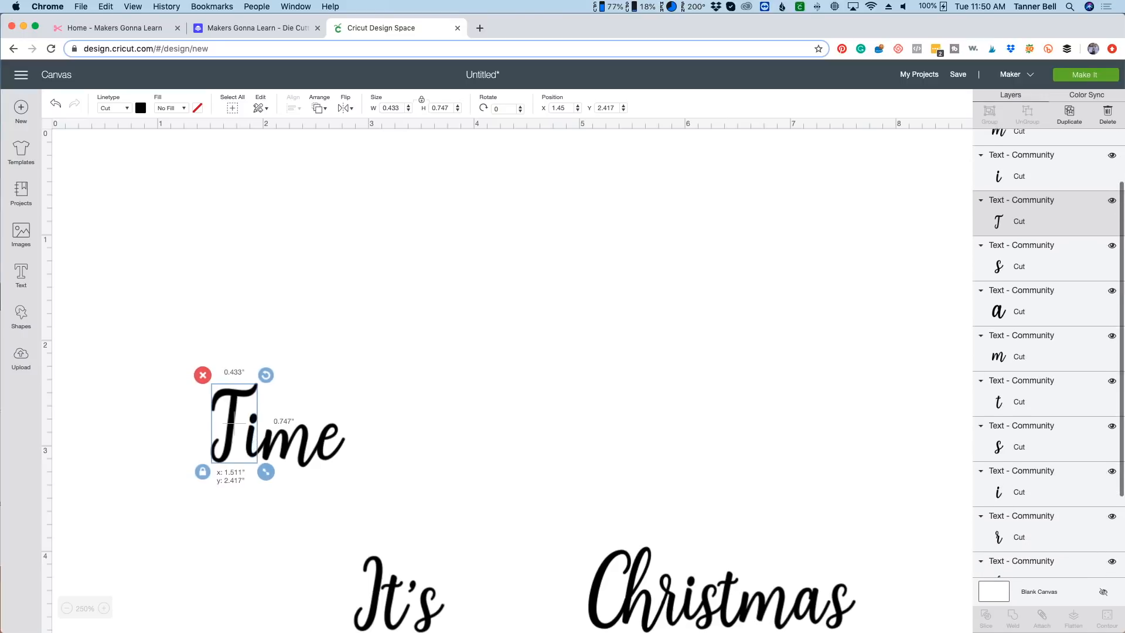
pyautogui.moveTo(239, 424); pyautogui.dragTo(239, 423)
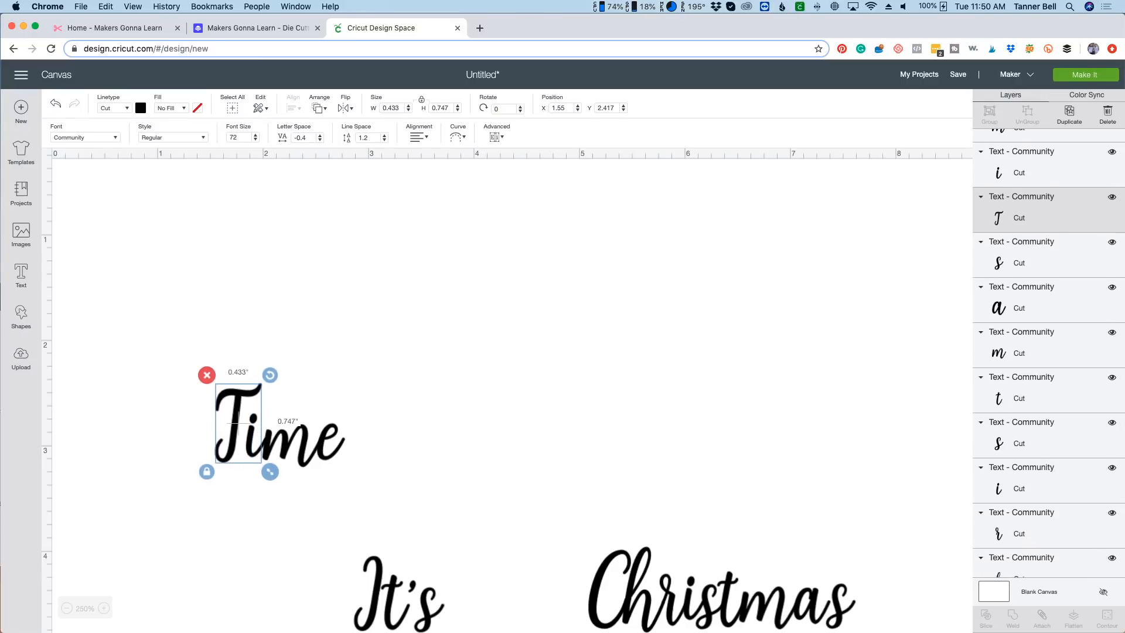
# Select all four letters of "Time" and weld them into one shape.
pyautogui.click(287, 334)
pyautogui.moveTo(196, 492); pyautogui.dragTo(381, 402)
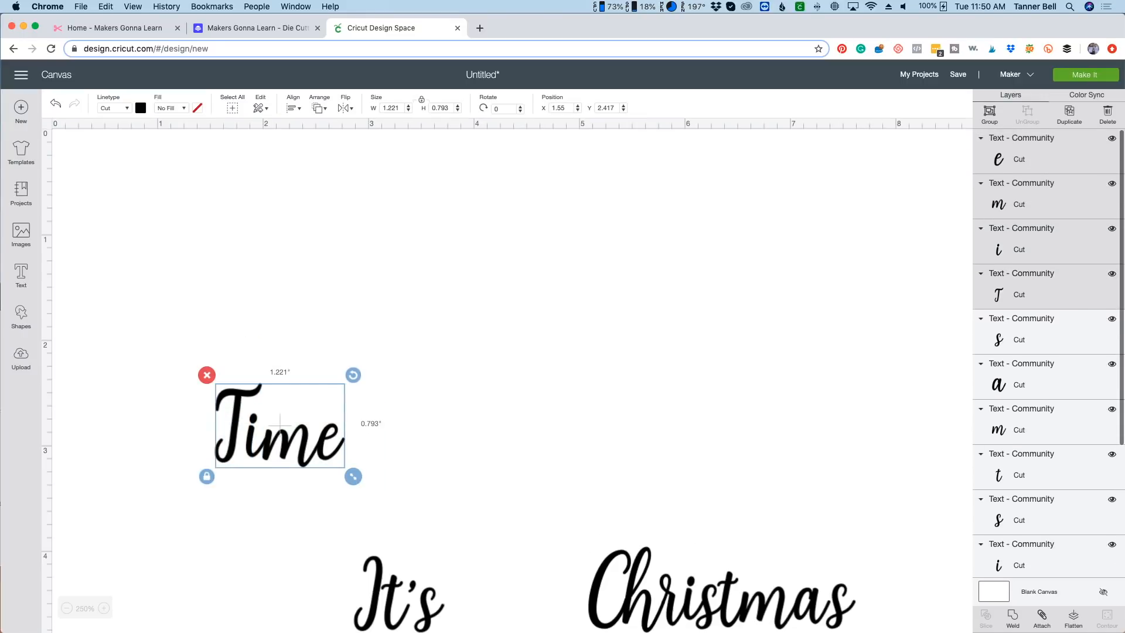
pyautogui.click(1013, 618)
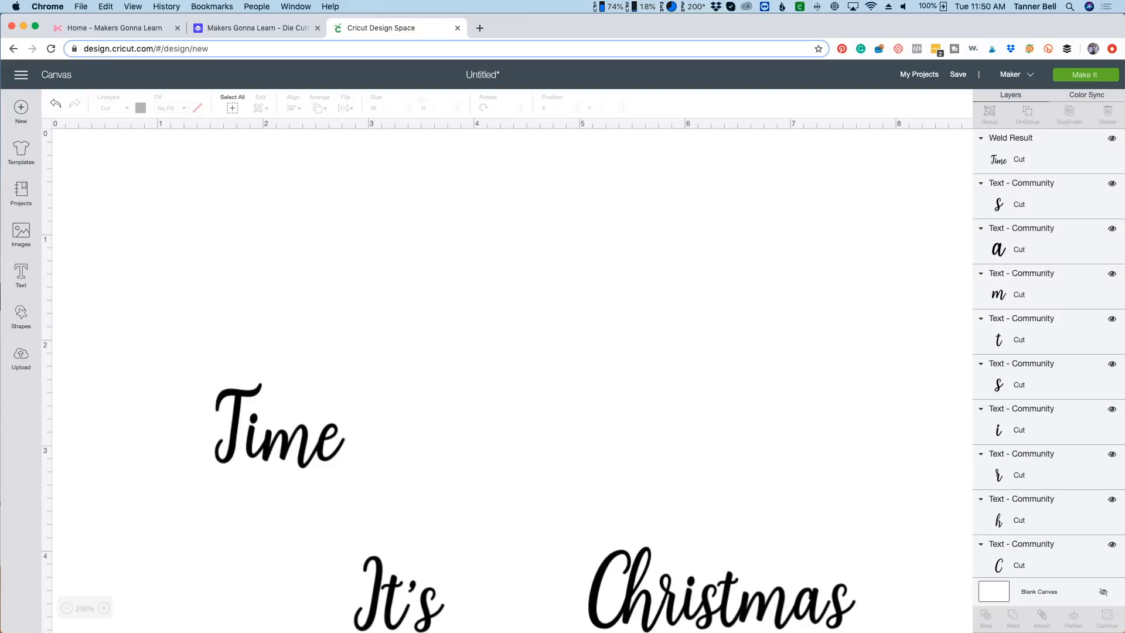
# Weld the letters of "Christmas" into one shape, and weld "It's" as its own separate shape.
pyautogui.moveTo(884, 554); pyautogui.dragTo(566, 628)
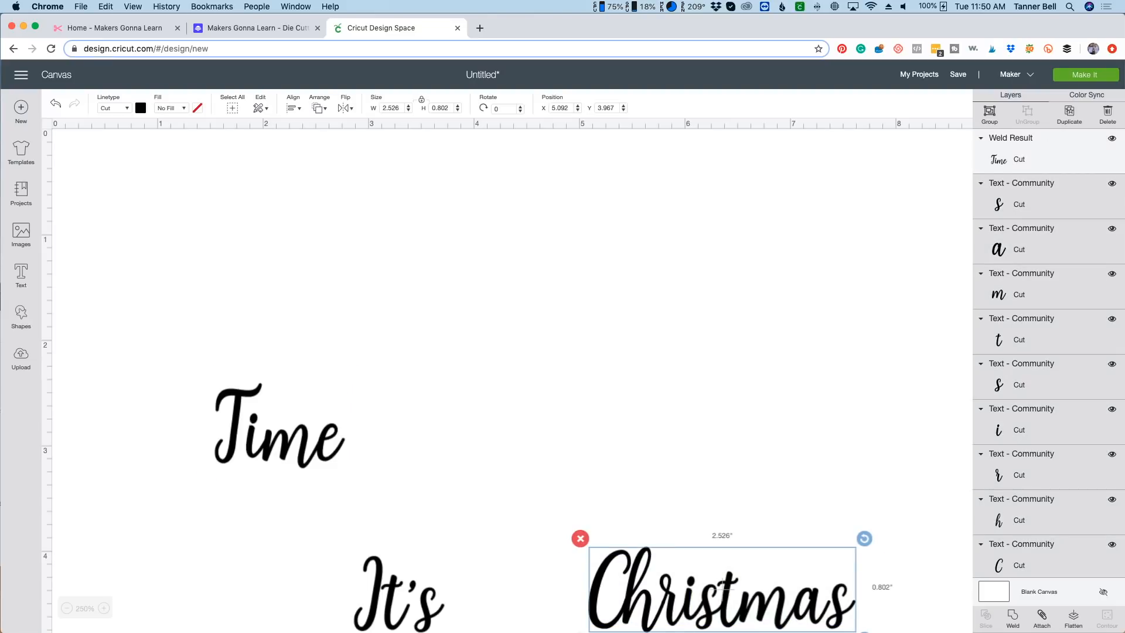
pyautogui.click(1013, 618)
pyautogui.moveTo(476, 544); pyautogui.dragTo(337, 611)
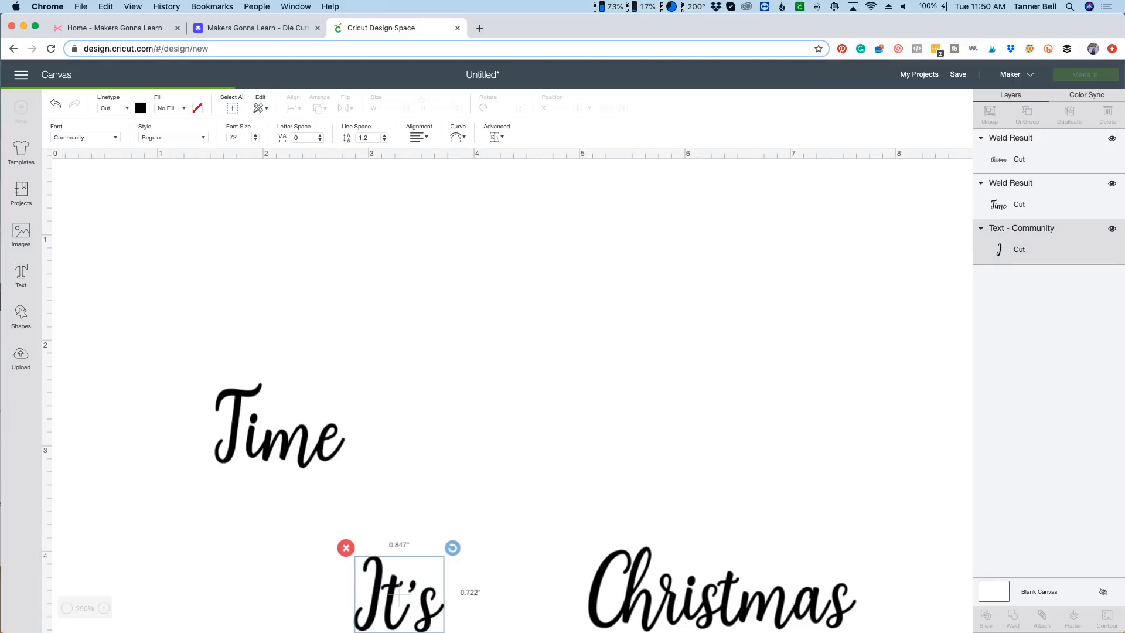
pyautogui.click(1012, 618)
pyautogui.scroll(-3, 509, 381)
pyautogui.scroll(-1, 510, 381)
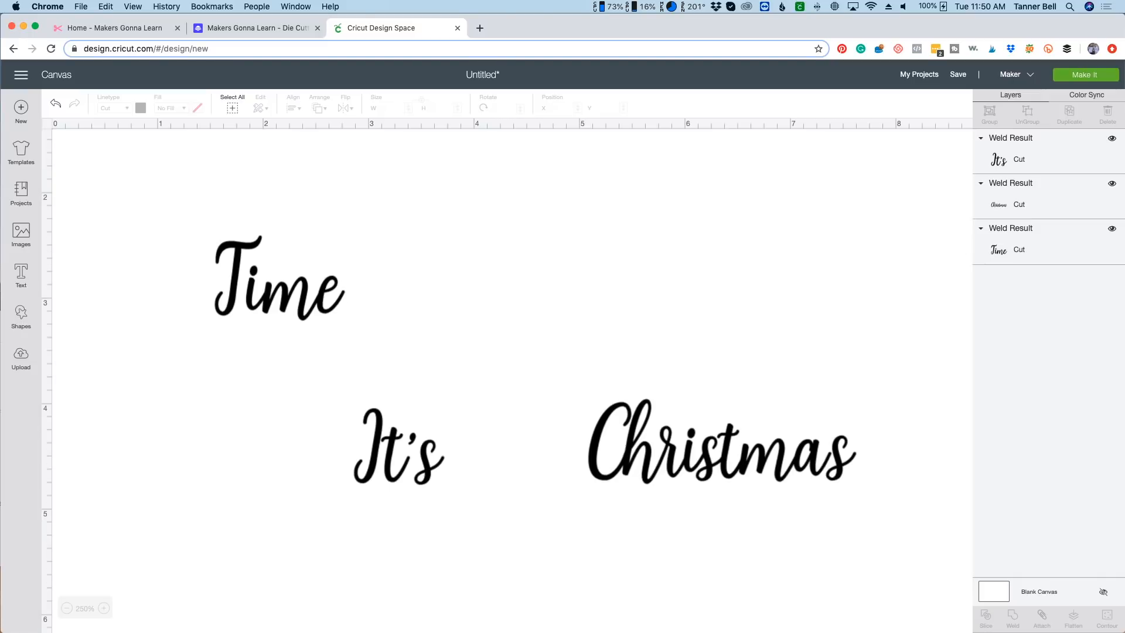
# Select the three welded words and center them horizontally on each other.
pyautogui.moveTo(150, 189); pyautogui.dragTo(882, 495)
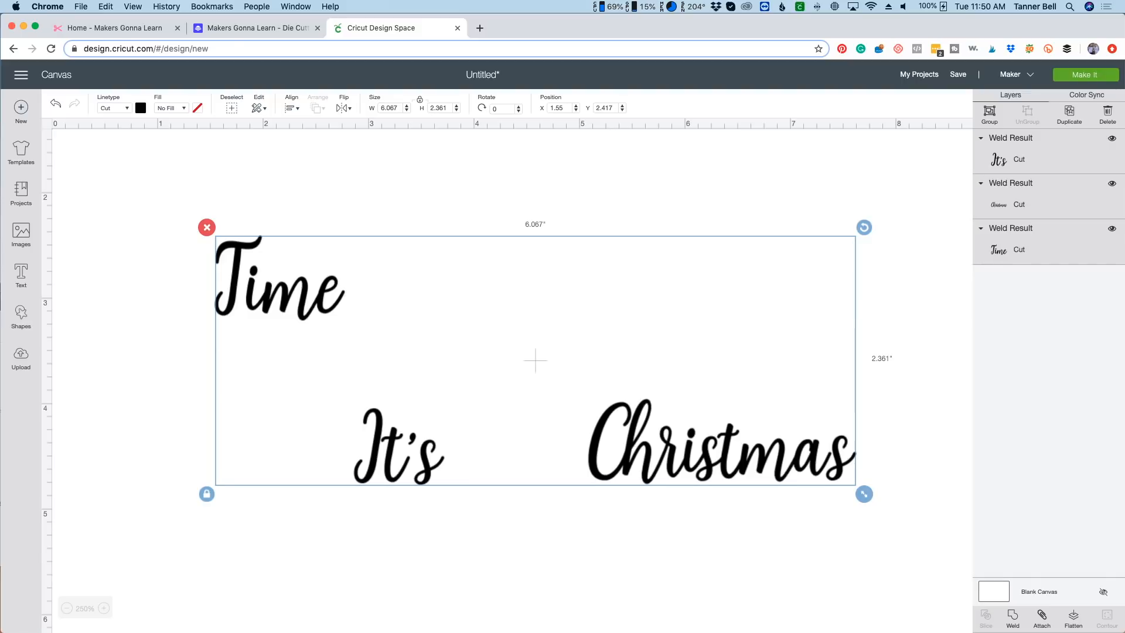
pyautogui.click(292, 109)
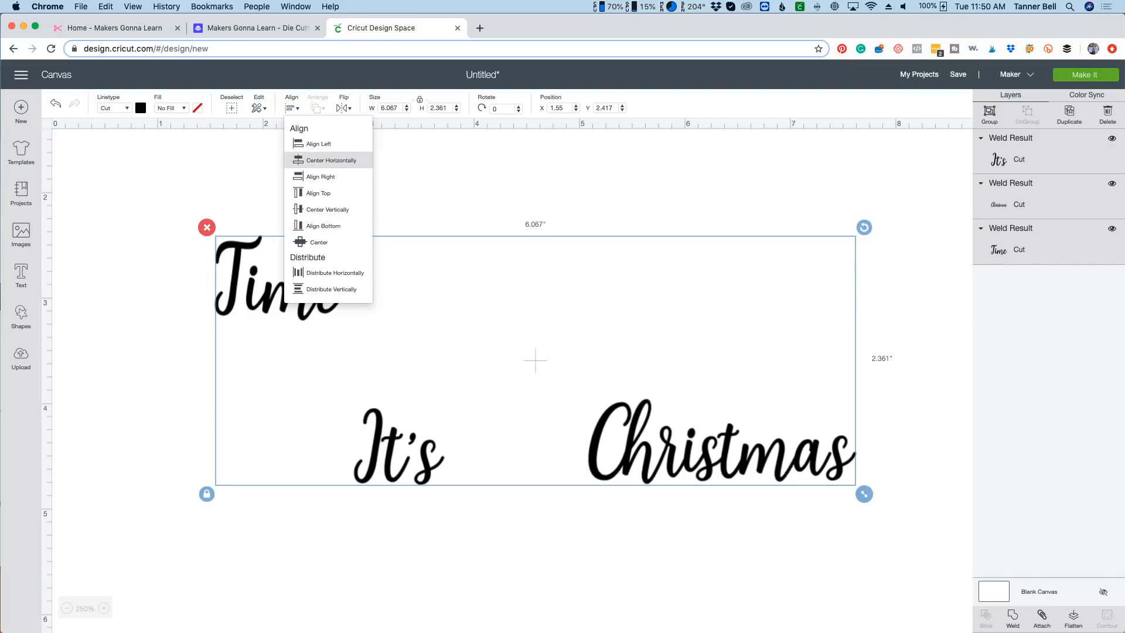
pyautogui.click(331, 160)
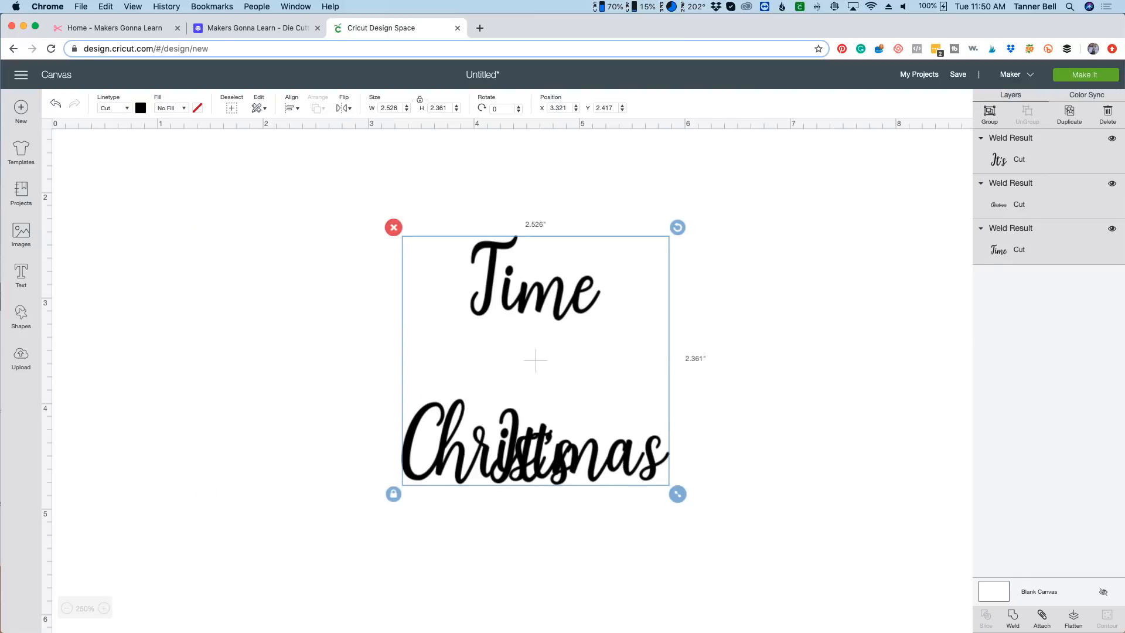
# Stack the words closely above "Christmas", with "It's" on the first line and "Time" on the second.
pyautogui.click(351, 364)
pyautogui.click(511, 436)
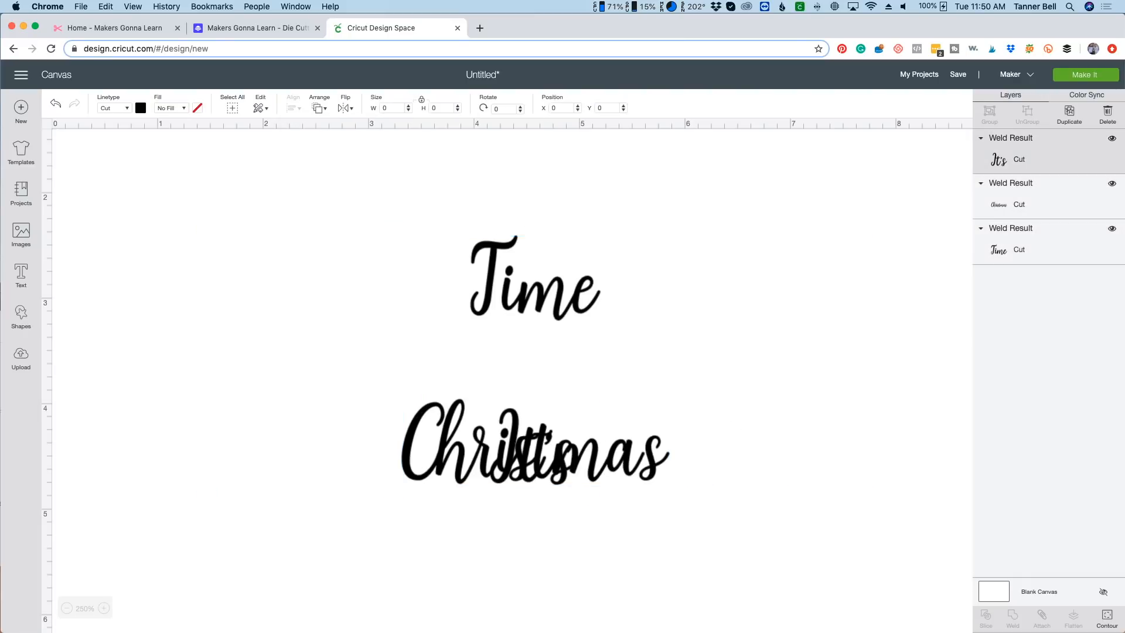
pyautogui.moveTo(534, 444); pyautogui.dragTo(534, 362)
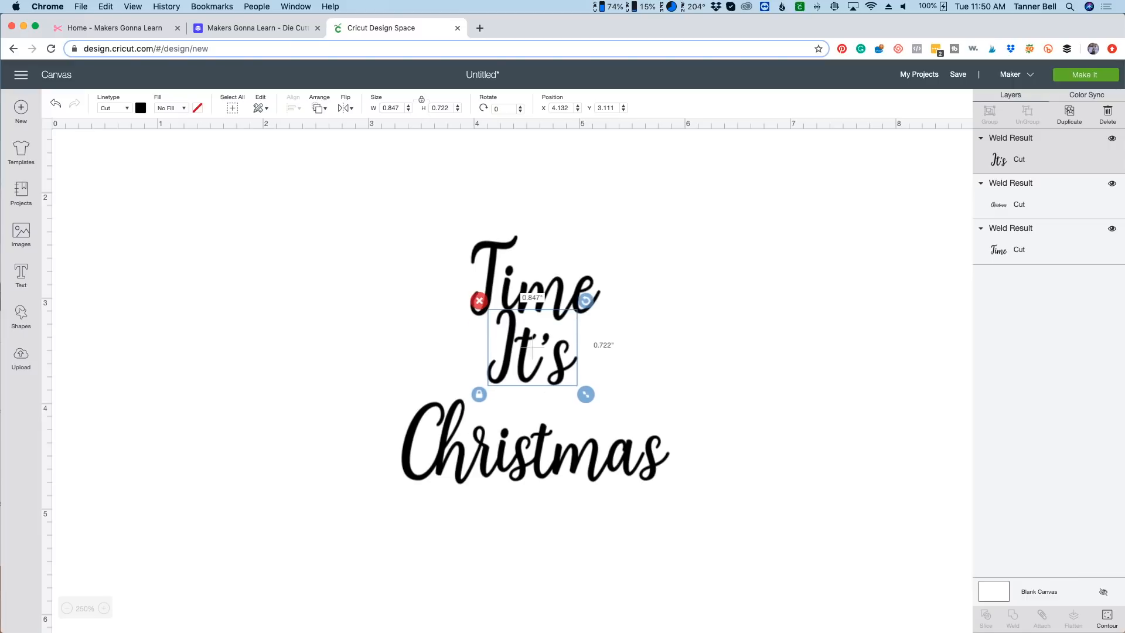
pyautogui.moveTo(533, 277)
pyautogui.mouseDown()
pyautogui.moveTo(531, 382)
pyautogui.moveTo(525, 293)
pyautogui.mouseUp()
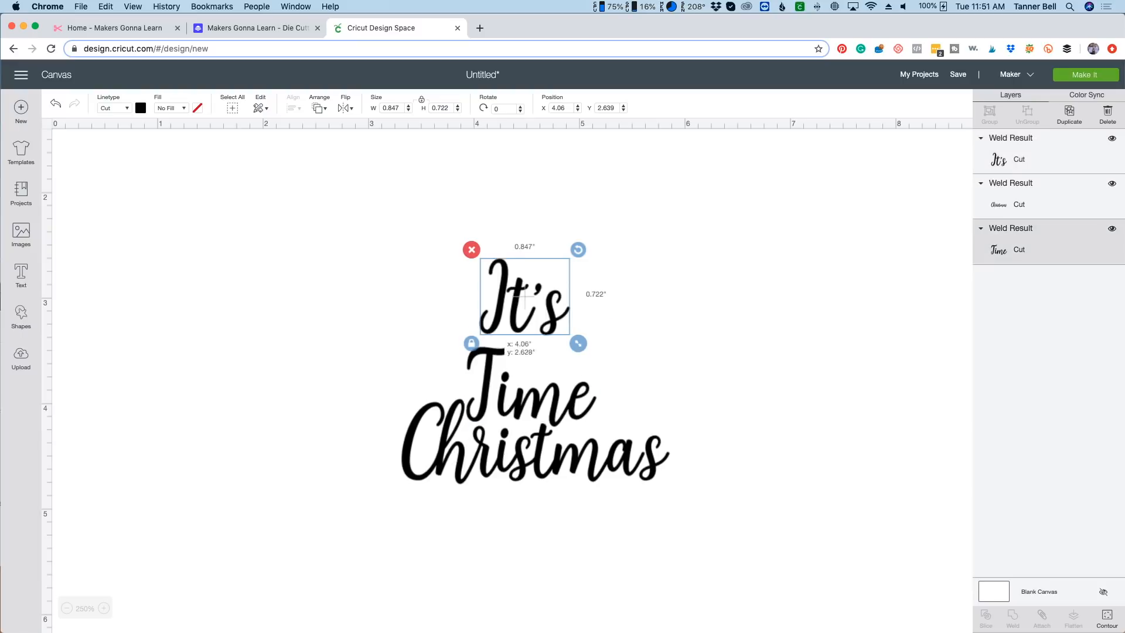
pyautogui.moveTo(532, 384); pyautogui.dragTo(532, 369)
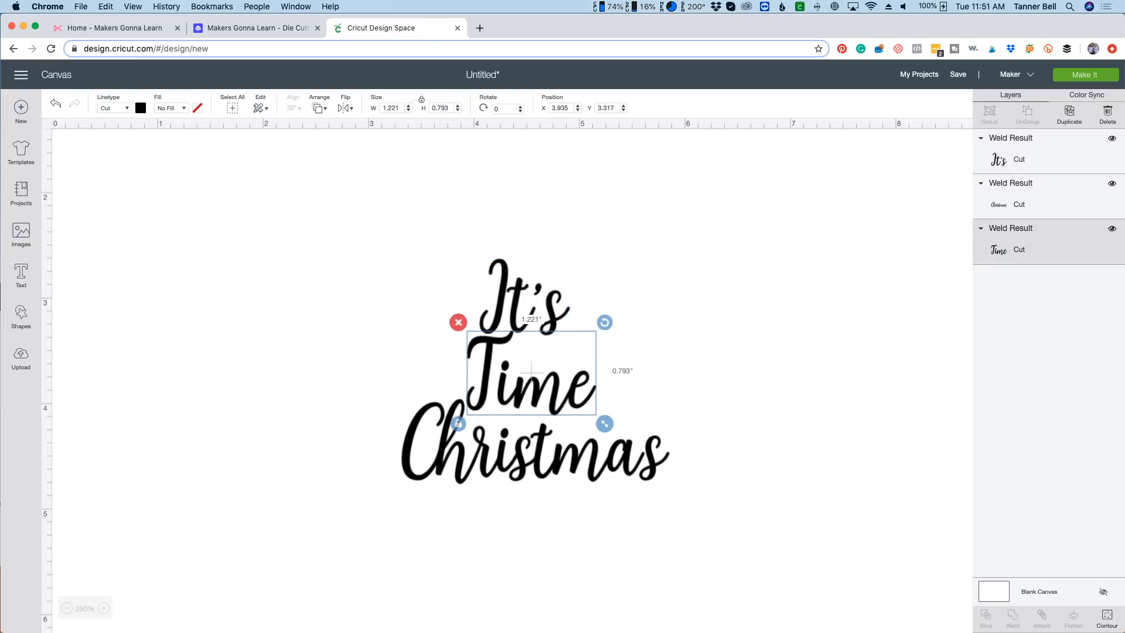
# Center the stacked lines "It's", "Time" and "Christmas" horizontally again.
pyautogui.moveTo(377, 217); pyautogui.dragTo(712, 500)
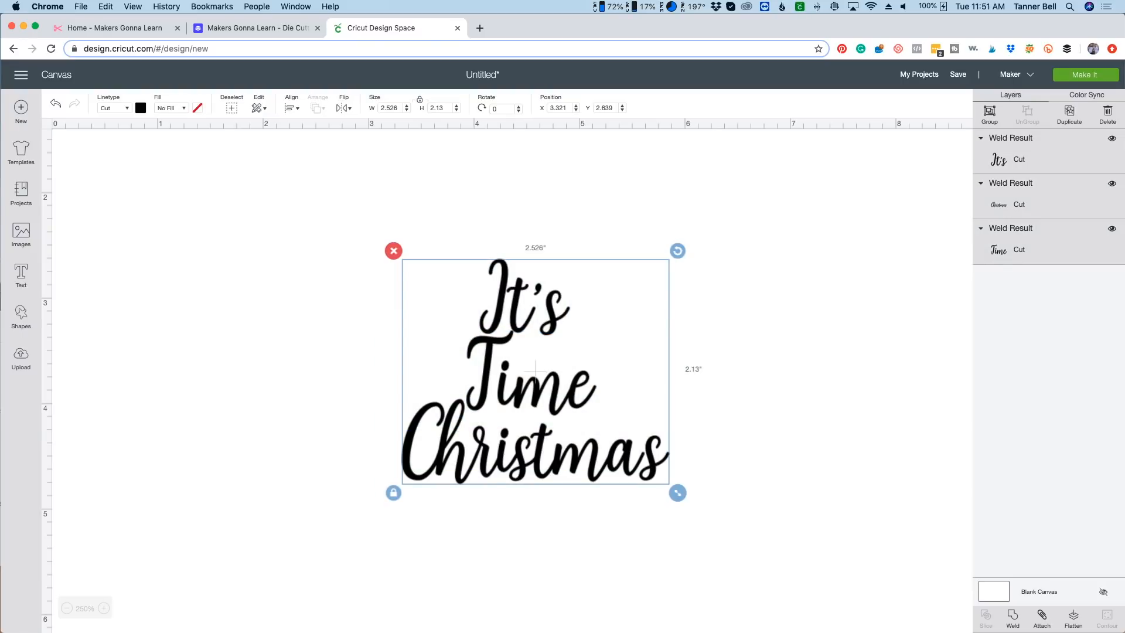
pyautogui.click(292, 108)
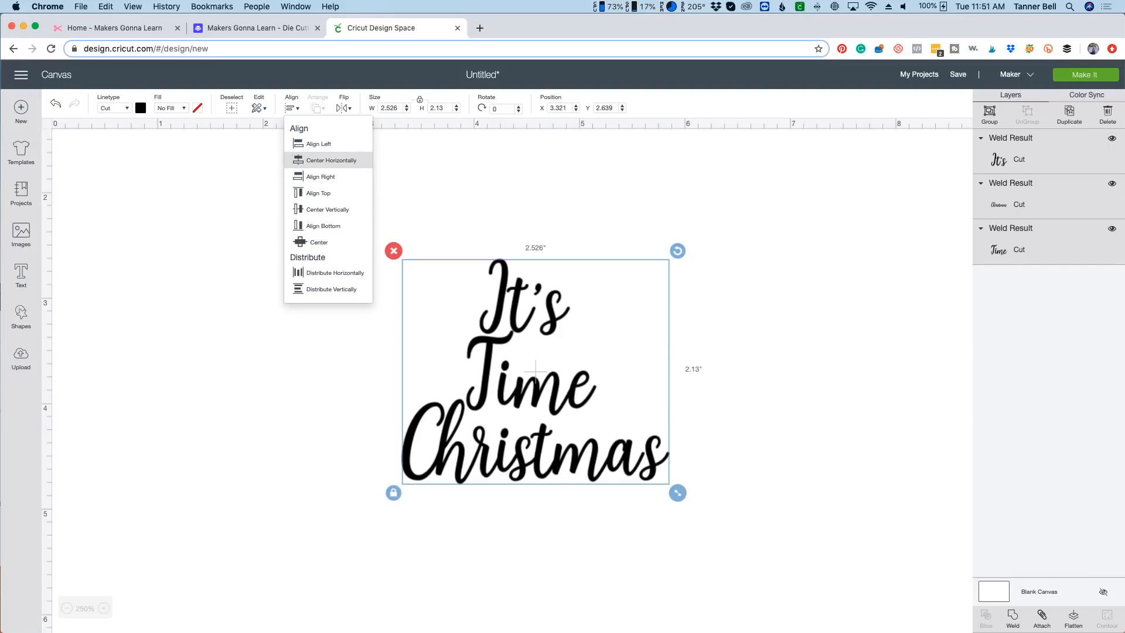
pyautogui.click(331, 160)
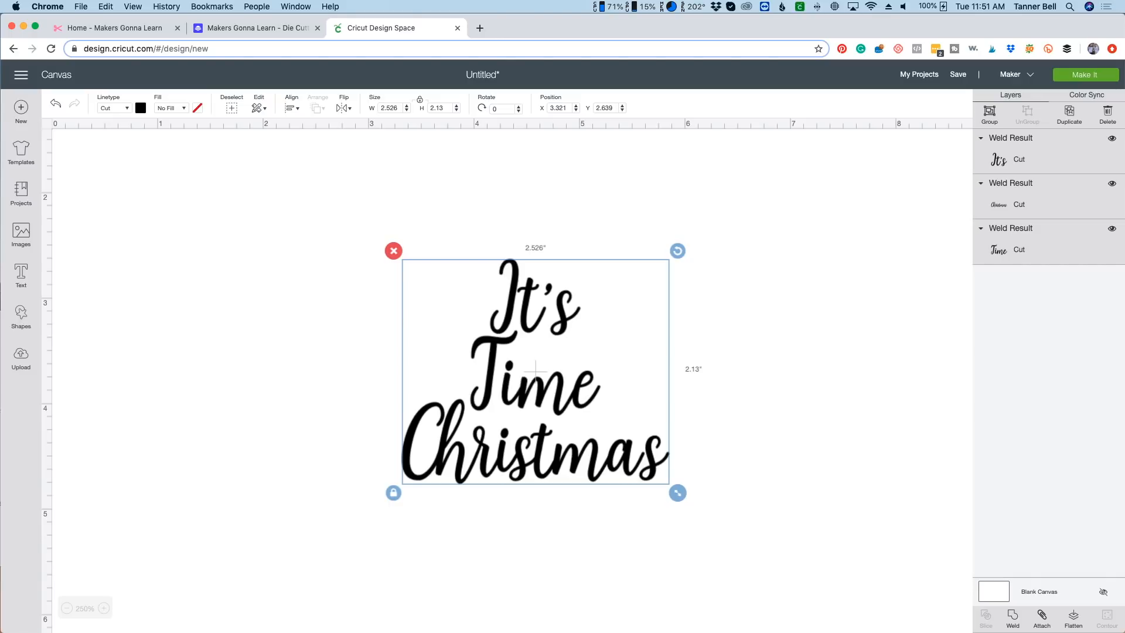
# Move "It's" slightly up to Y 2.539, leaving a gap above "Time".
pyautogui.press('Escape')
pyautogui.click(534, 299)
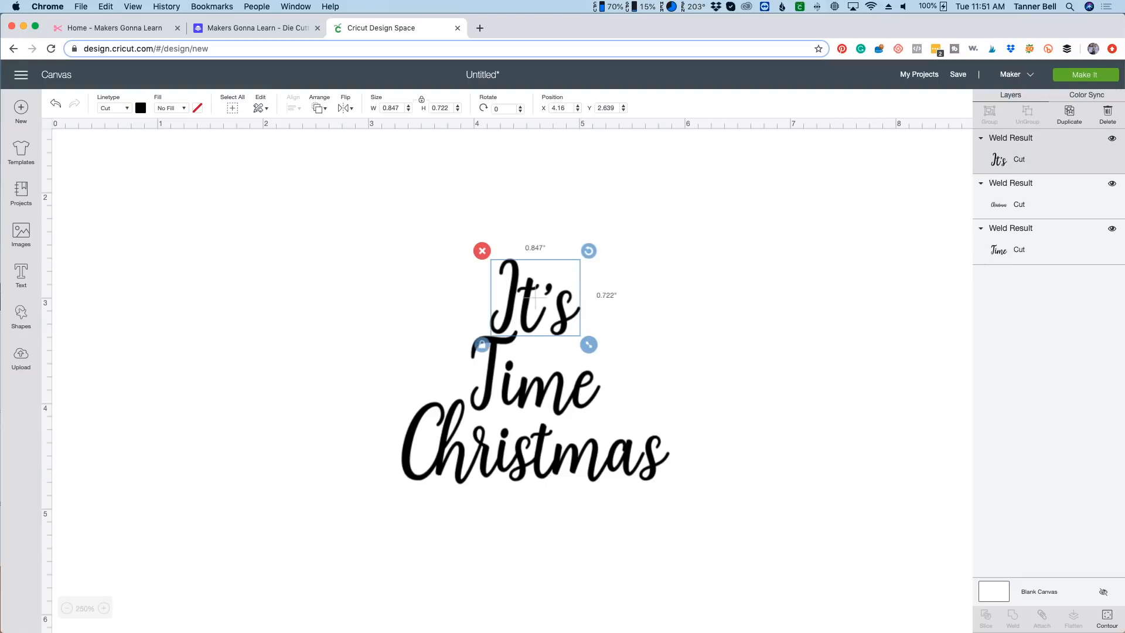
pyautogui.moveTo(535, 298); pyautogui.dragTo(536, 288)
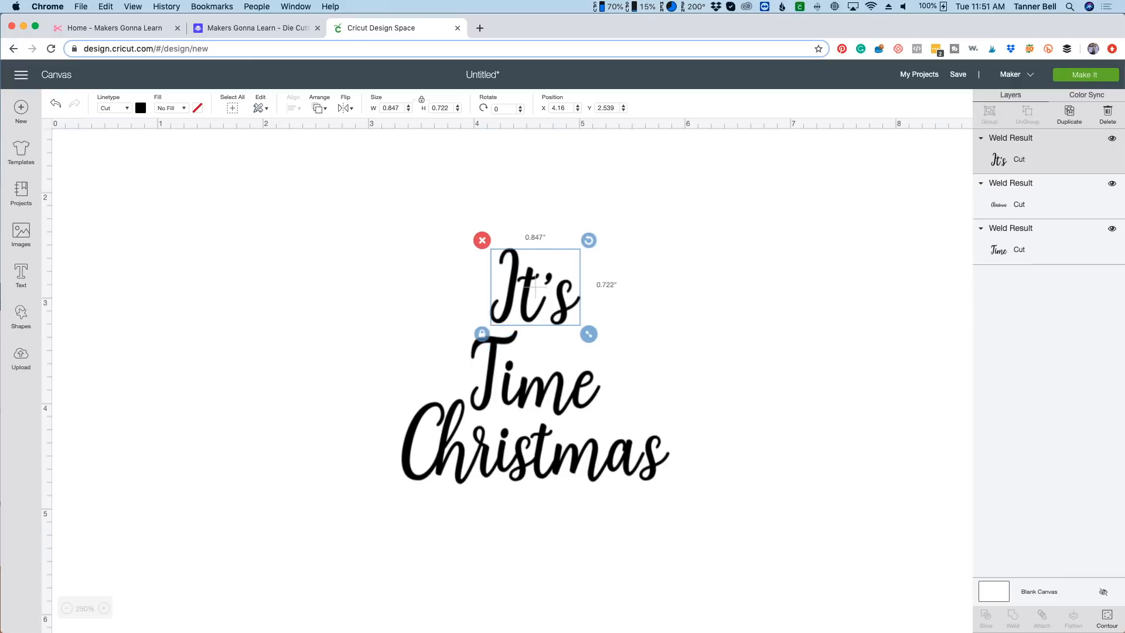
pyautogui.press('Escape')
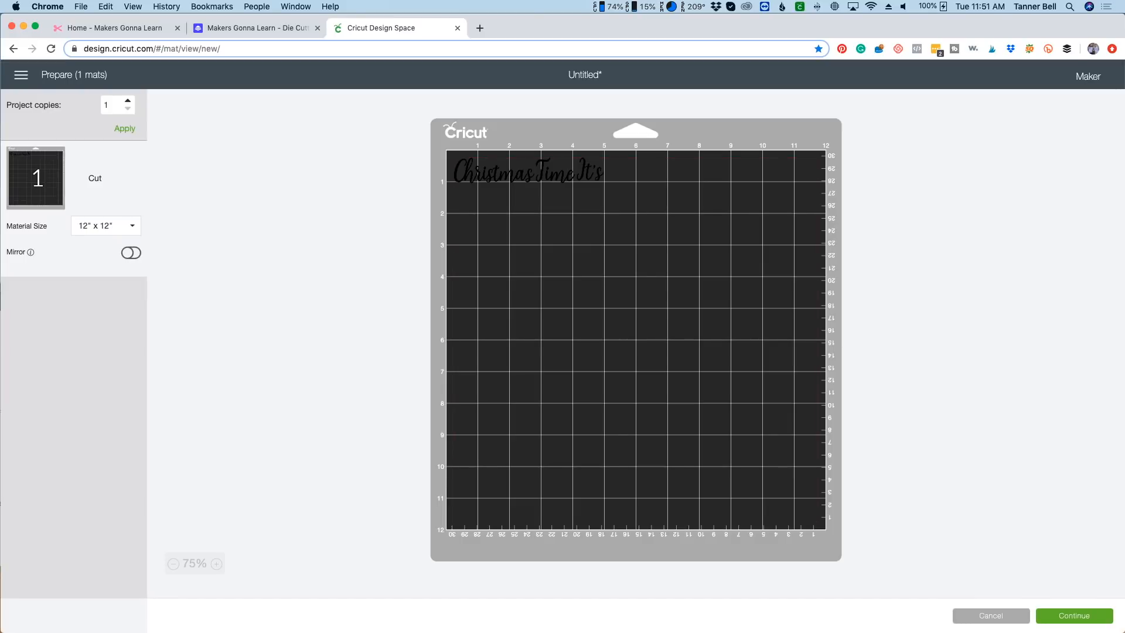
# On the cutting mat preview, move "It's" along the first row to the far right edge of the cutting area.
pyautogui.click(217, 563)
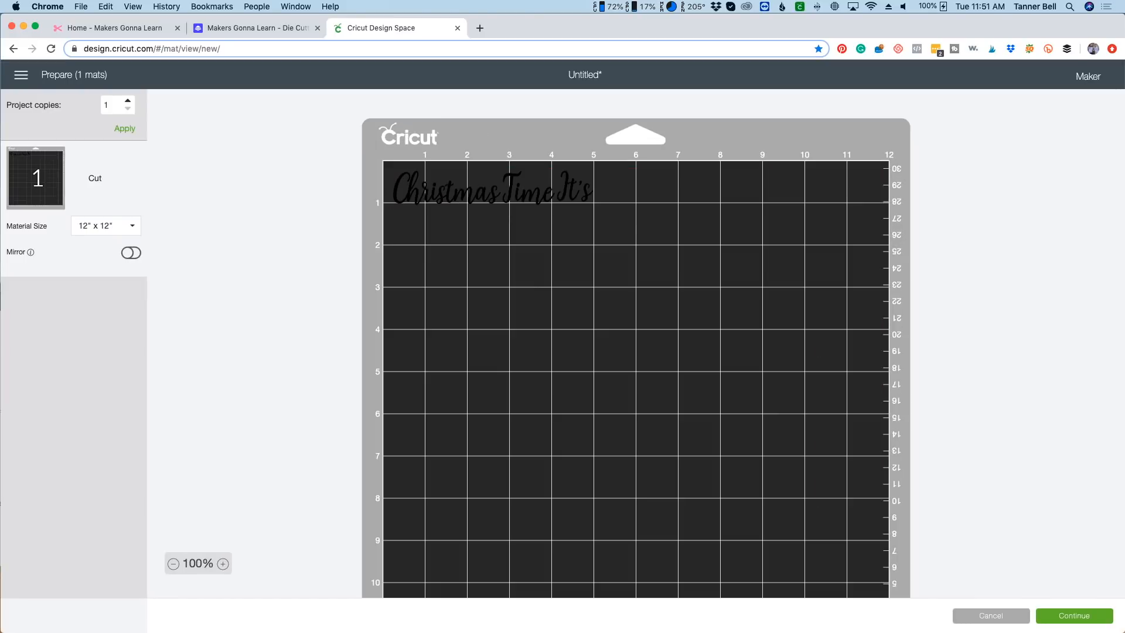
pyautogui.click(222, 564)
pyautogui.click(222, 564)
pyautogui.click(222, 563)
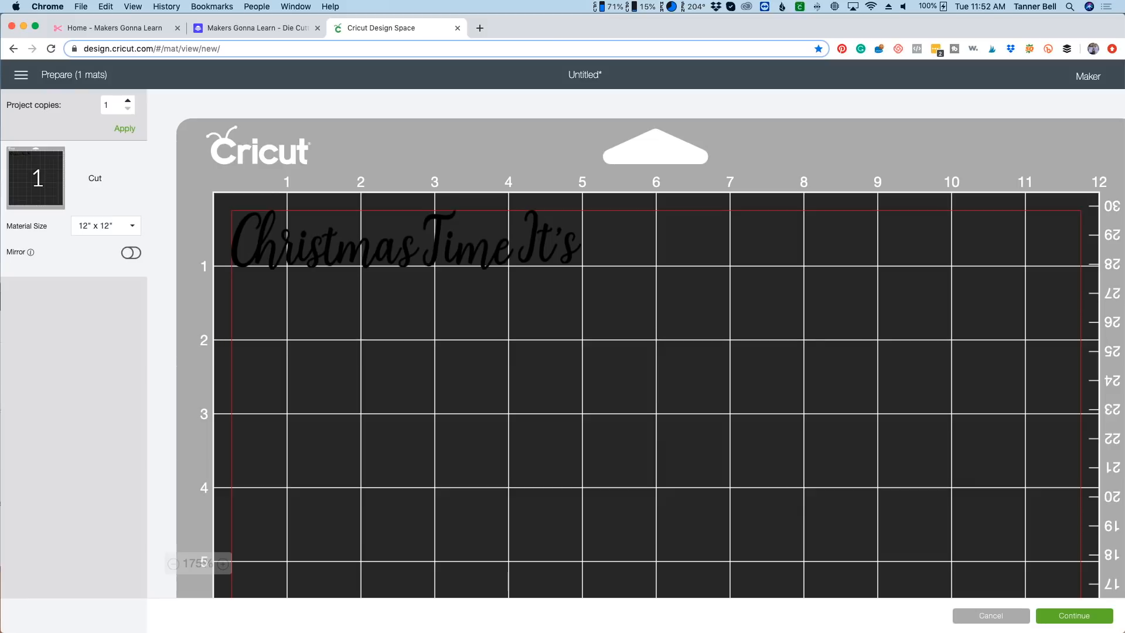
pyautogui.click(550, 238)
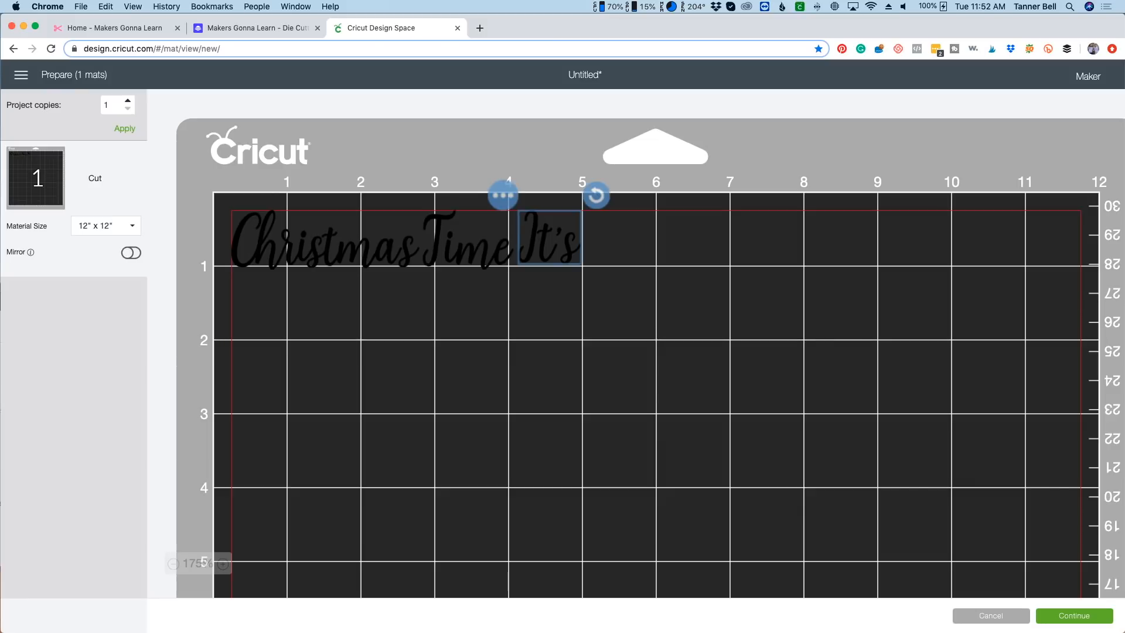
pyautogui.moveTo(550, 238); pyautogui.dragTo(1050, 238)
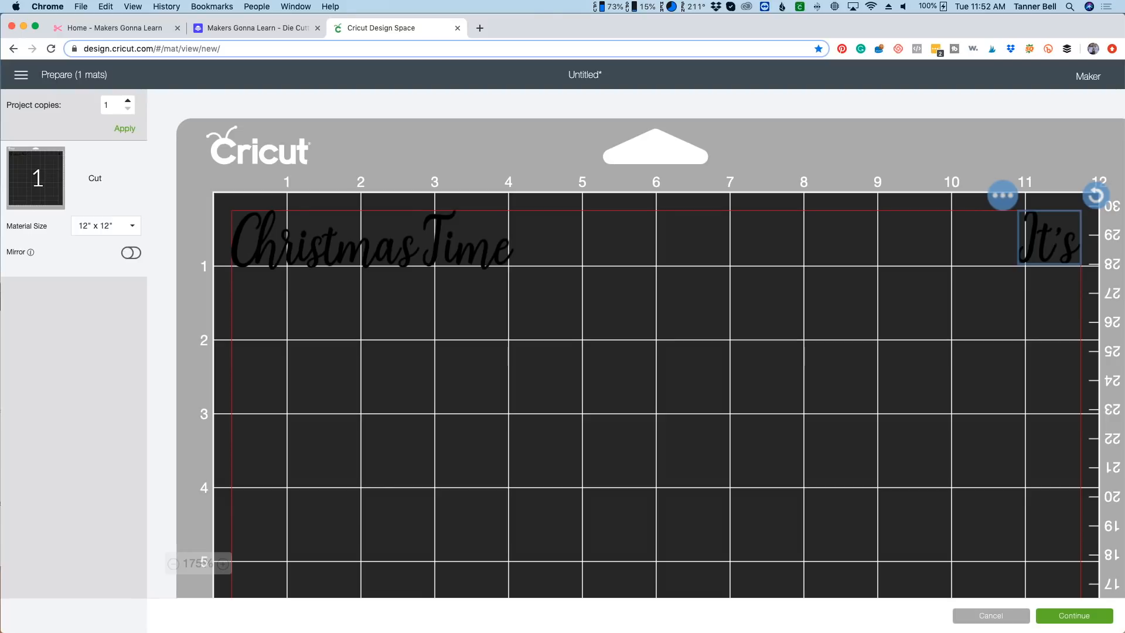
# Shift "Time" slightly right, away from "Christmas", on the mat preview, and cancel back to the canvas.
pyautogui.click(467, 237)
pyautogui.moveTo(467, 237); pyautogui.dragTo(490, 241)
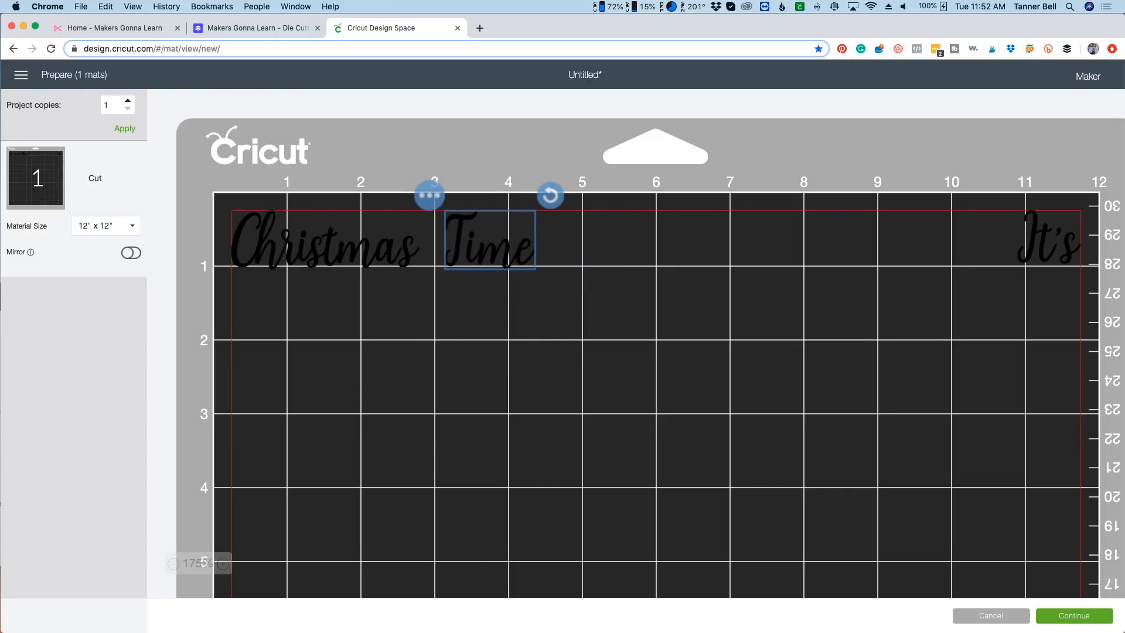
pyautogui.click(991, 615)
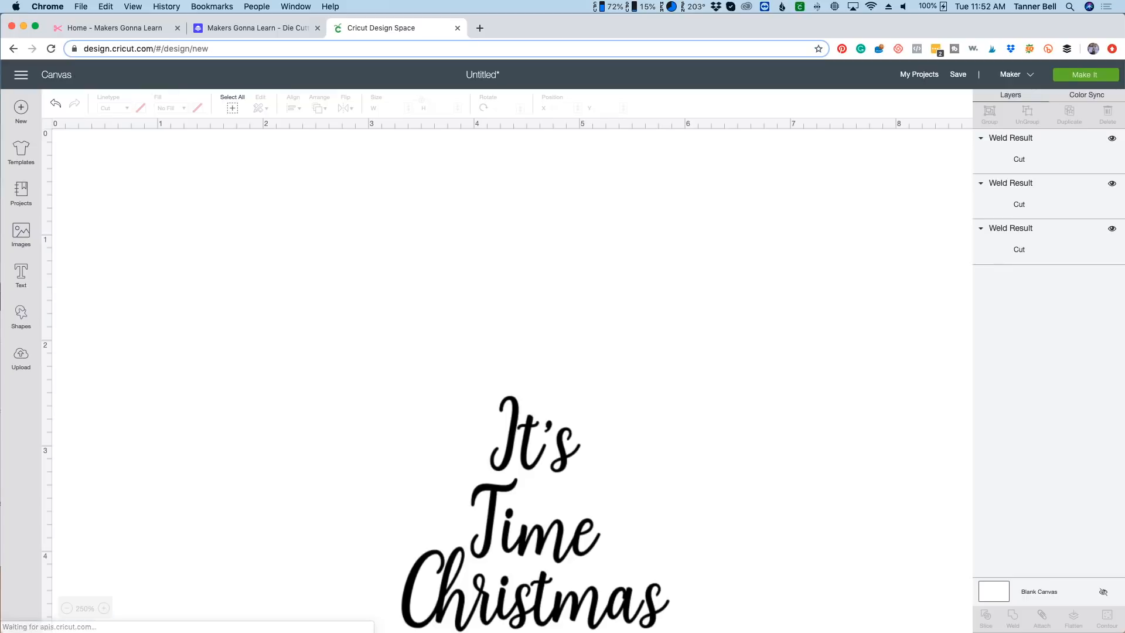
pyautogui.scroll(-3, 535, 381)
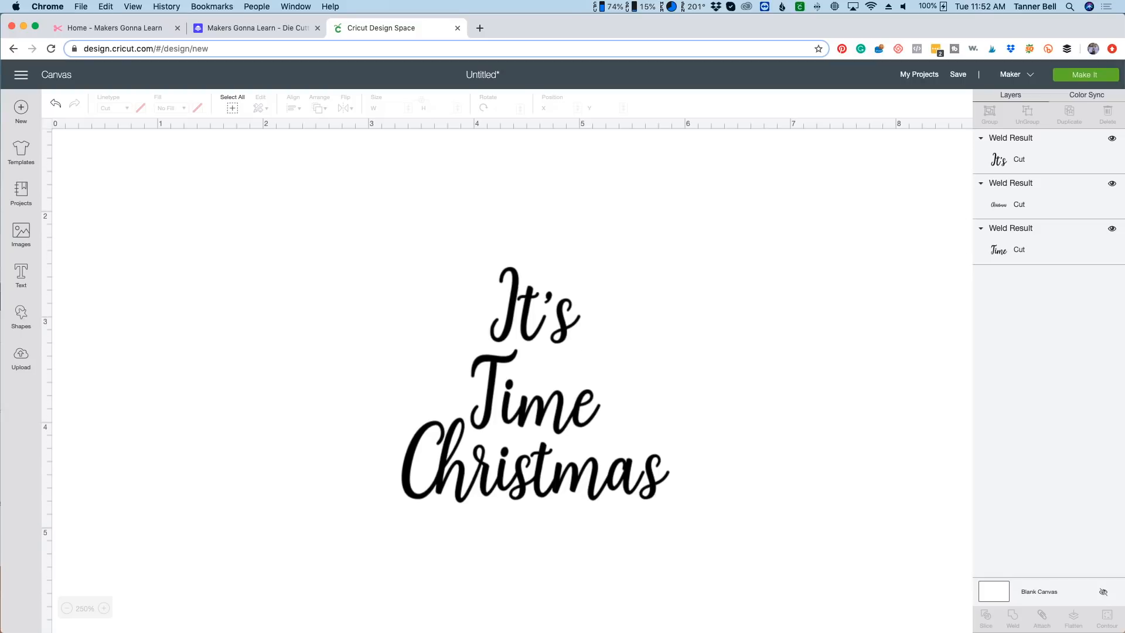
# Weld the lines "It's", "Time" and "Christmas" into a single shape.
pyautogui.moveTo(350, 195); pyautogui.dragTo(757, 594)
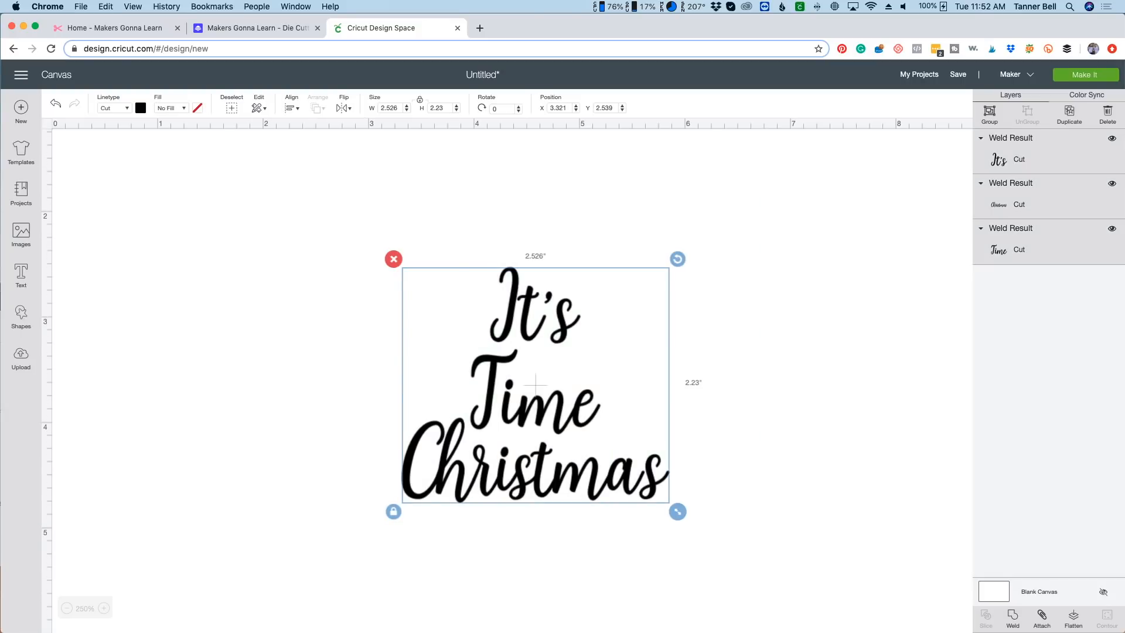
pyautogui.click(1013, 619)
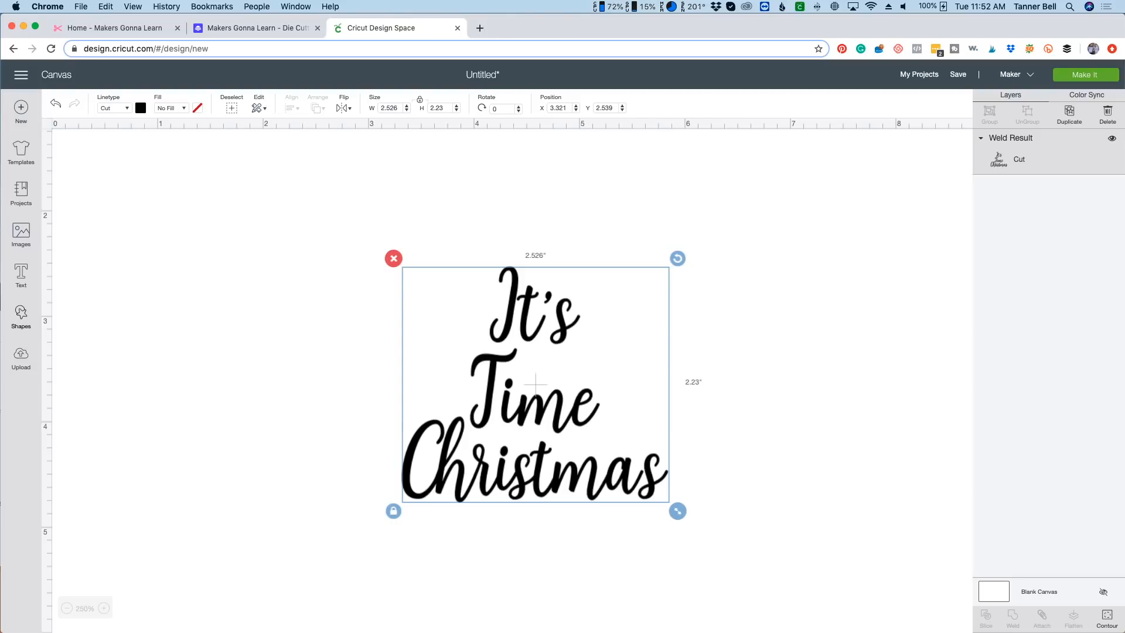
# Insert the previously uploaded "Let it snow" and "The Family" images onto the canvas.
pyautogui.click(22, 356)
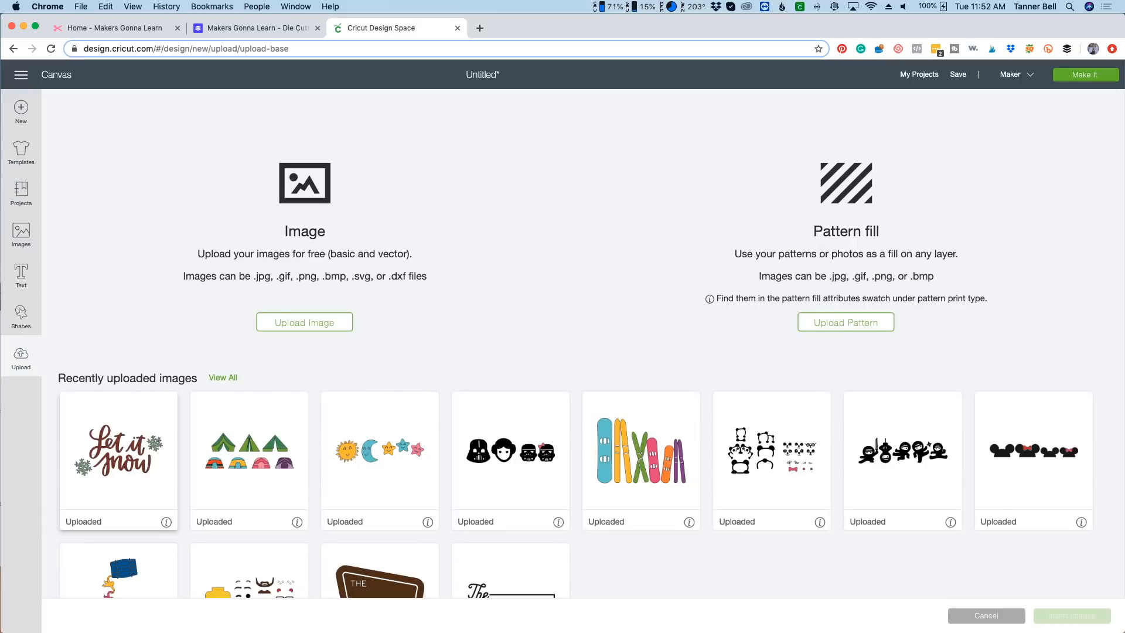
pyautogui.click(119, 451)
pyautogui.scroll(-2, 591, 360)
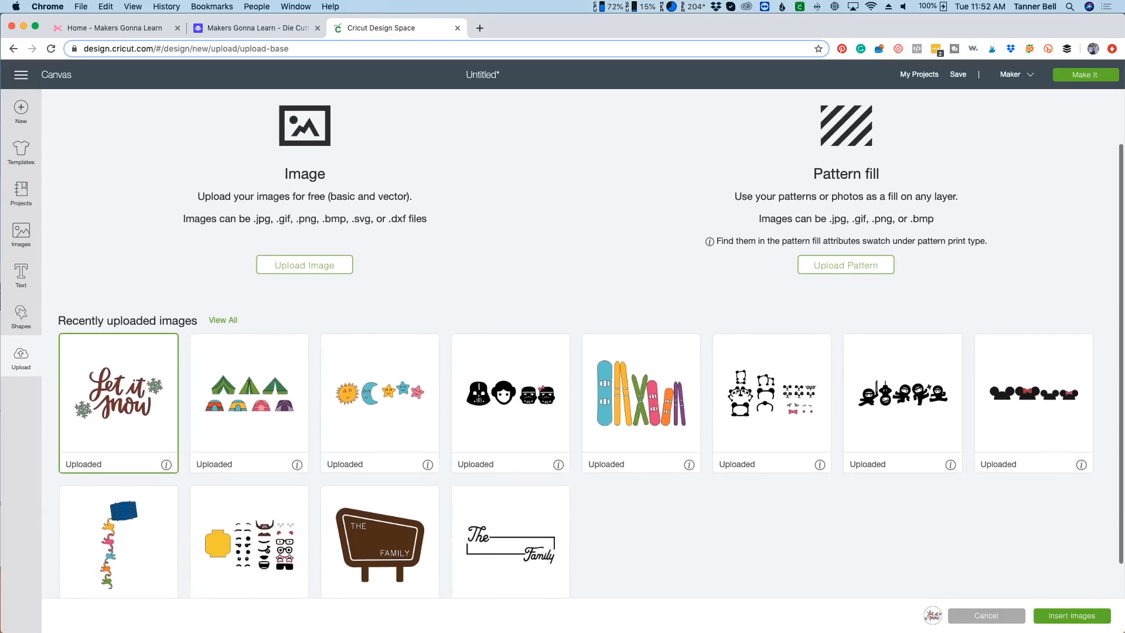
pyautogui.click(510, 539)
pyautogui.click(1072, 615)
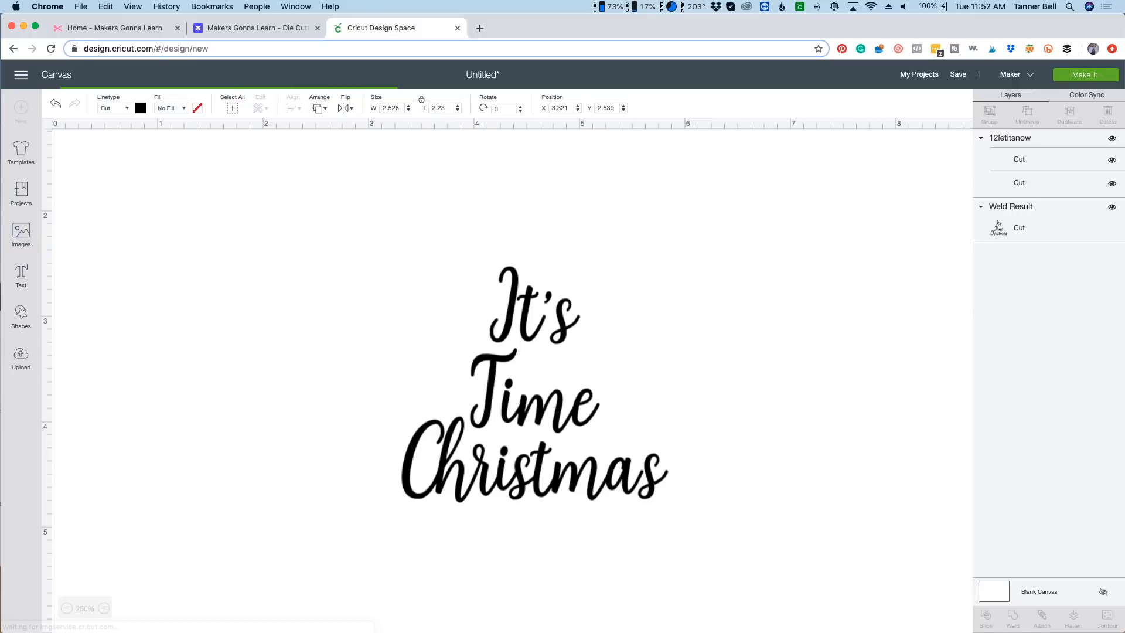
# Spread the three designs apart on the canvas, with the Christmas phrase at X 1.05, Y 1.622 and the "The Family" frame to its right.
pyautogui.scroll(5, 553, 246)
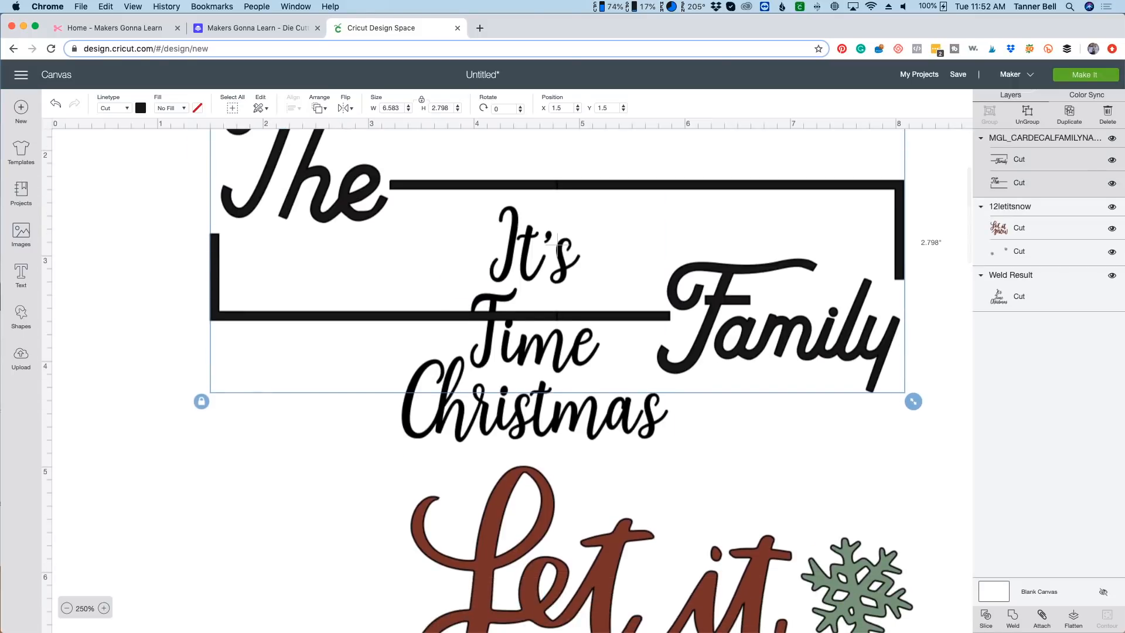
pyautogui.scroll(-1, 507, 318)
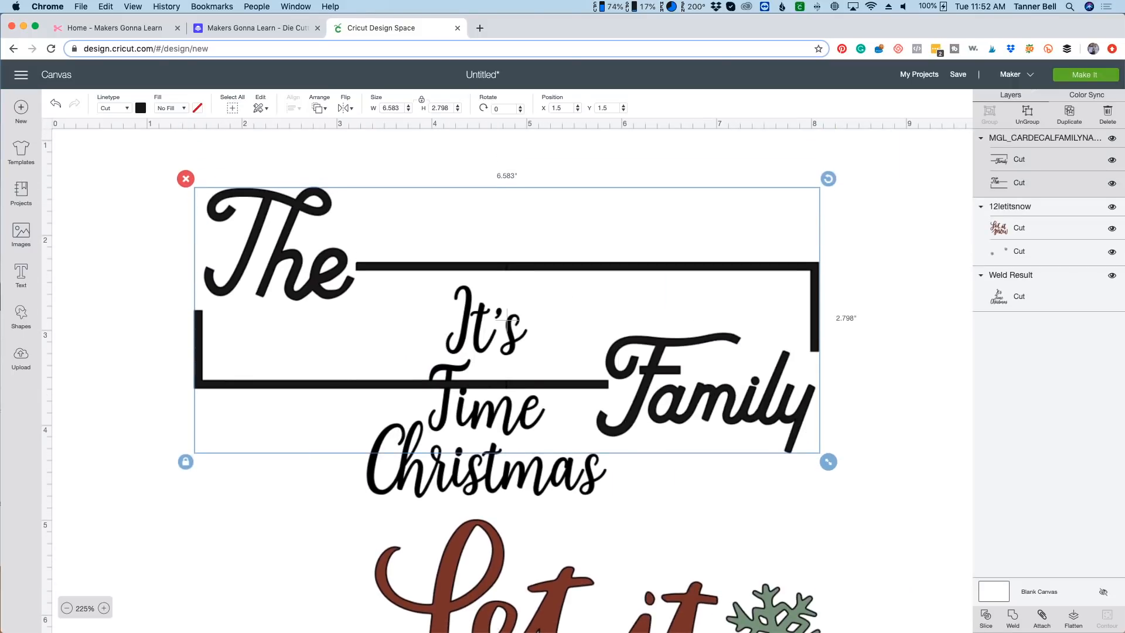
pyautogui.scroll(-1, 508, 319)
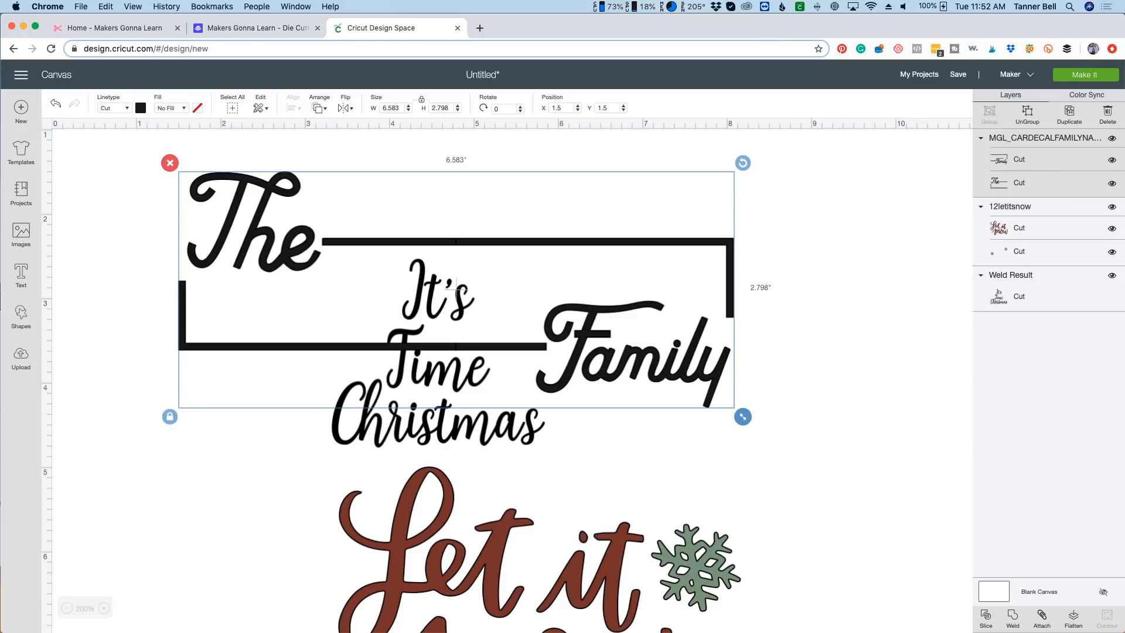
pyautogui.scroll(-1, 409, 259)
pyautogui.moveTo(420, 274); pyautogui.dragTo(724, 280)
pyautogui.moveTo(405, 337); pyautogui.dragTo(212, 259)
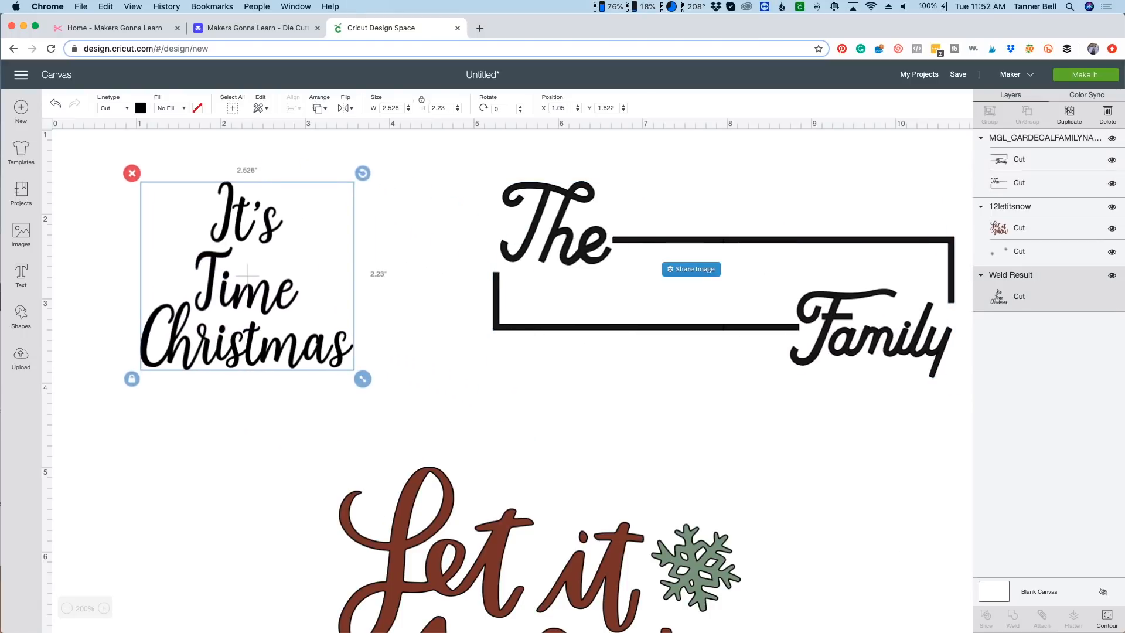
pyautogui.moveTo(662, 266); pyautogui.dragTo(678, 287)
pyautogui.moveTo(500, 607); pyautogui.dragTo(406, 556)
# In the mat preview, transfer the "Family" piece from mat 2 to mat 1 and place it in the upper-right corner of the cutting area.
pyautogui.click(1085, 74)
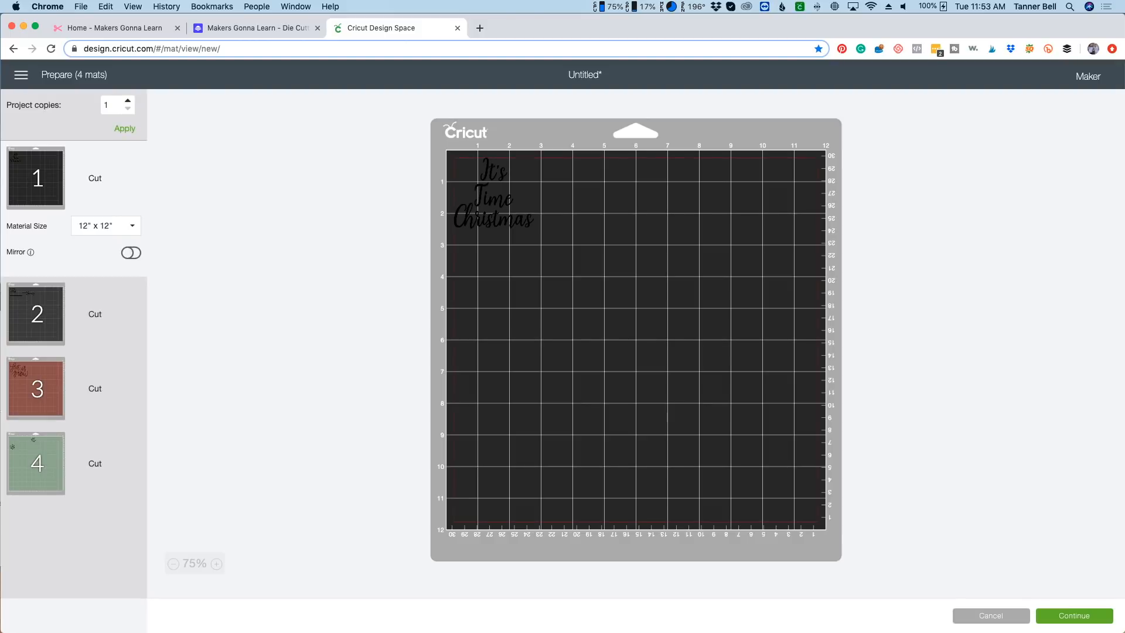
pyautogui.click(37, 314)
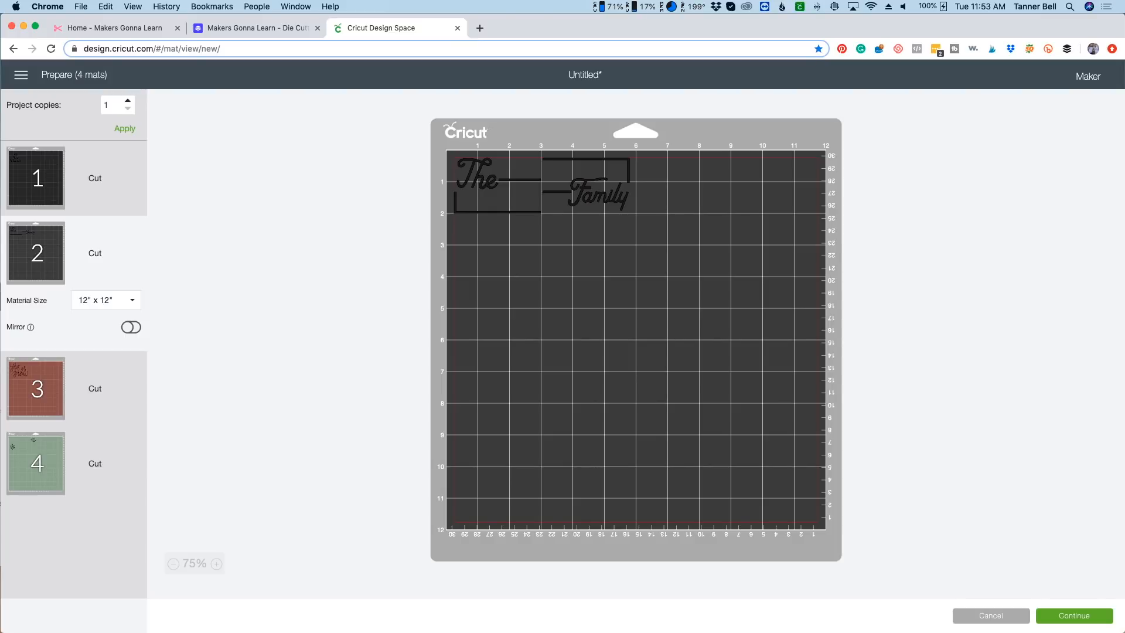
pyautogui.moveTo(595, 195); pyautogui.dragTo(593, 216)
pyautogui.click(535, 171)
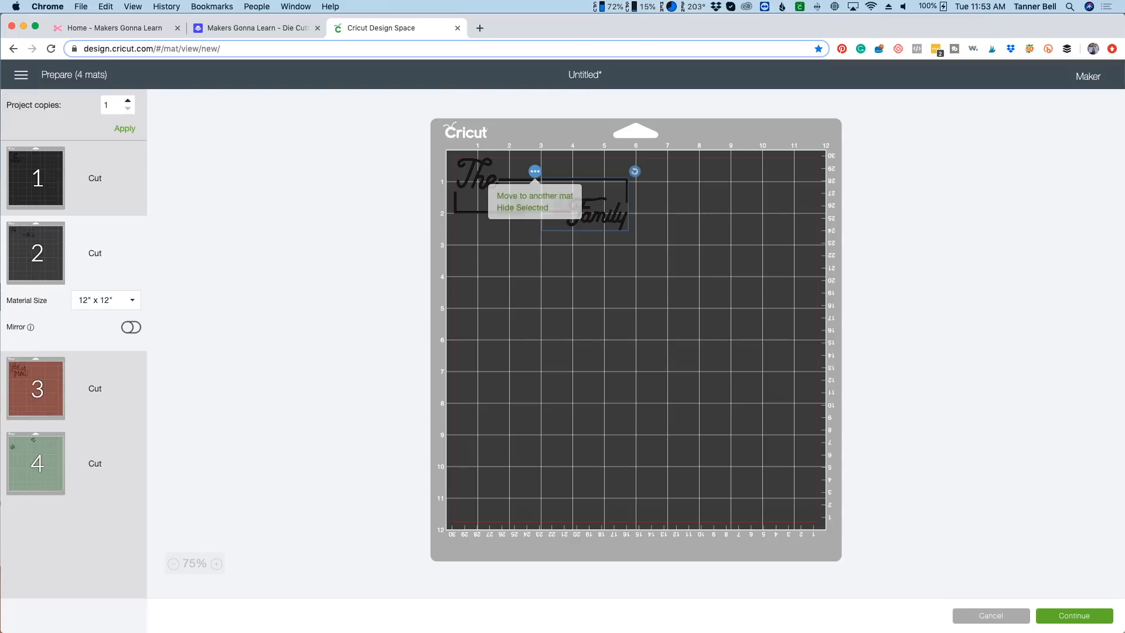
pyautogui.click(535, 196)
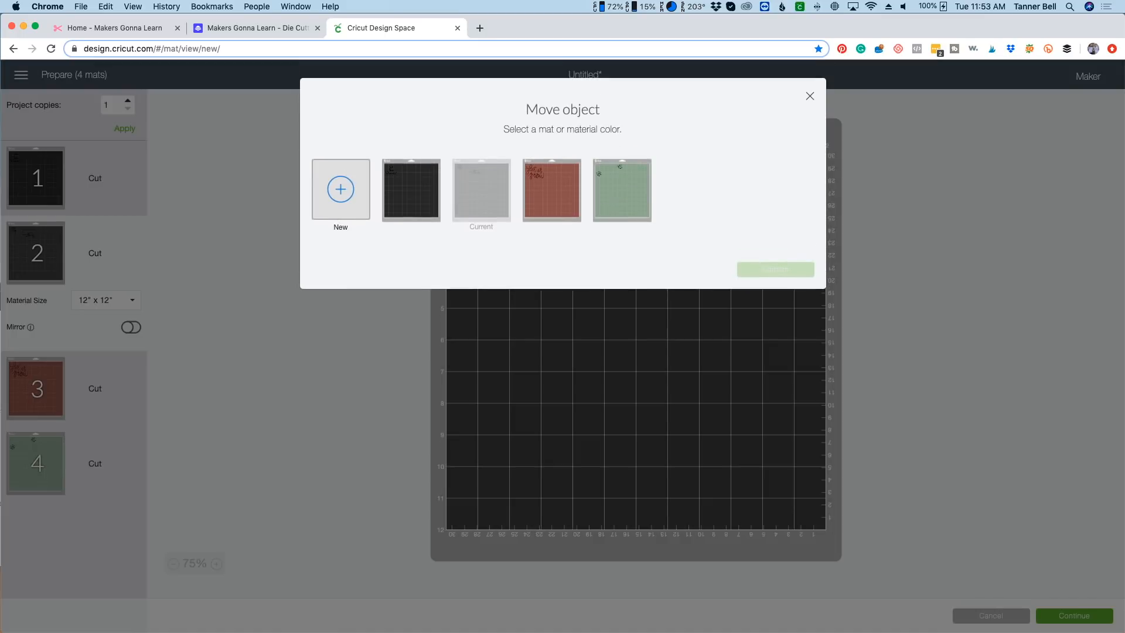
pyautogui.click(411, 190)
pyautogui.click(776, 270)
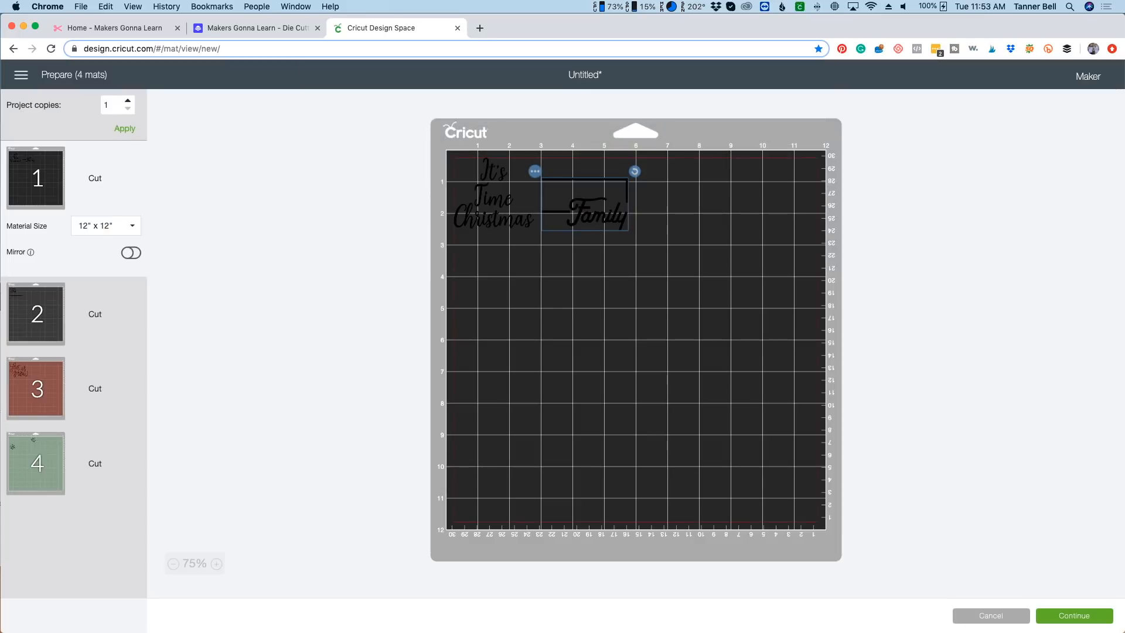
pyautogui.moveTo(585, 204); pyautogui.dragTo(774, 184)
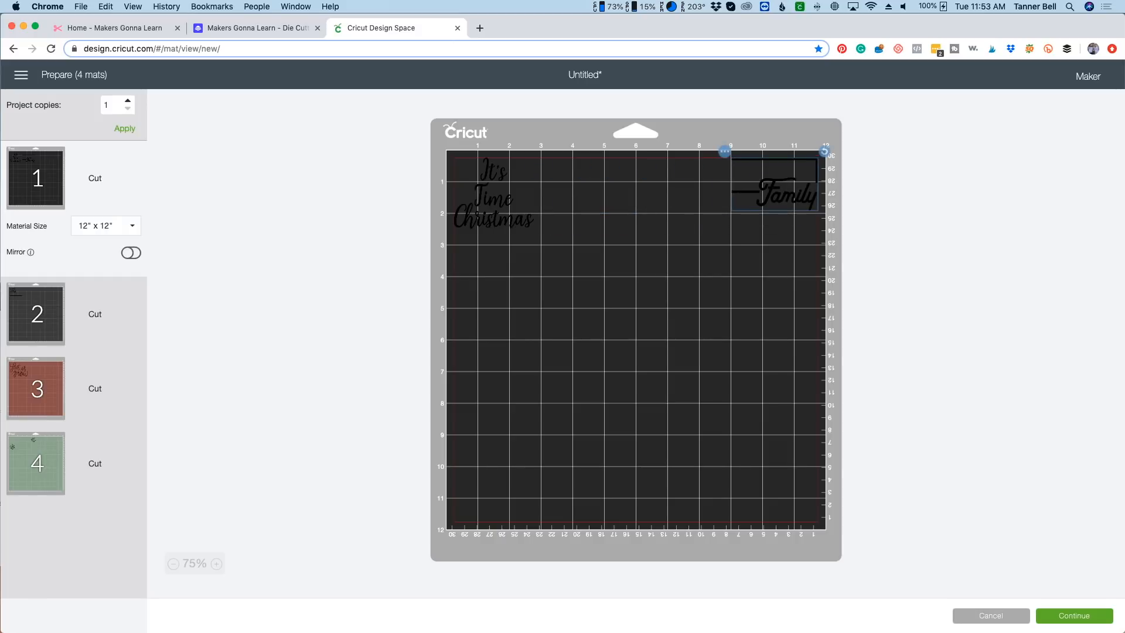
# Transfer the "The" piece from mat 2 to mat 1 as well.
pyautogui.click(36, 314)
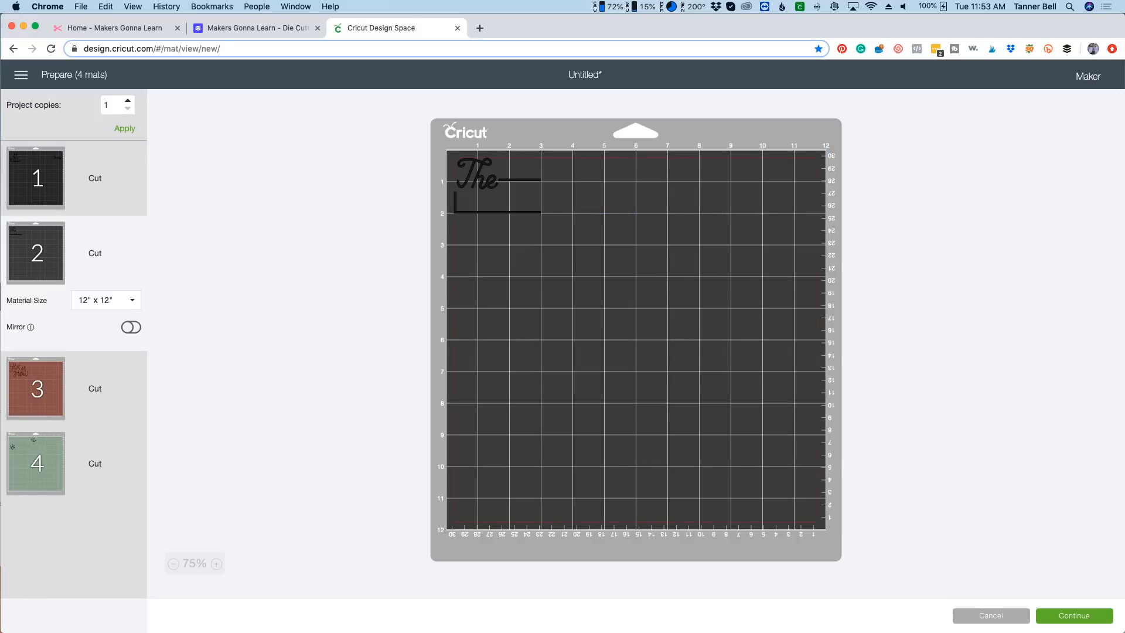
pyautogui.click(472, 176)
pyautogui.click(448, 151)
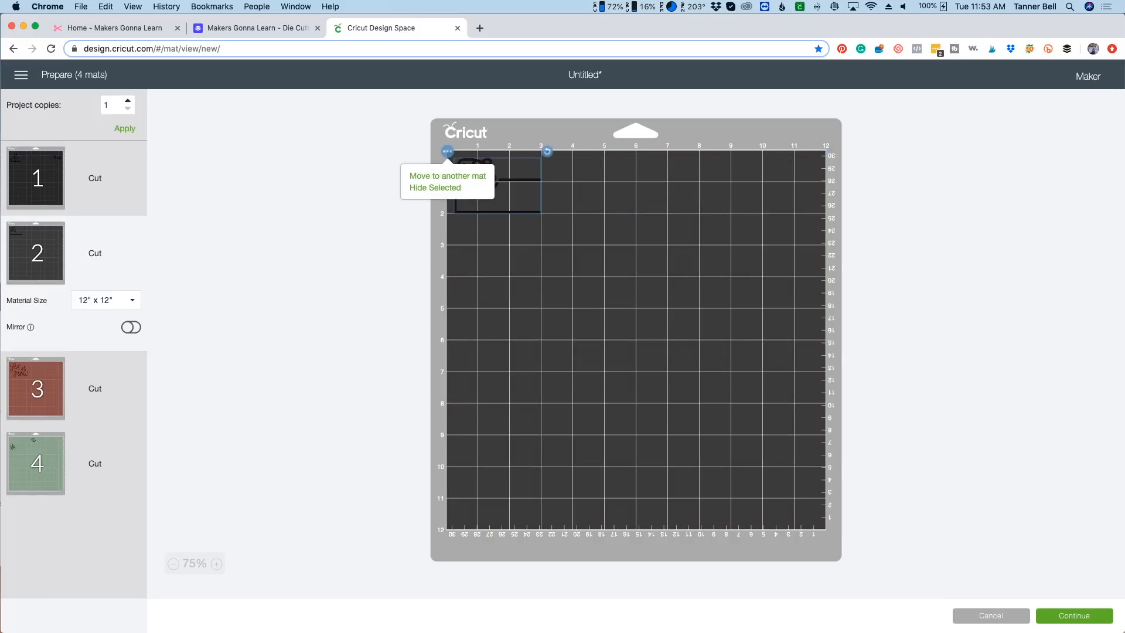
pyautogui.click(447, 176)
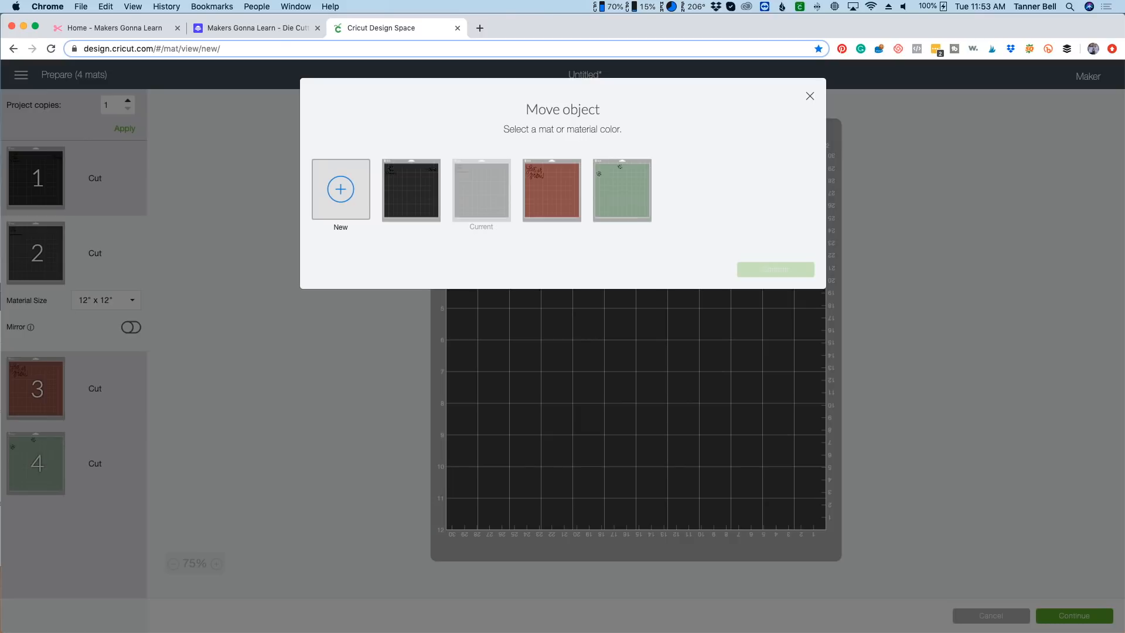
pyautogui.click(411, 190)
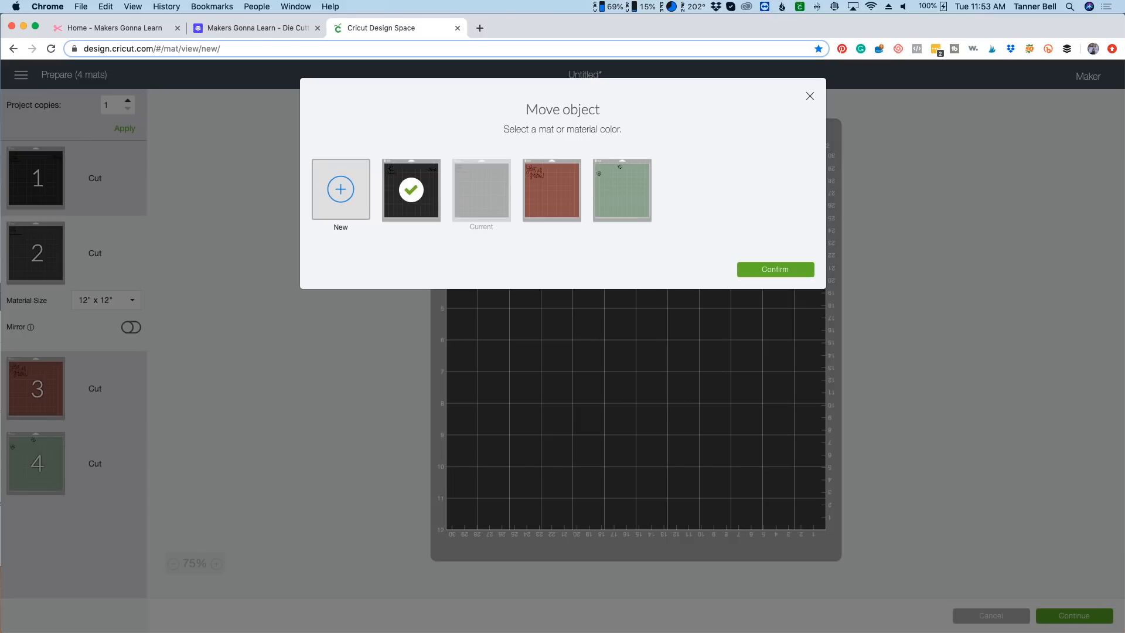
pyautogui.click(776, 270)
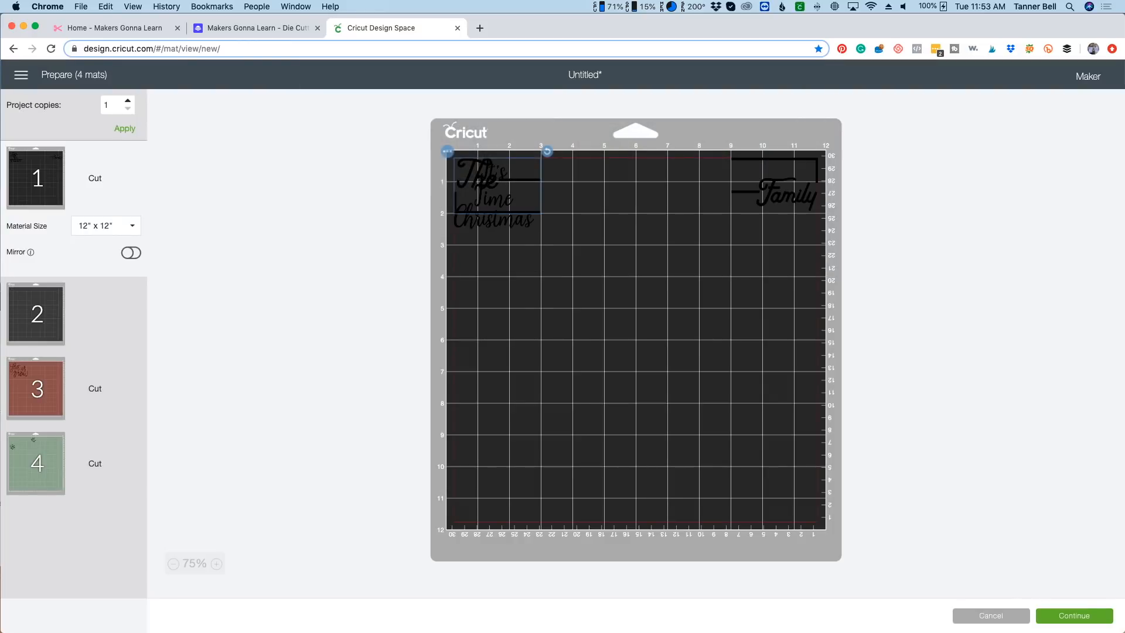
# On mat 1, join "The" to the left of "Family" and place the Christmas phrase in the upper-left corner.
pyautogui.moveTo(496, 217); pyautogui.dragTo(563, 221)
pyautogui.moveTo(483, 181); pyautogui.dragTo(683, 193)
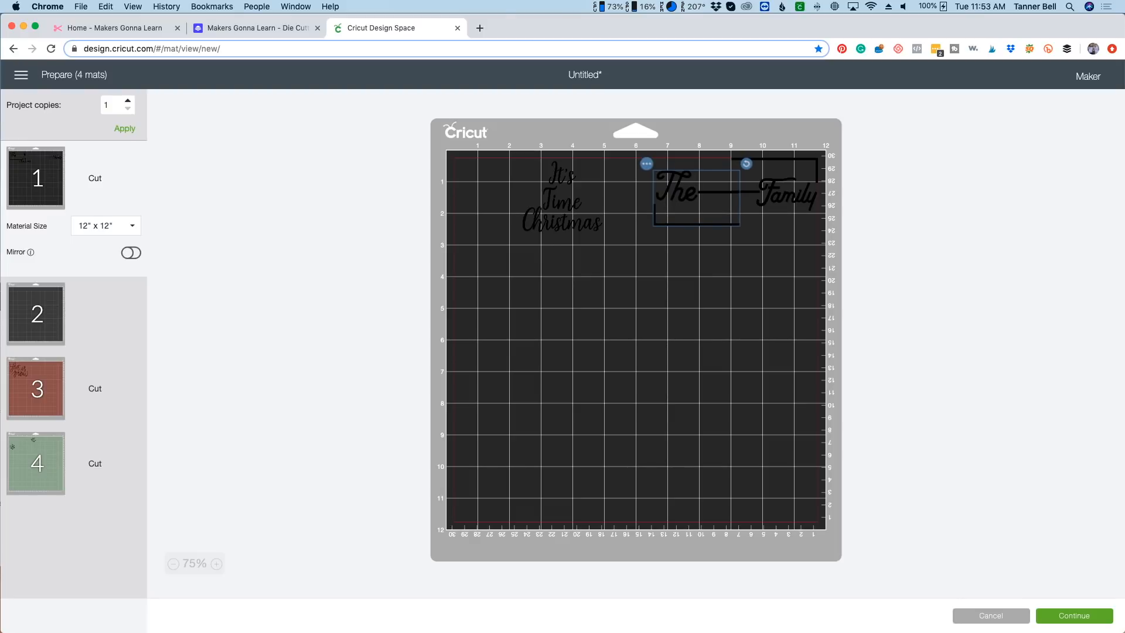
pyautogui.moveTo(562, 207); pyautogui.dragTo(494, 203)
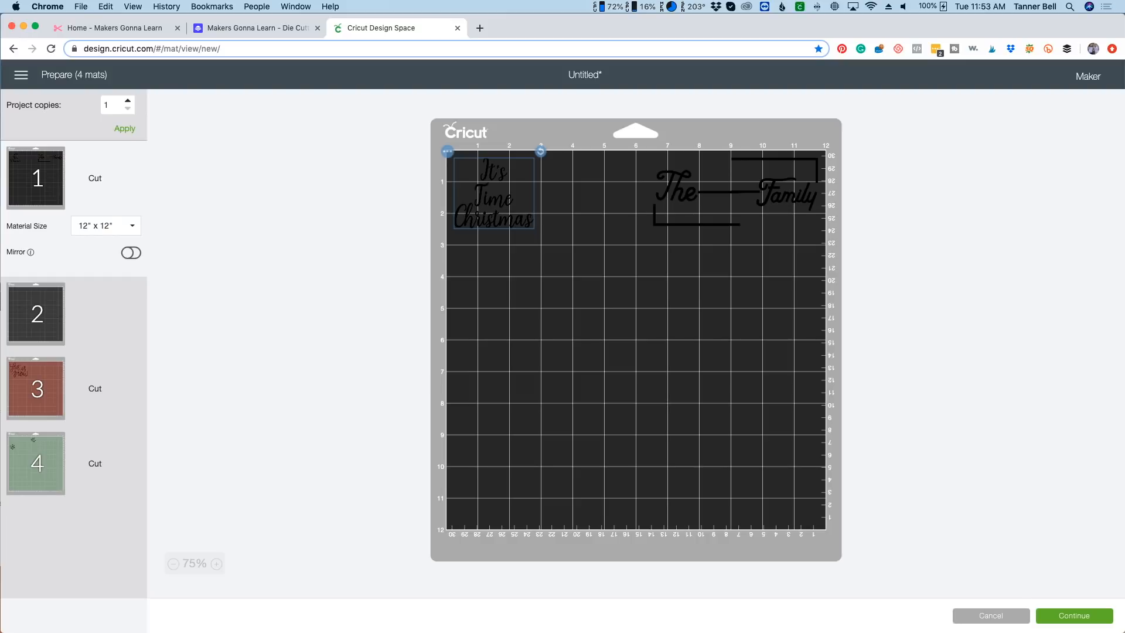
# Continue to the material settings, mark Medium Cardstock – 80 lb (216 gsm) as a favorite, and check the favorite materials.
pyautogui.click(1074, 616)
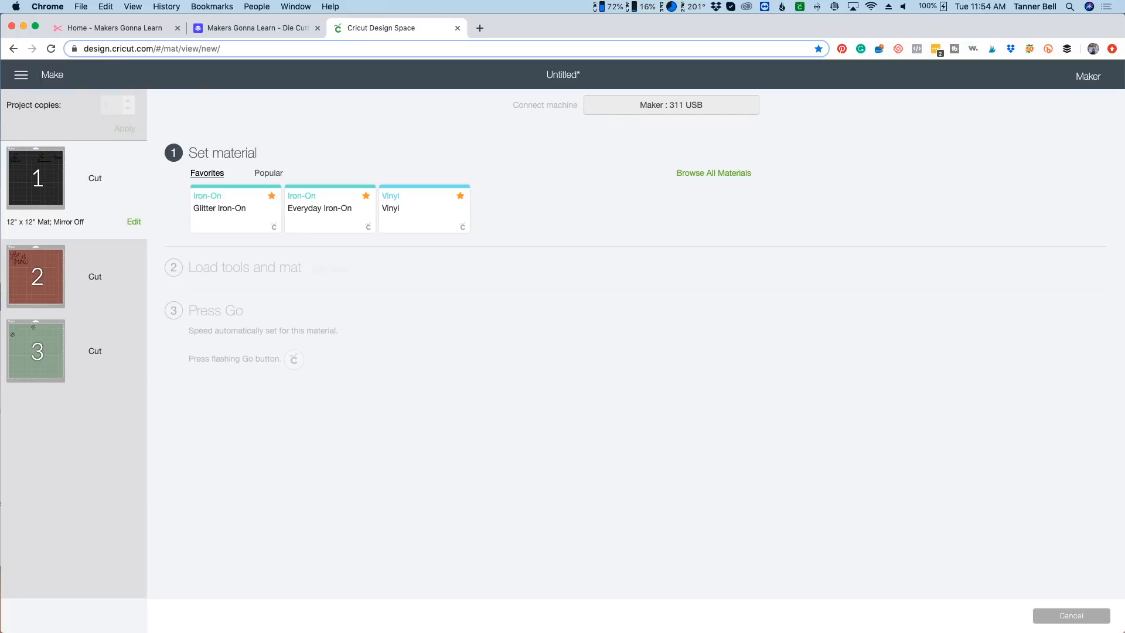
pyautogui.click(269, 174)
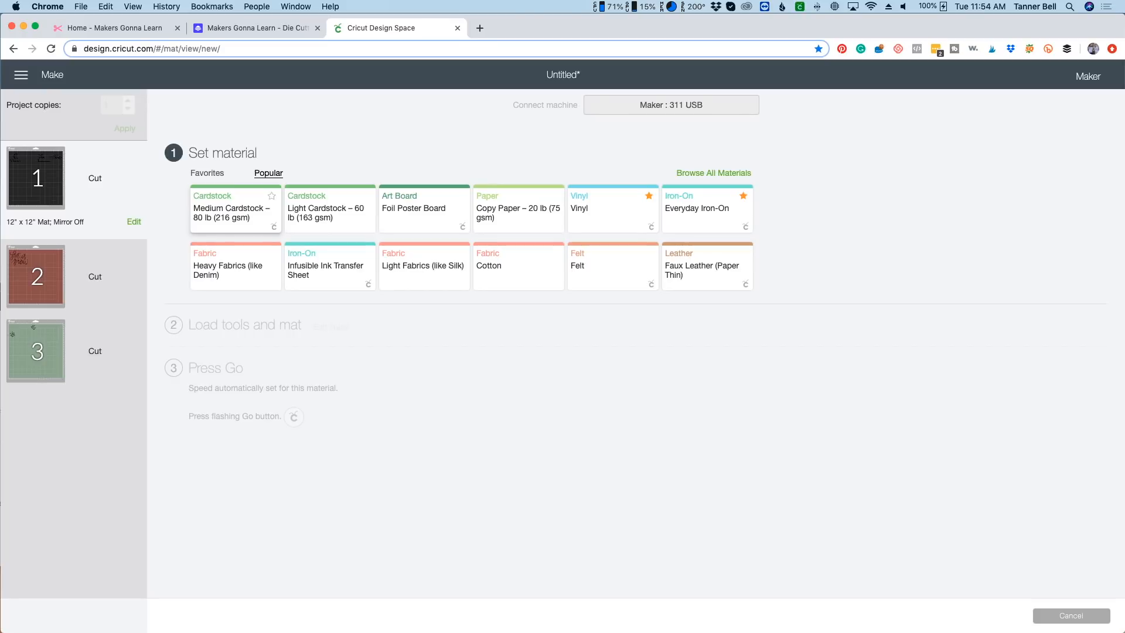
pyautogui.click(272, 196)
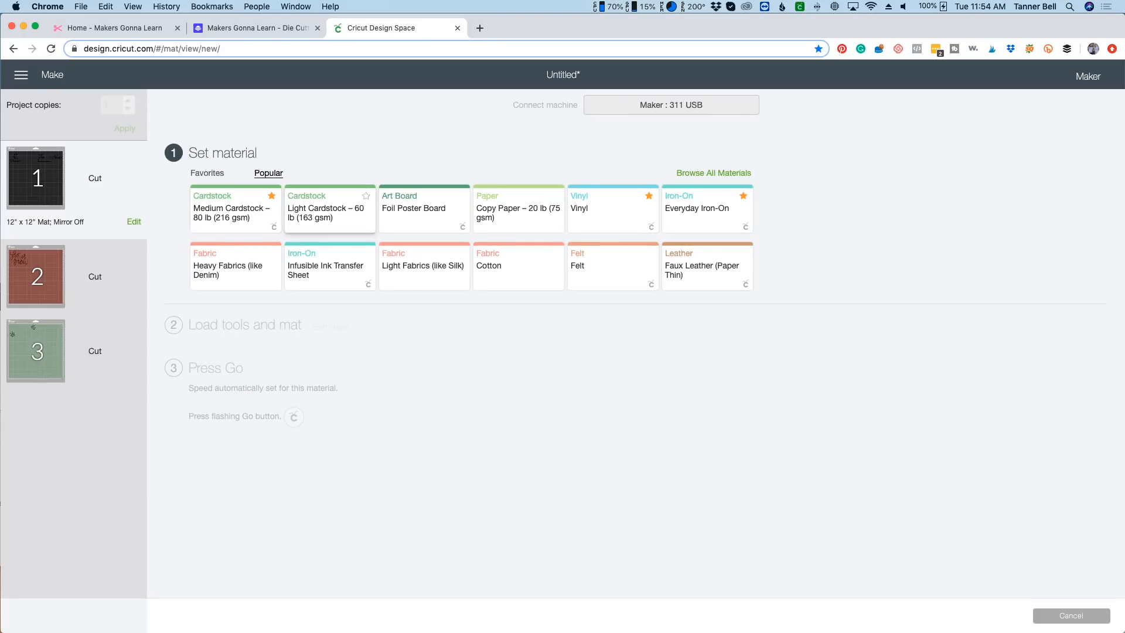
pyautogui.click(207, 173)
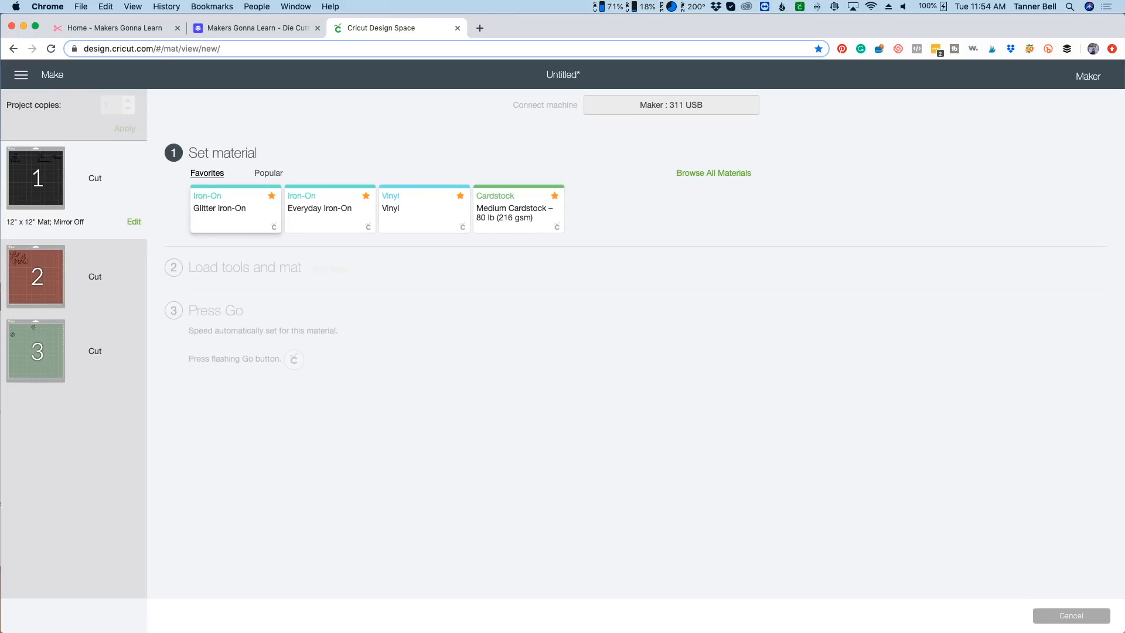
pyautogui.click(268, 173)
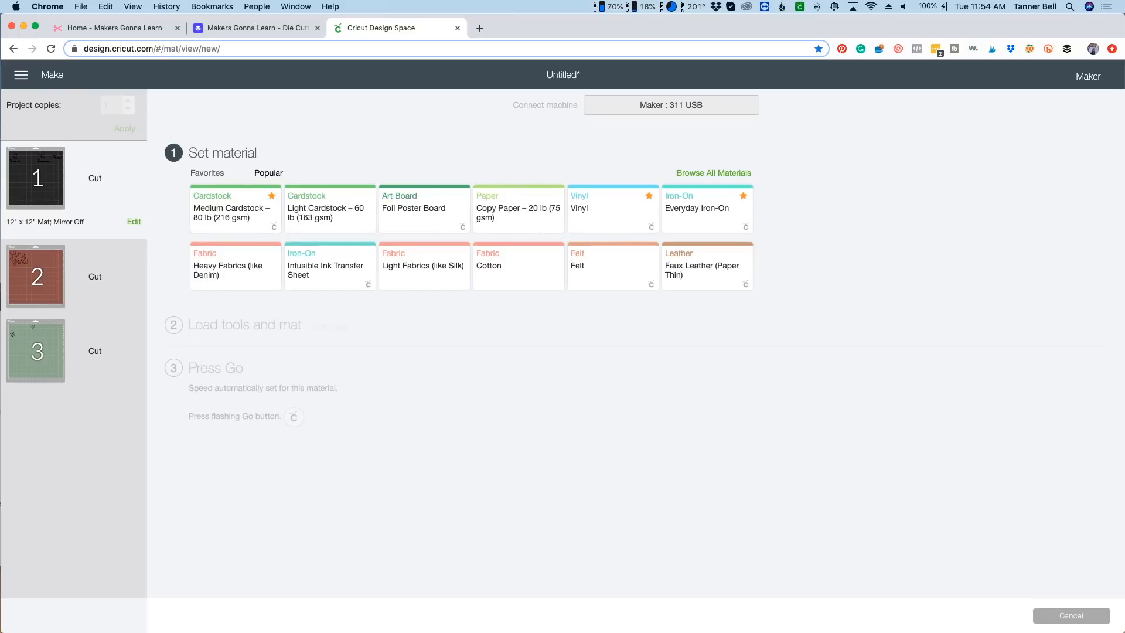
# Look through the complete materials list, from Art Board to Fabric, and close it without choosing a material.
pyautogui.click(713, 173)
pyautogui.scroll(-8, 644, 271)
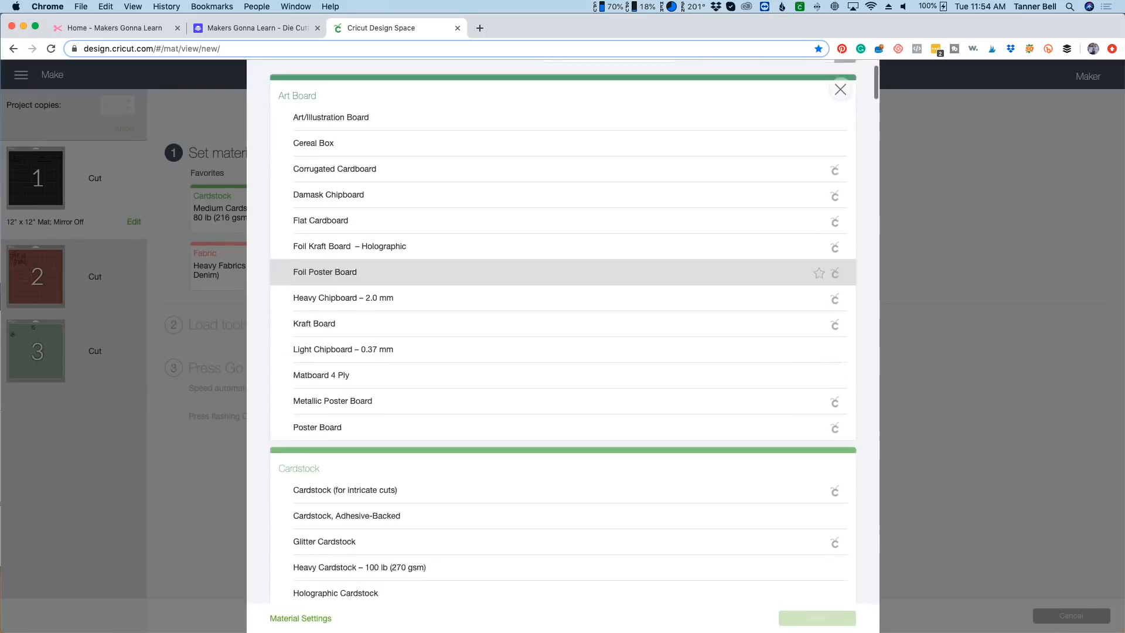
pyautogui.scroll(-3, 644, 293)
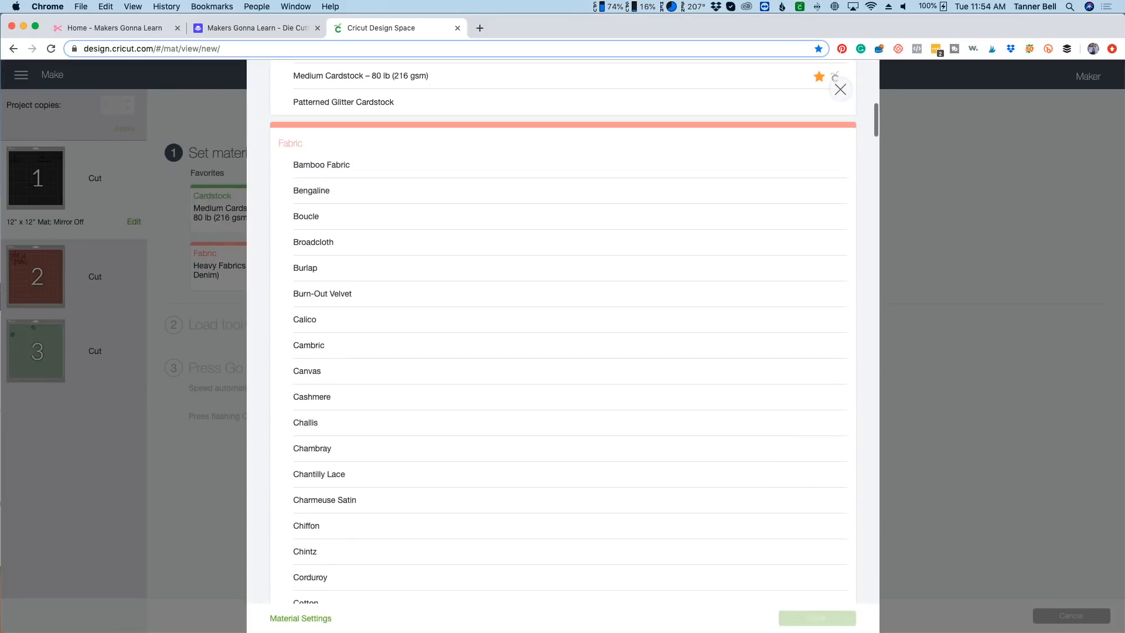
pyautogui.click(841, 89)
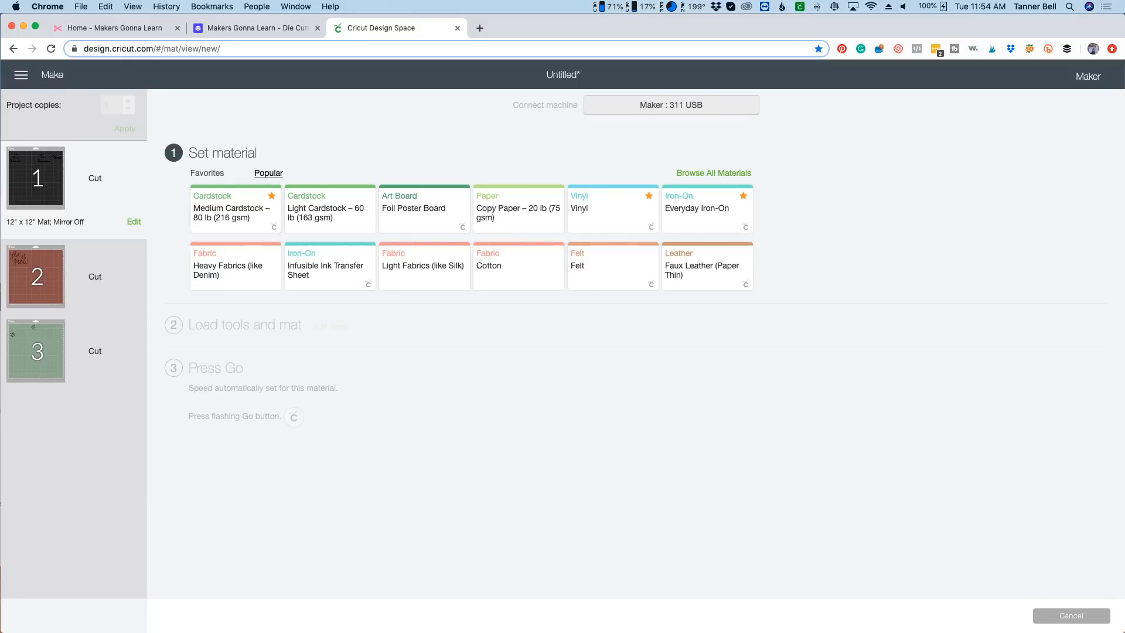
# Set mat 1's material to Vinyl with the More option, and cancel the cut back to the mat preview.
pyautogui.click(613, 210)
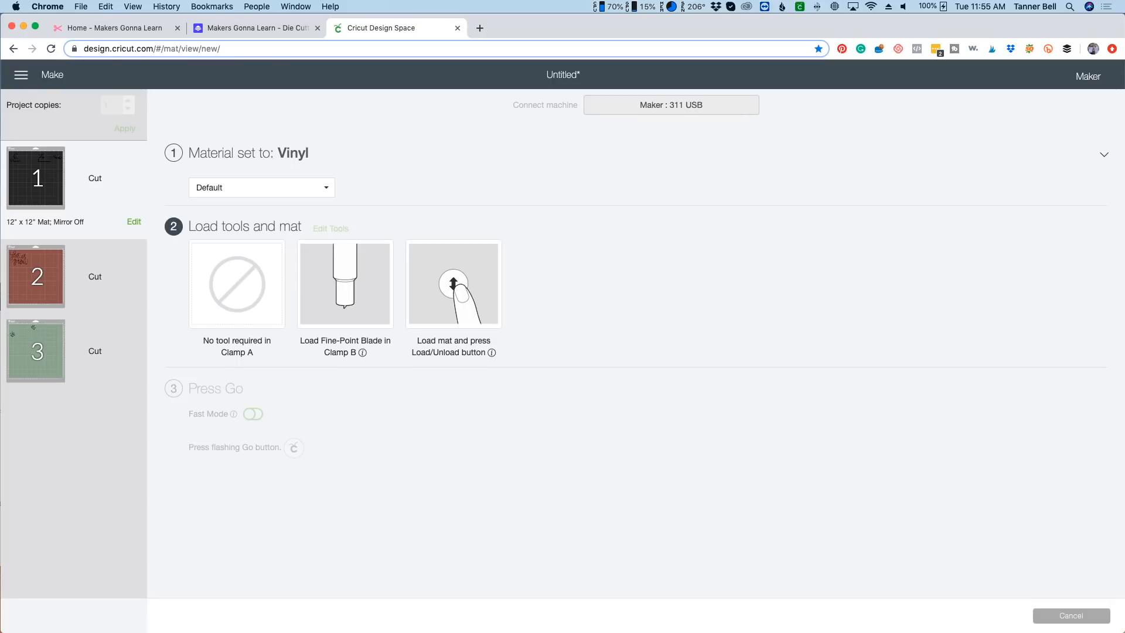
pyautogui.click(261, 188)
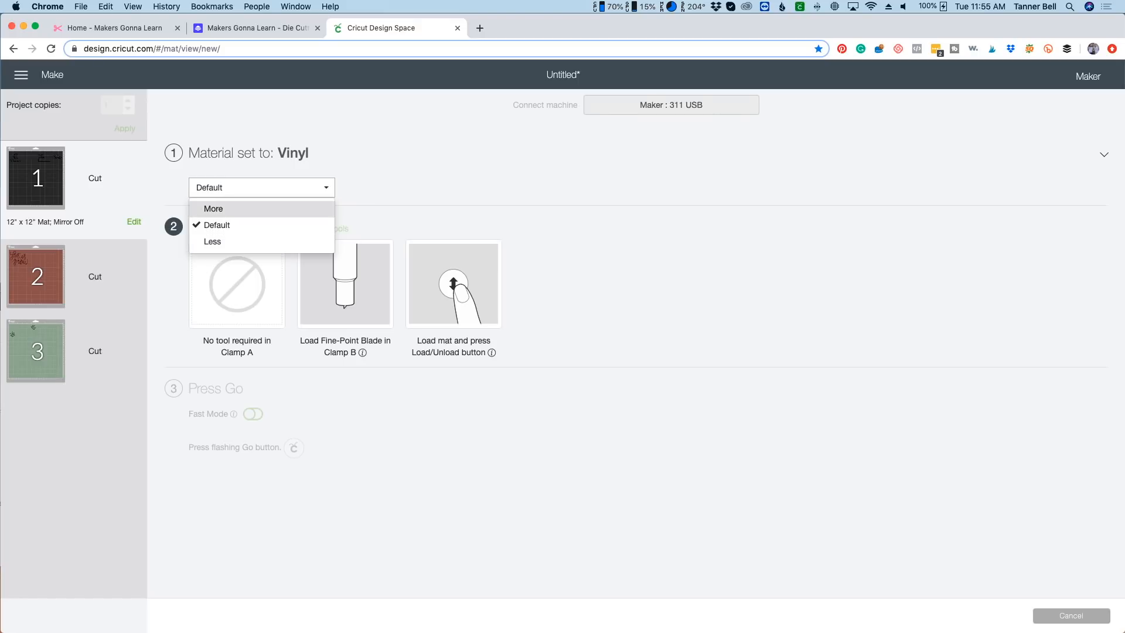
pyautogui.click(262, 209)
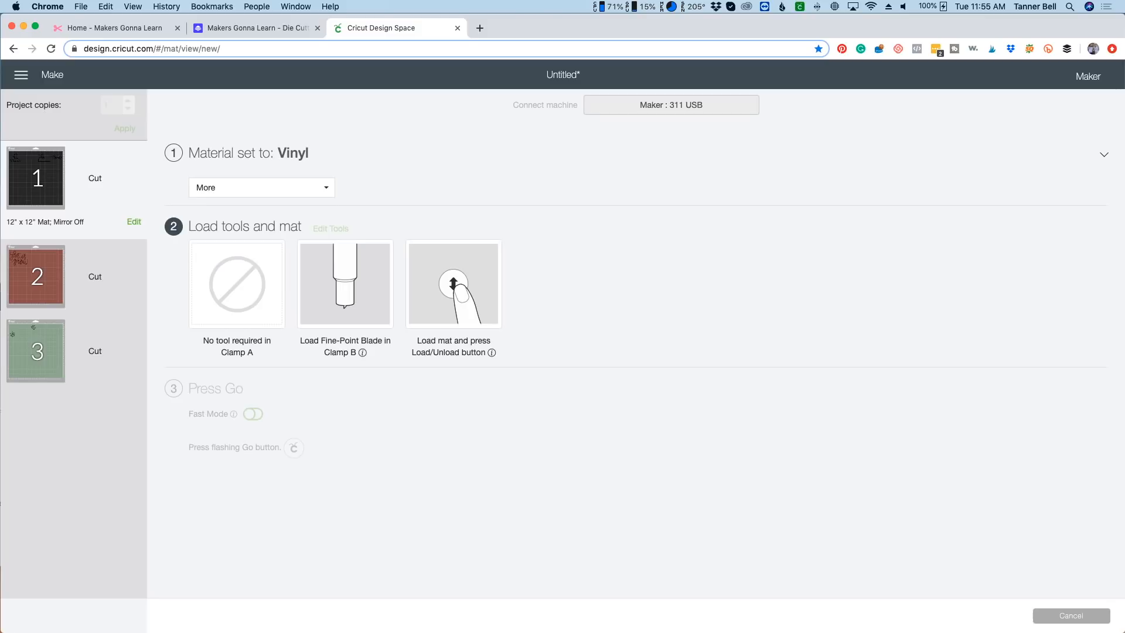
pyautogui.click(1071, 616)
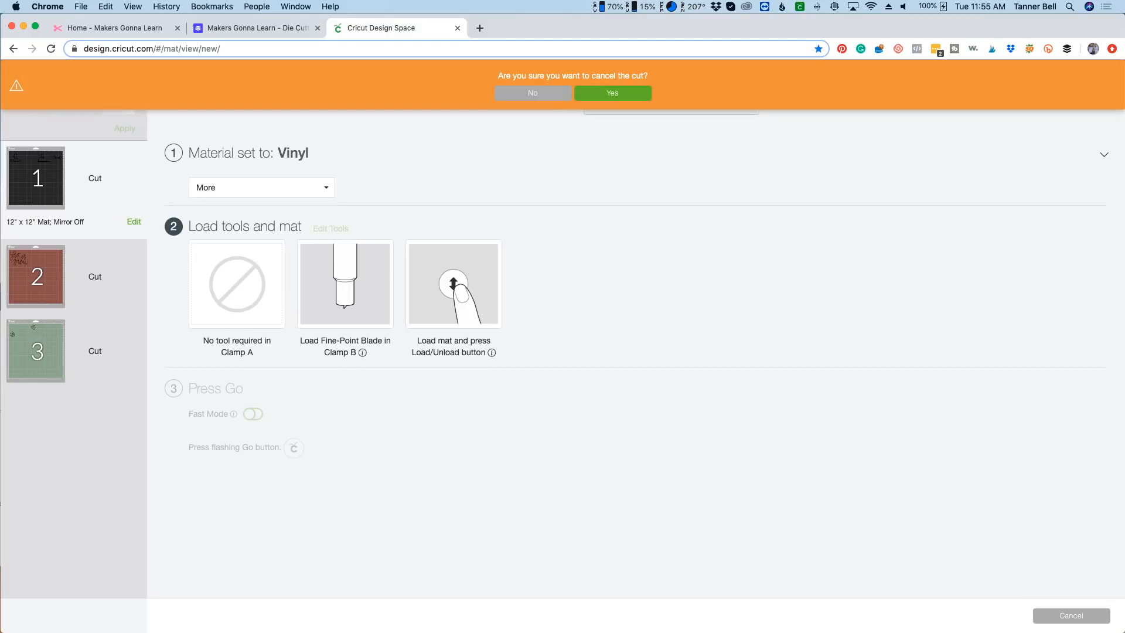
pyautogui.click(612, 93)
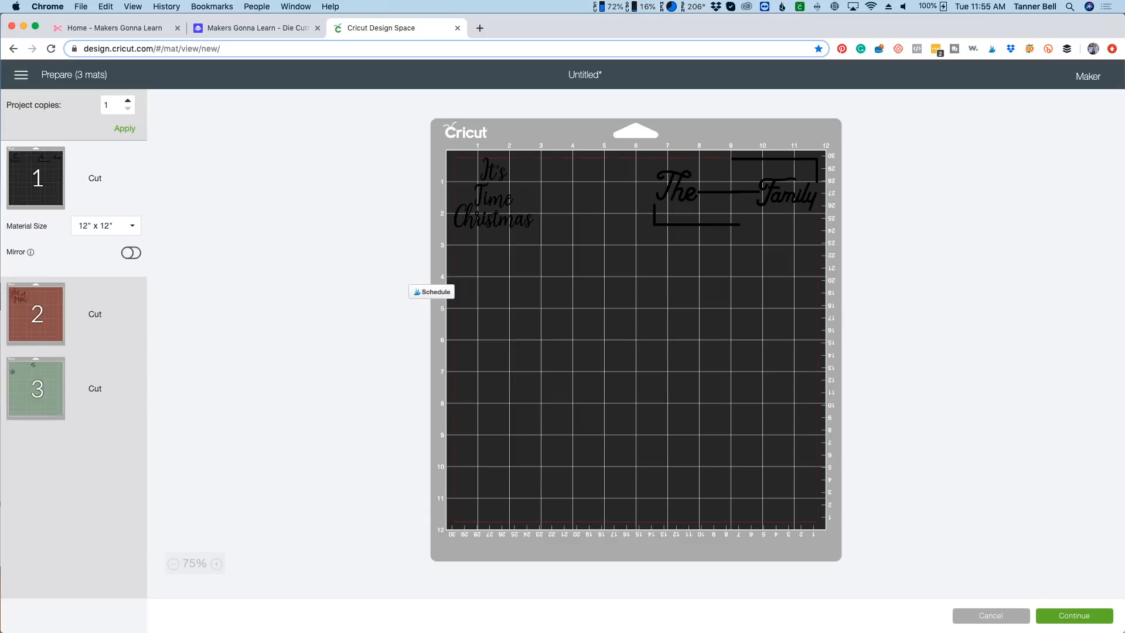
# Return from the mat preview to the canvas and delete all the designs on it.
pyautogui.click(991, 616)
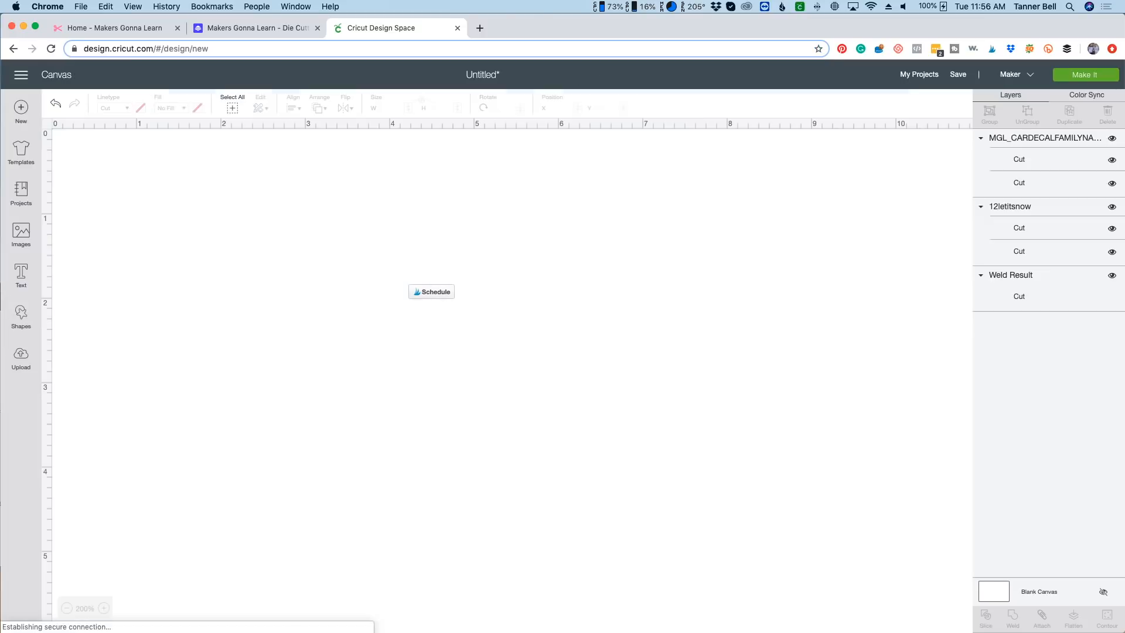
pyautogui.scroll(-3, 476, 381)
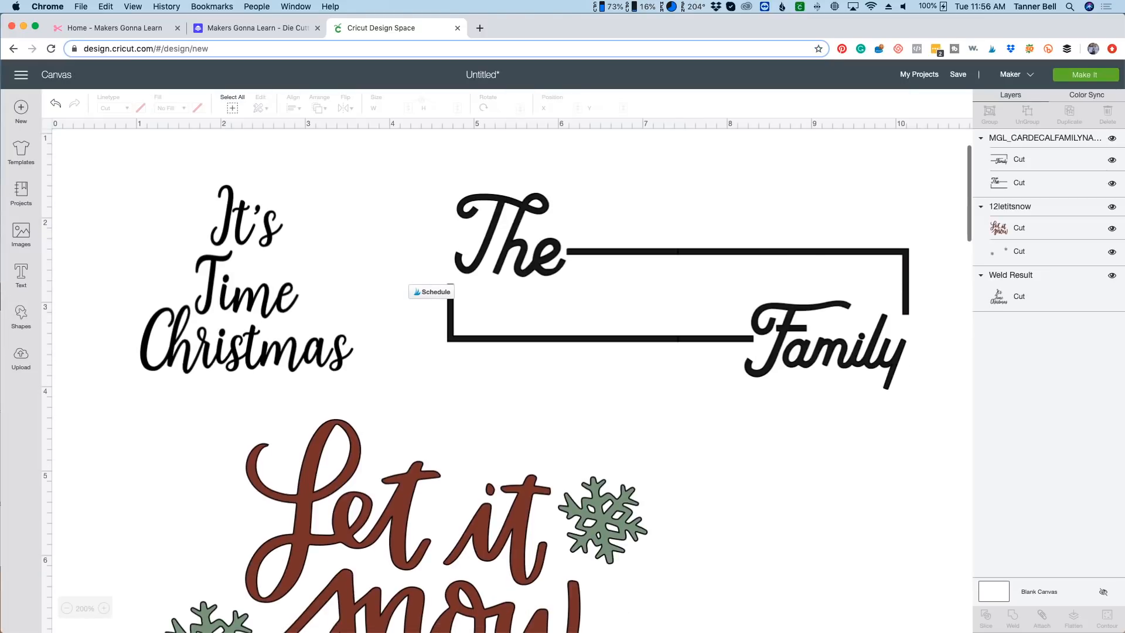
pyautogui.moveTo(195, 157); pyautogui.dragTo(708, 575)
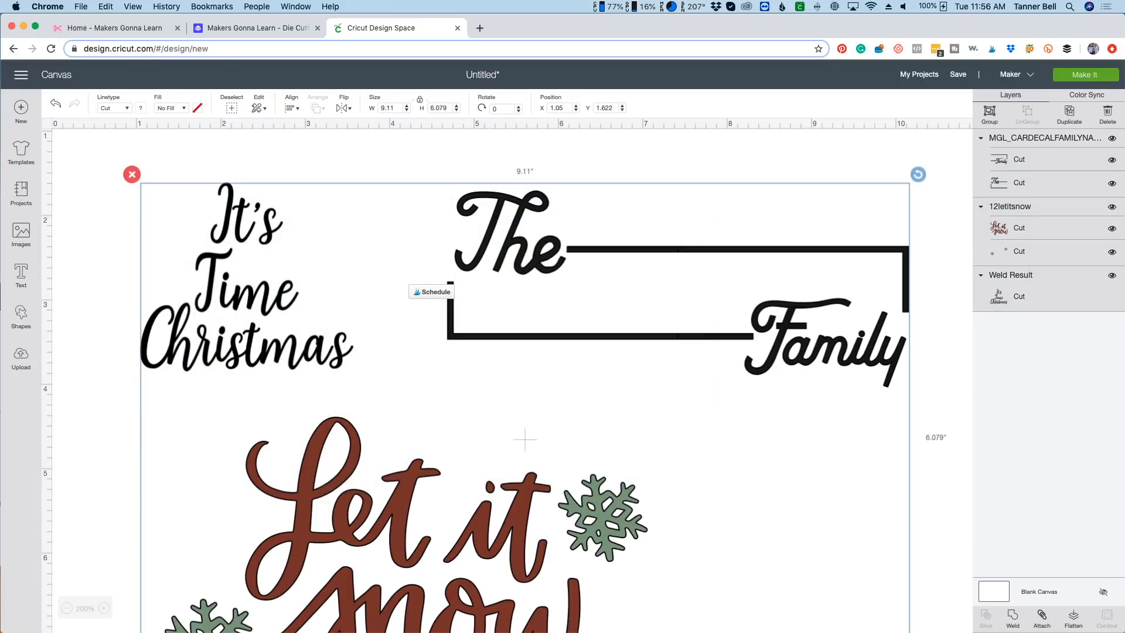
pyautogui.press('Delete')
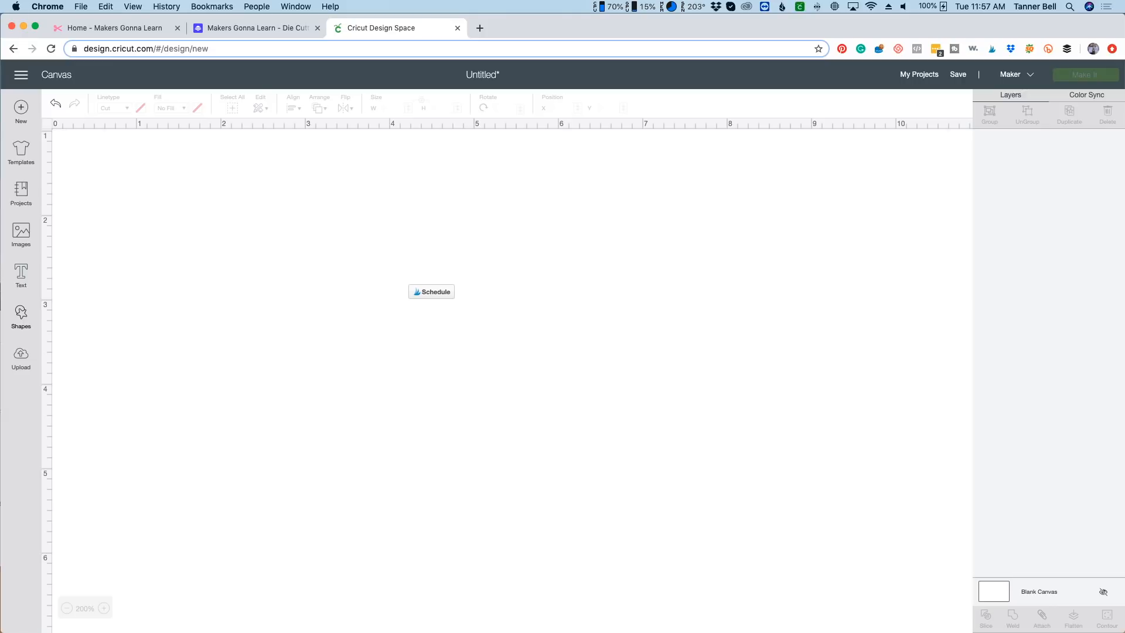
# Add a hexagon to the empty canvas and enlarge it proportionally to about 3.684 × 3.189 in.
pyautogui.click(21, 315)
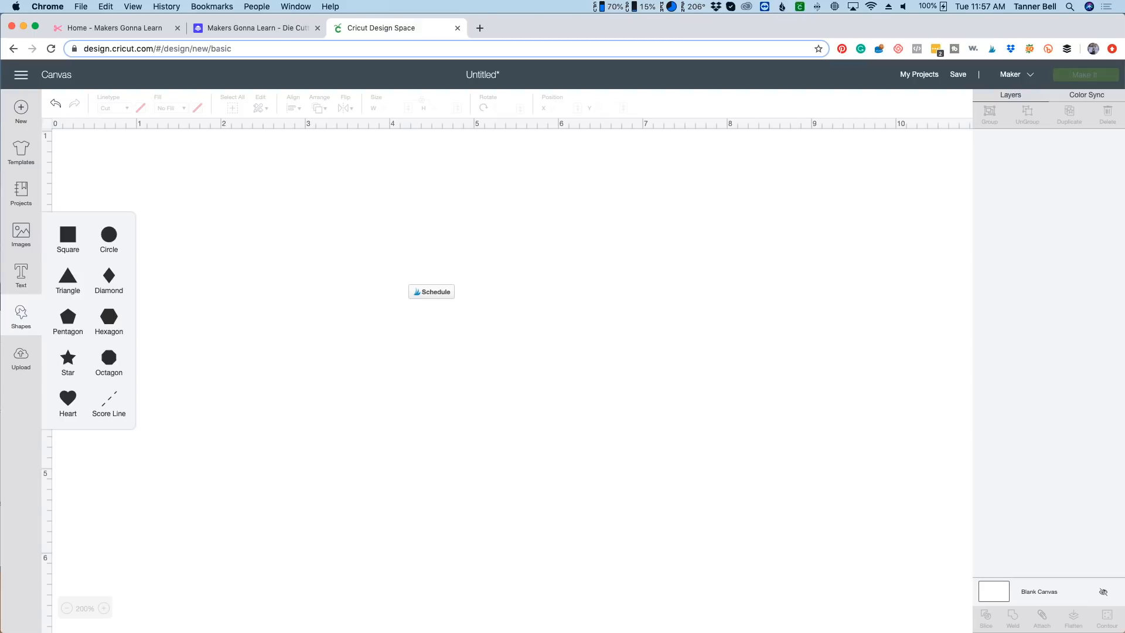
pyautogui.click(109, 316)
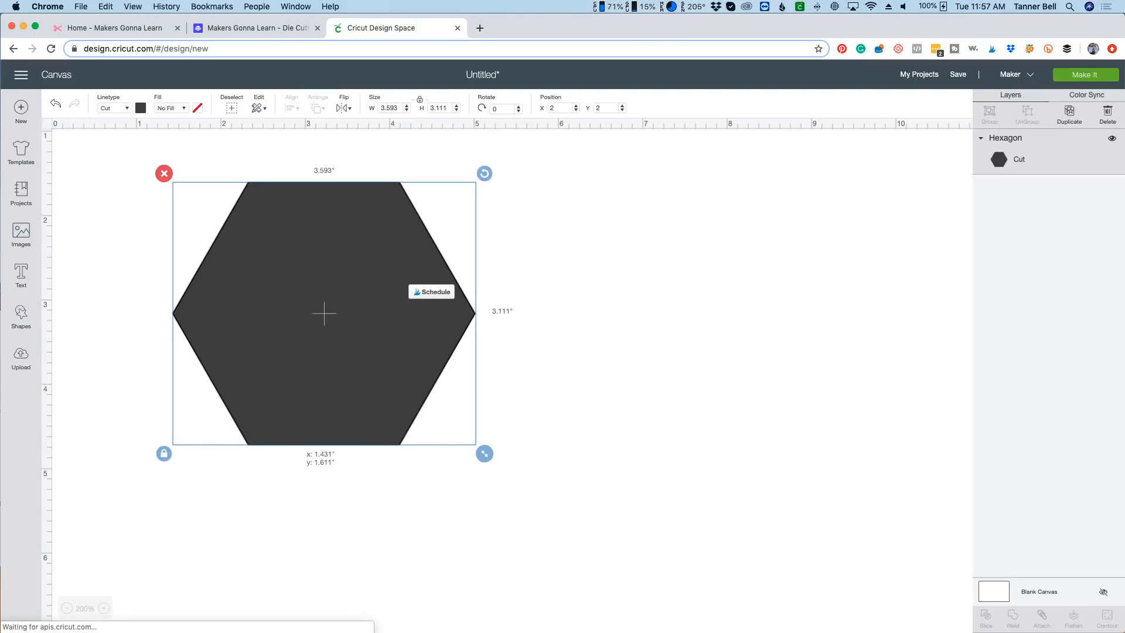
pyautogui.moveTo(483, 453); pyautogui.dragTo(490, 459)
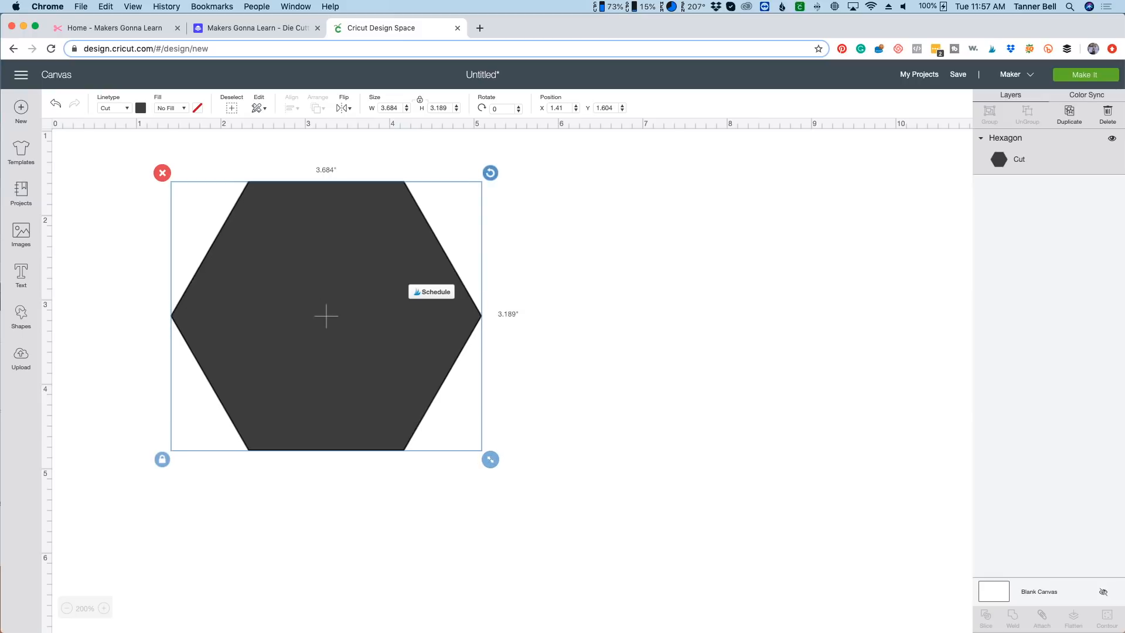
# Rotate the hexagon clockwise freehand in several stages to a total angle of about 267°.
pyautogui.moveTo(490, 172)
pyautogui.mouseDown()
pyautogui.moveTo(532, 247)
pyautogui.moveTo(543, 331)
pyautogui.moveTo(522, 413)
pyautogui.moveTo(470, 480)
pyautogui.moveTo(162, 459)
pyautogui.moveTo(120, 385)
pyautogui.moveTo(108, 301)
pyautogui.moveTo(183, 152)
pyautogui.moveTo(426, 121)
pyautogui.moveTo(490, 172)
pyautogui.mouseUp()
pyautogui.moveTo(491, 172); pyautogui.dragTo(532, 246)
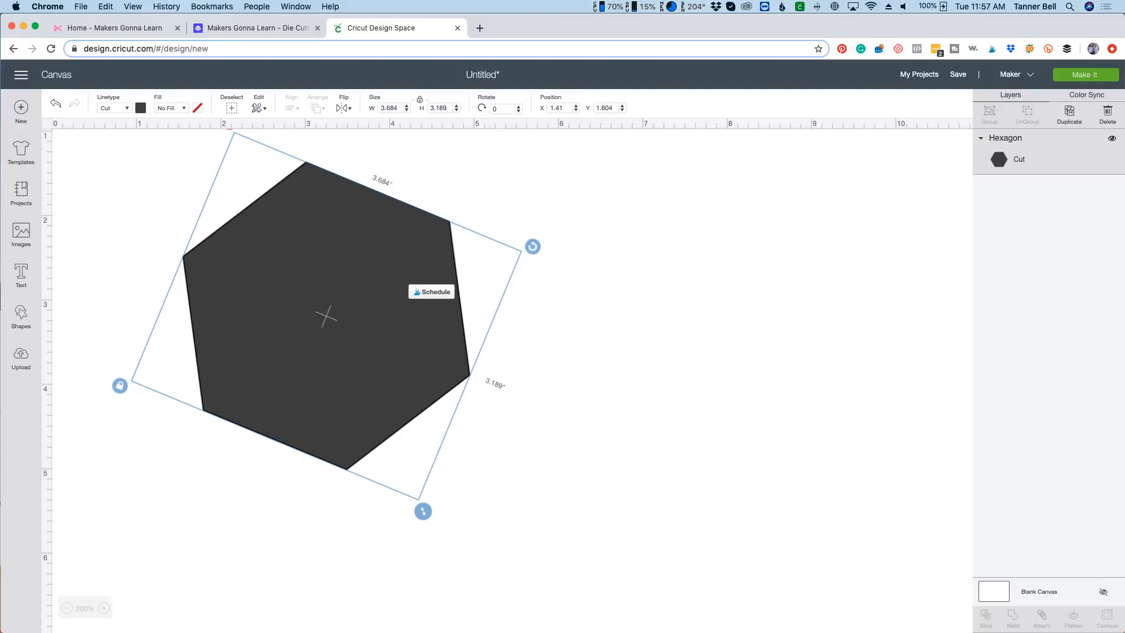
pyautogui.moveTo(532, 246); pyautogui.dragTo(542, 280)
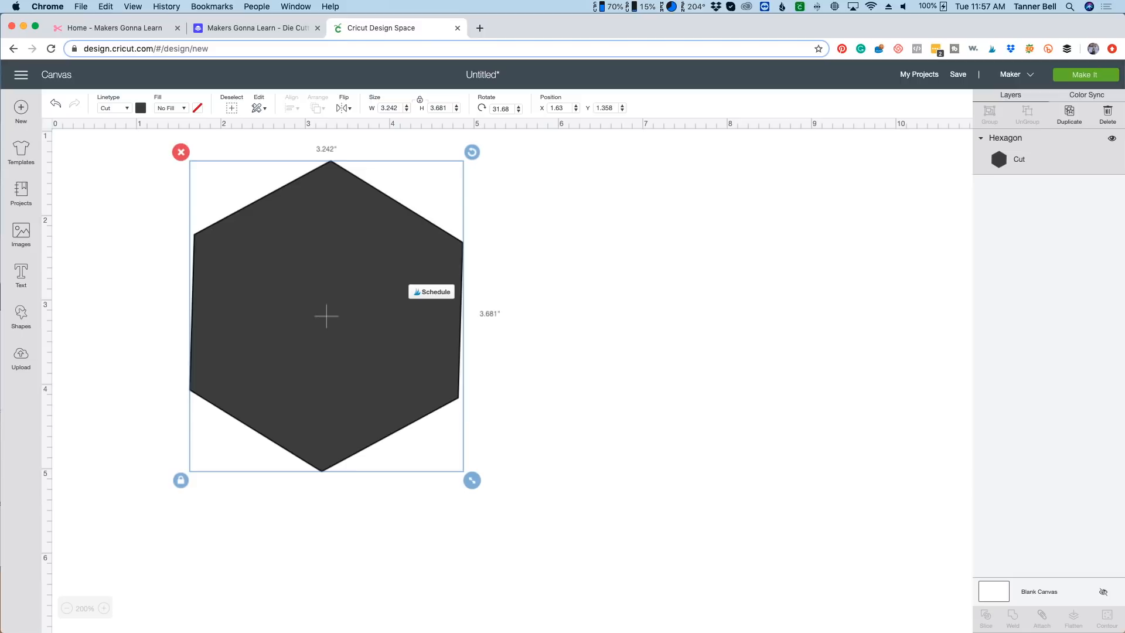
pyautogui.moveTo(472, 151); pyautogui.dragTo(545, 324)
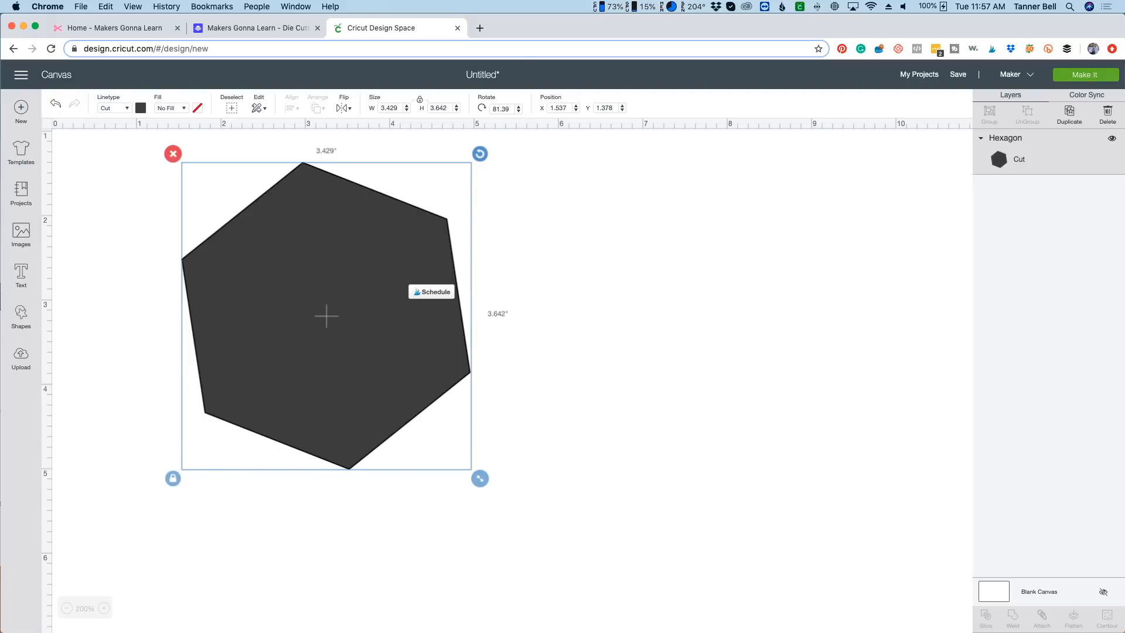
pyautogui.moveTo(480, 153); pyautogui.dragTo(106, 342)
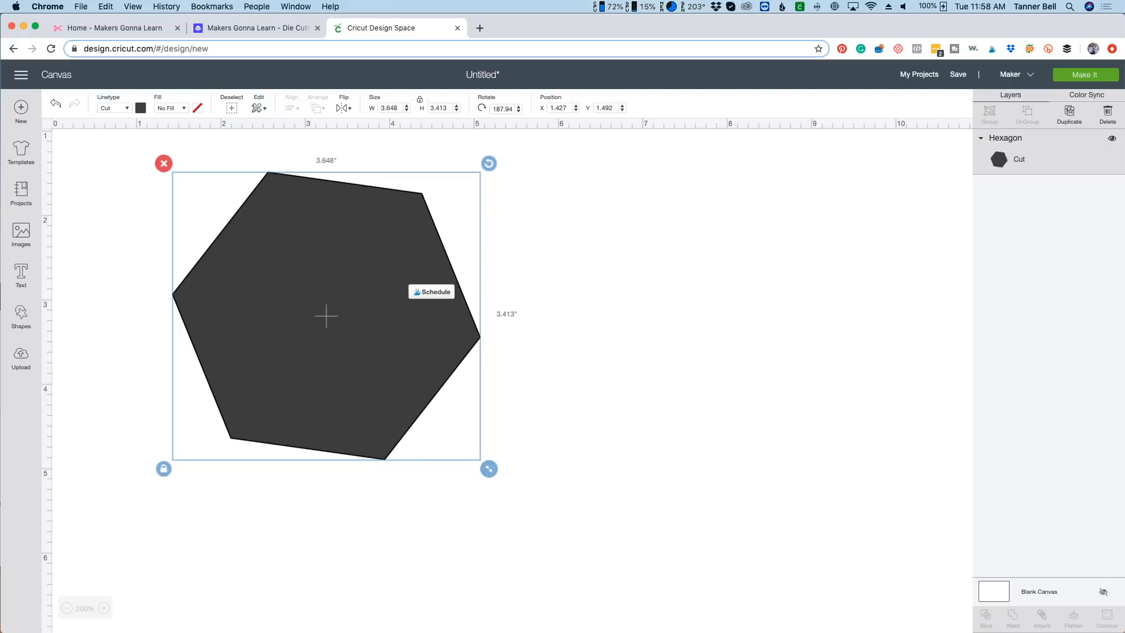
pyautogui.moveTo(489, 163); pyautogui.dragTo(508, 445)
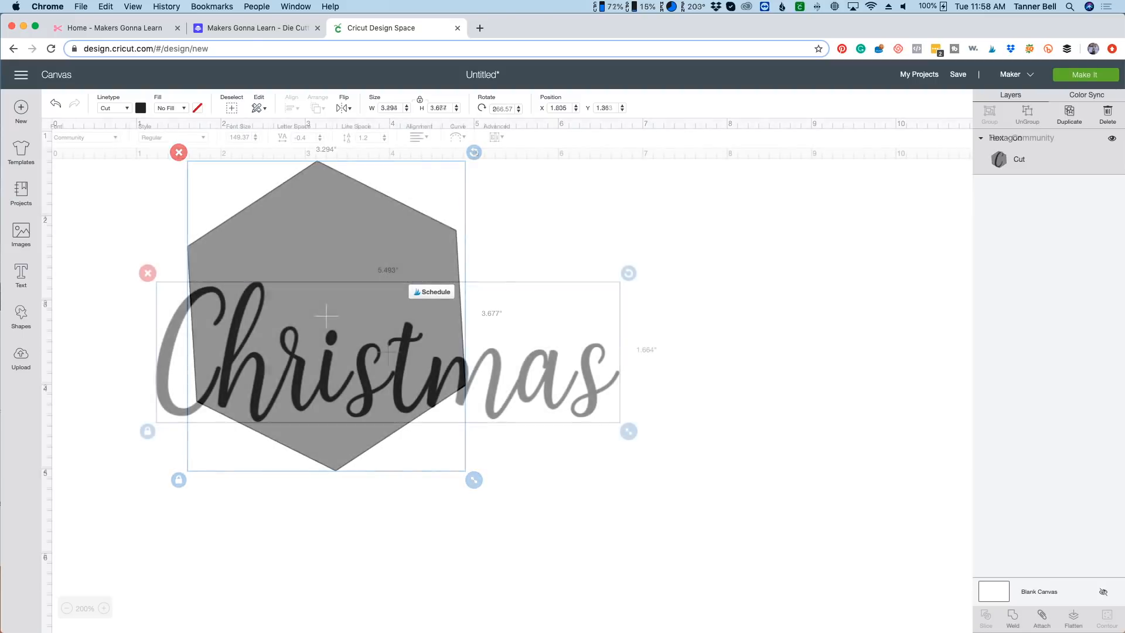
# Reposition the Christmas text slightly and move its separate letter C right to X 1.683 so that it overlaps the h.
pyautogui.moveTo(393, 345); pyautogui.dragTo(418, 352)
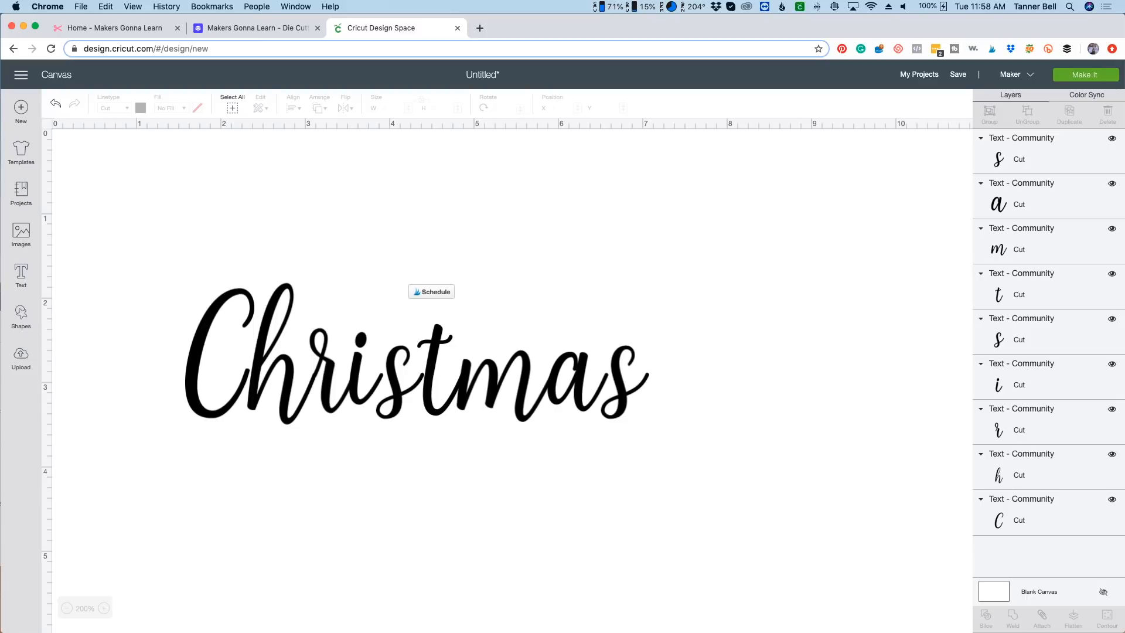
pyautogui.click(220, 353)
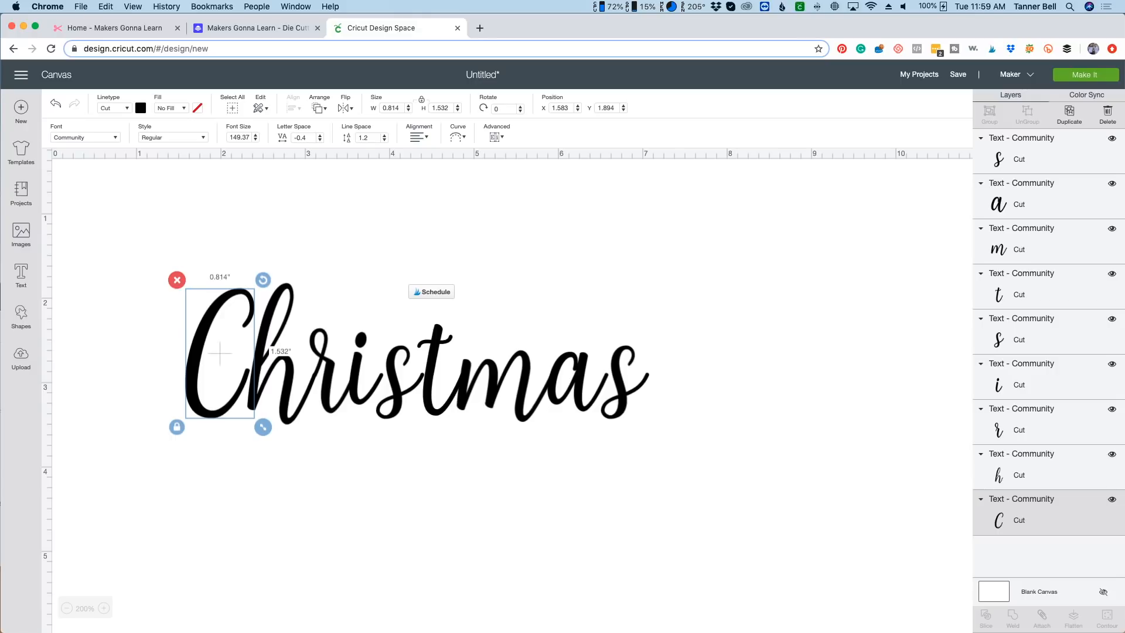
pyautogui.press('Right')
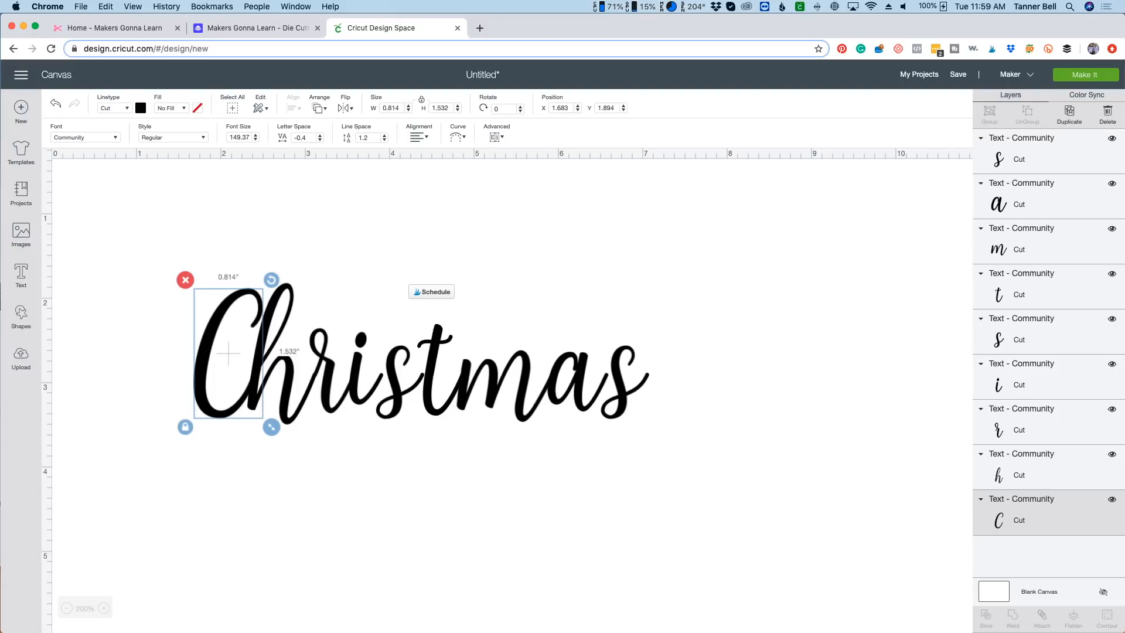
# Close the gaps around the middle s by moving "tmas" left to X 4.235 and "Chri" right to X 1.783.
pyautogui.moveTo(734, 444); pyautogui.dragTo(437, 324)
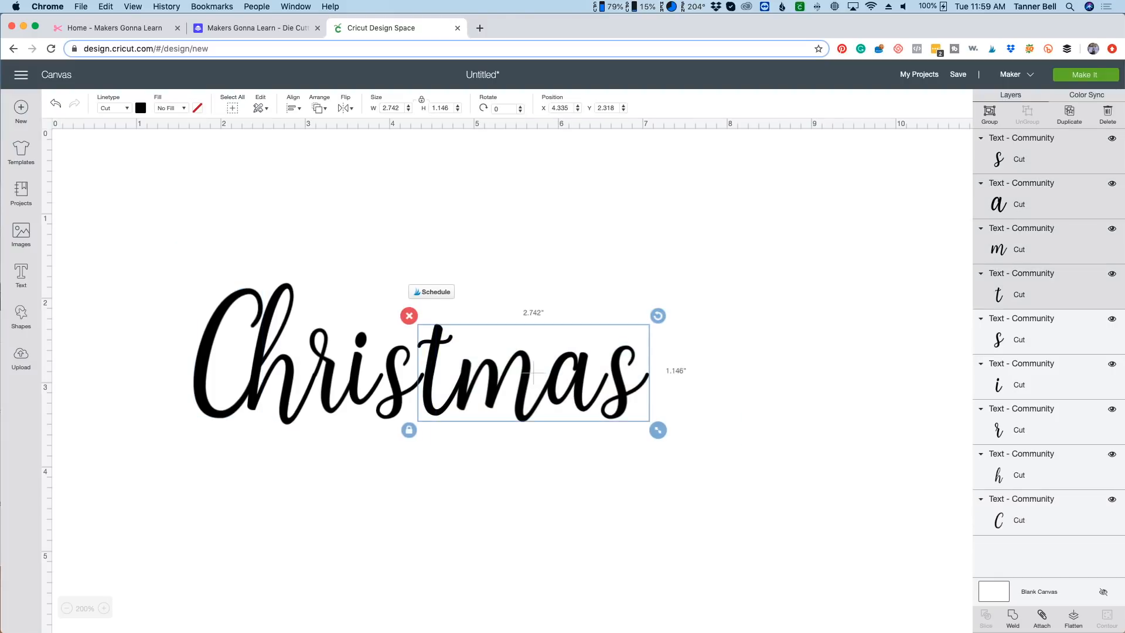
pyautogui.press('Left')
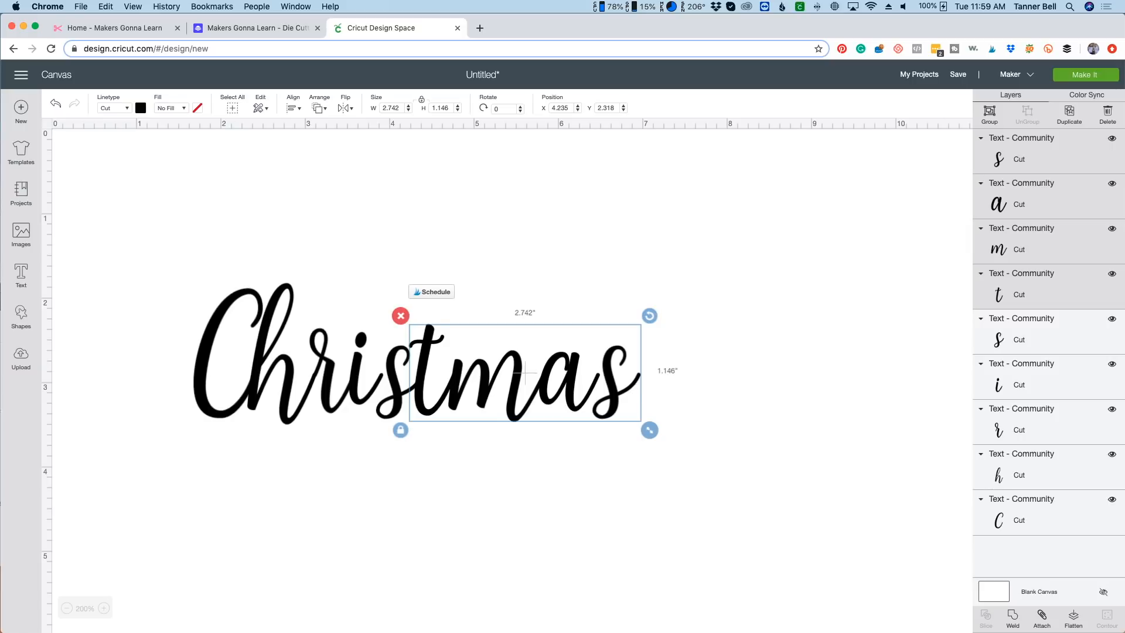
pyautogui.moveTo(658, 499); pyautogui.dragTo(434, 329)
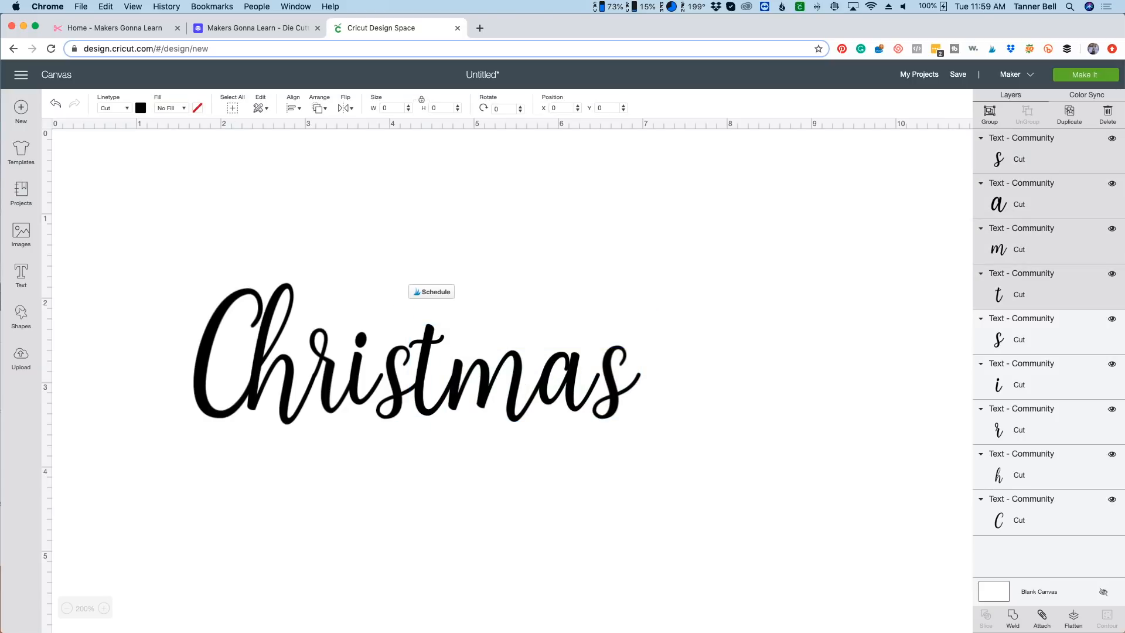
pyautogui.click(163, 453)
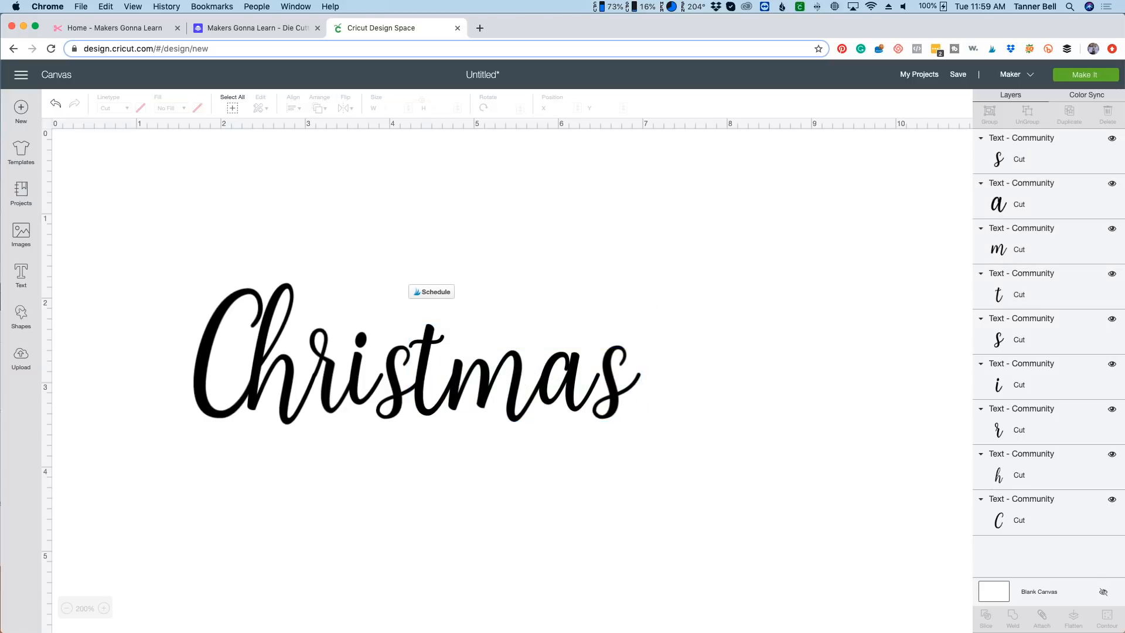
pyautogui.moveTo(163, 453); pyautogui.dragTo(357, 323)
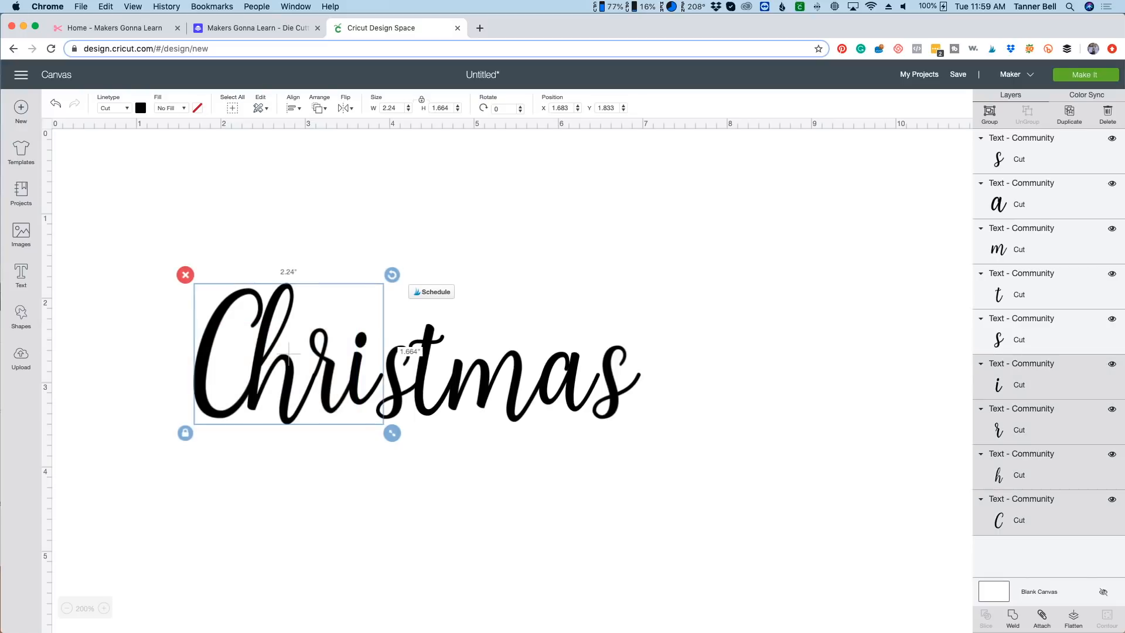
pyautogui.moveTo(289, 354); pyautogui.dragTo(298, 354)
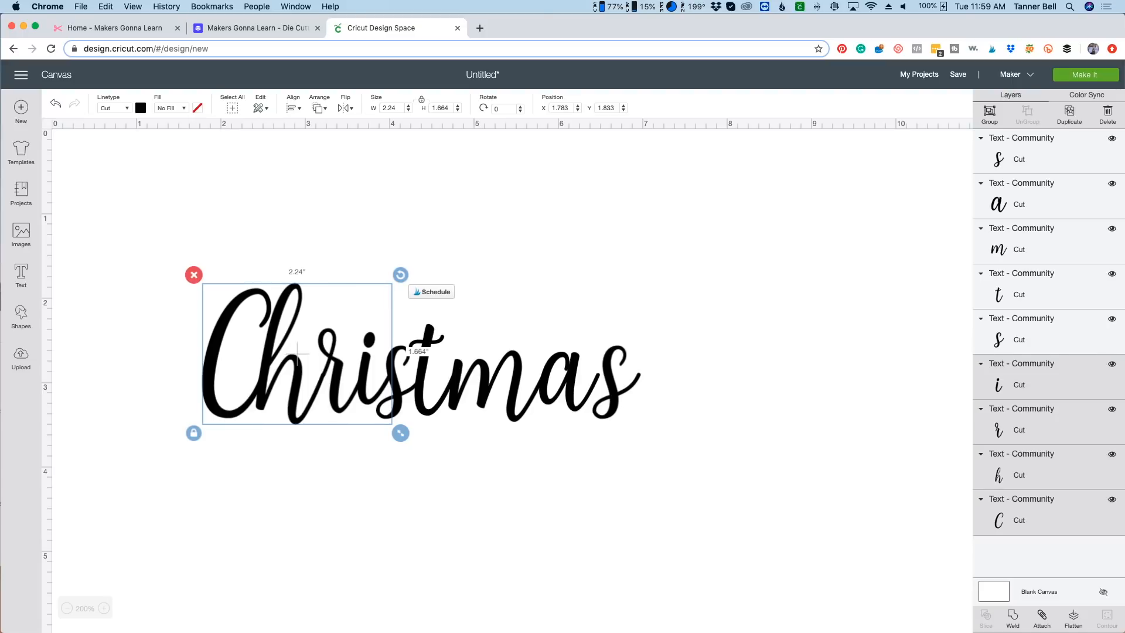
# Move the final s left to X 6.312 against the a, and weld all the Christmas letters together.
pyautogui.click(618, 379)
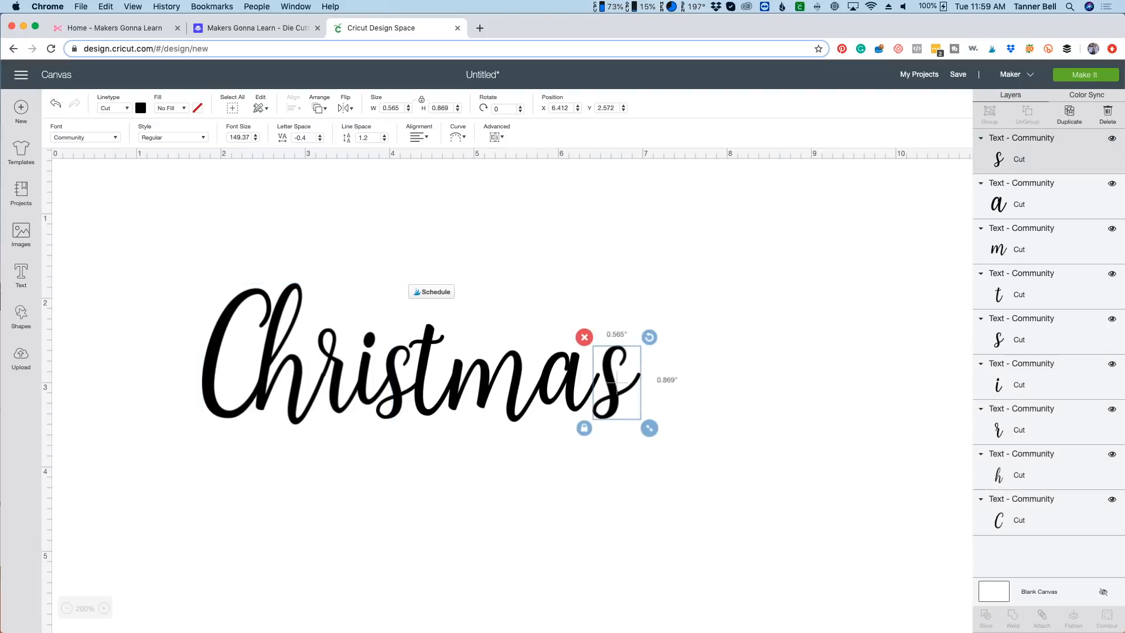
pyautogui.moveTo(616, 381); pyautogui.dragTo(608, 381)
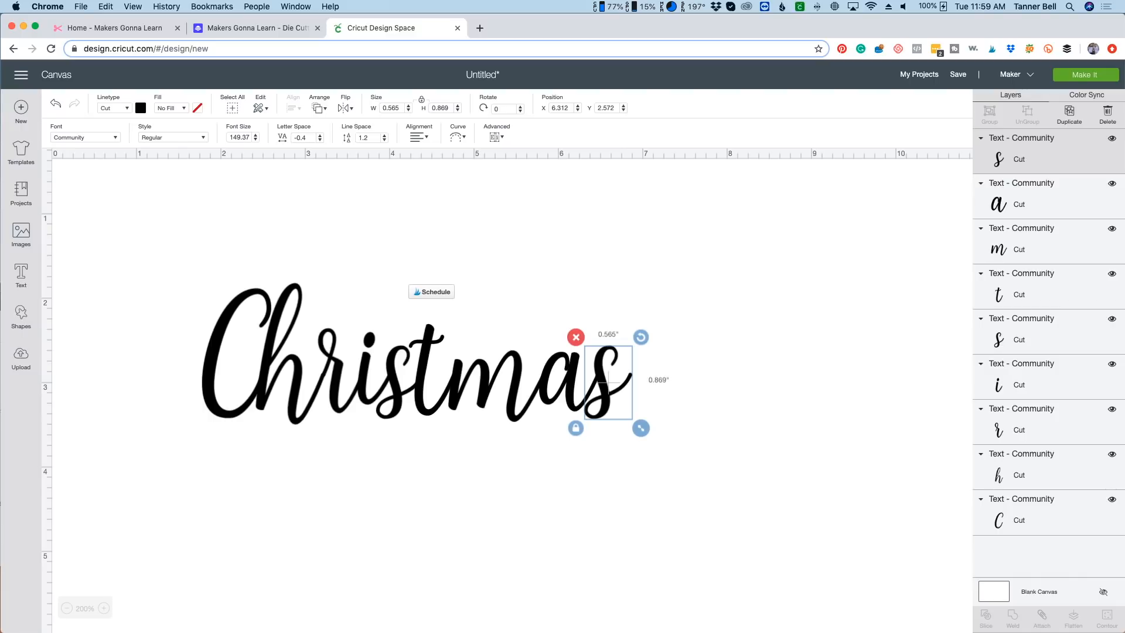
pyautogui.press('Escape')
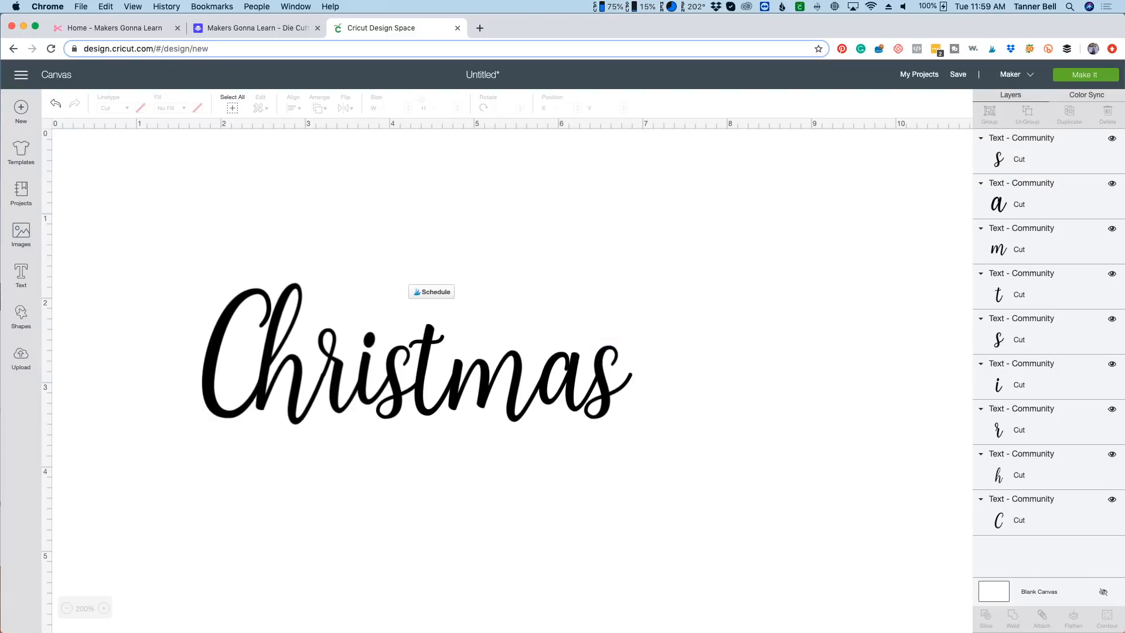
pyautogui.moveTo(742, 464); pyautogui.dragTo(190, 286)
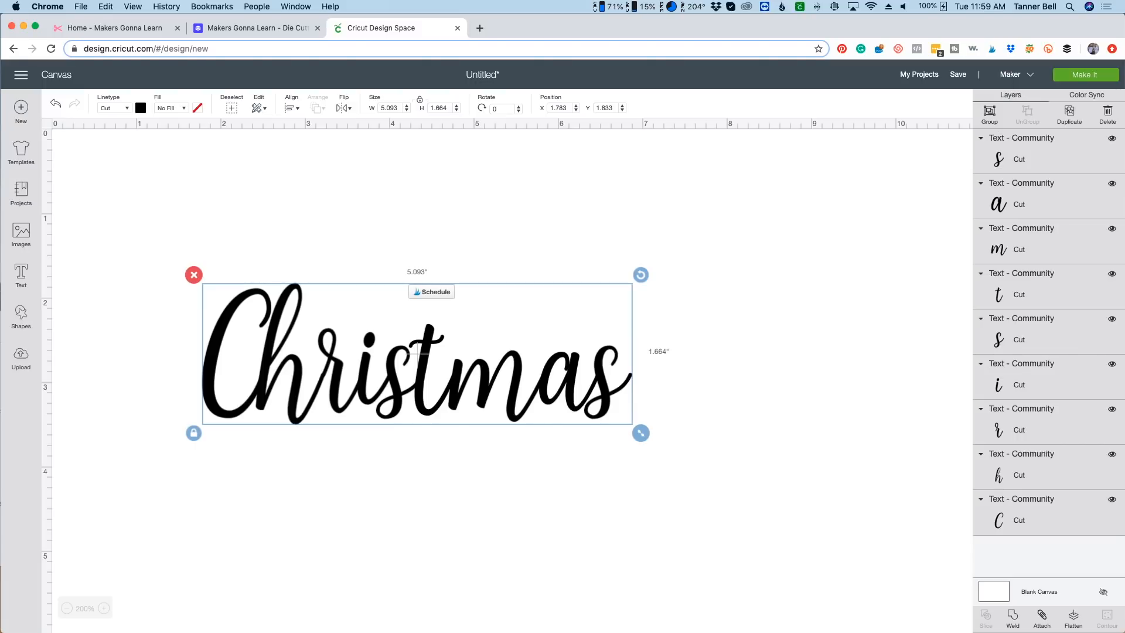
pyautogui.click(1012, 618)
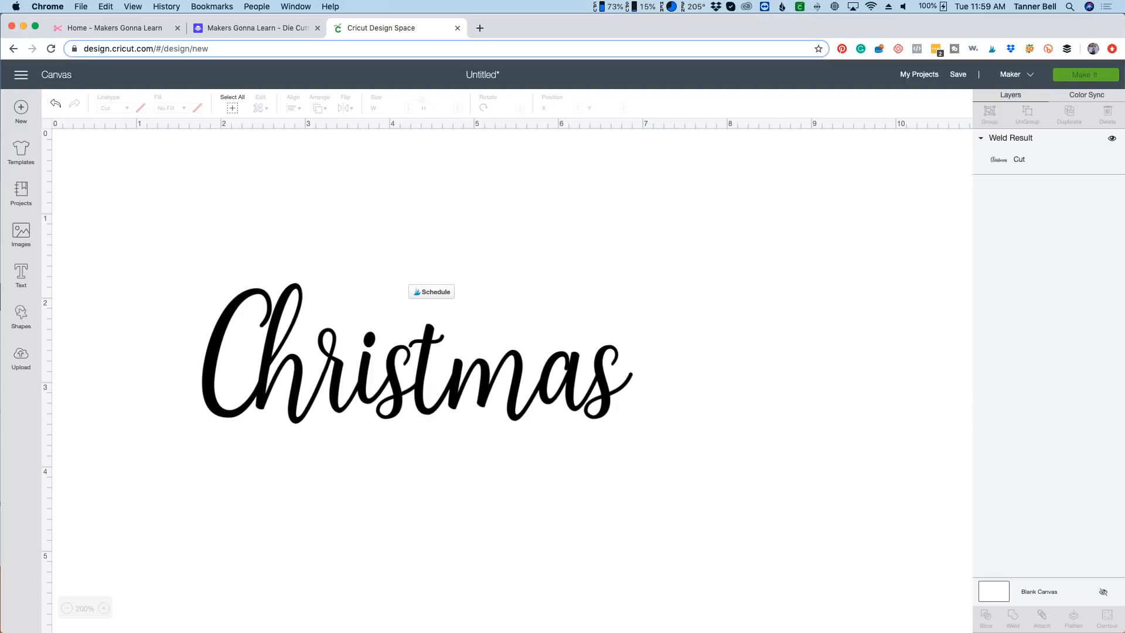
# Preview the welded Christmas word on the cutting mat and apply 5 project copies.
pyautogui.click(1086, 75)
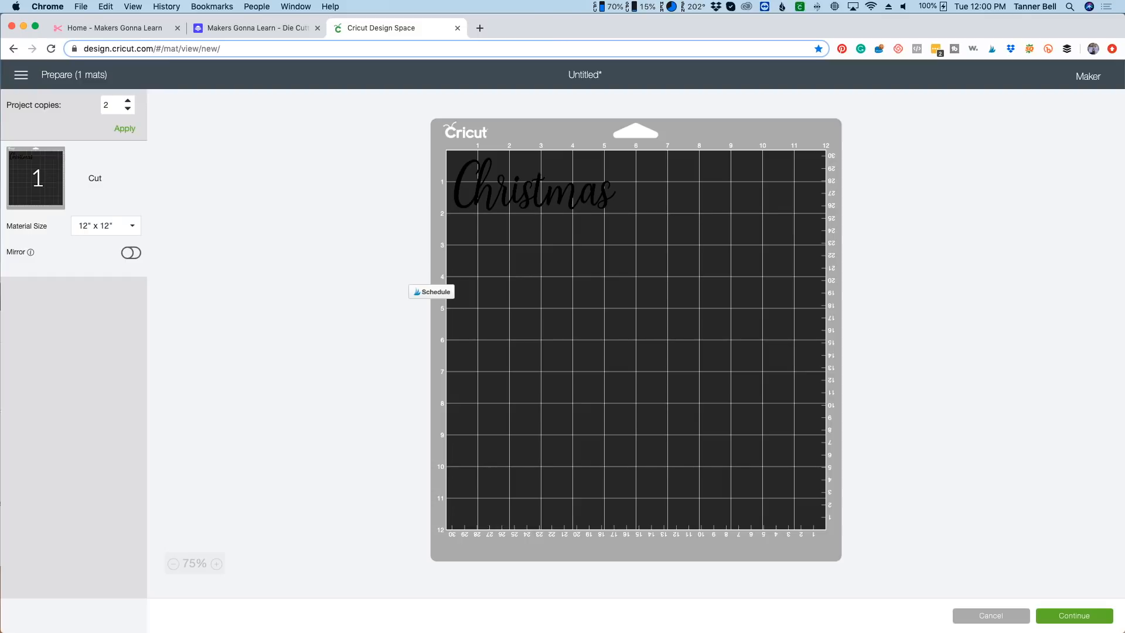
pyautogui.click(124, 129)
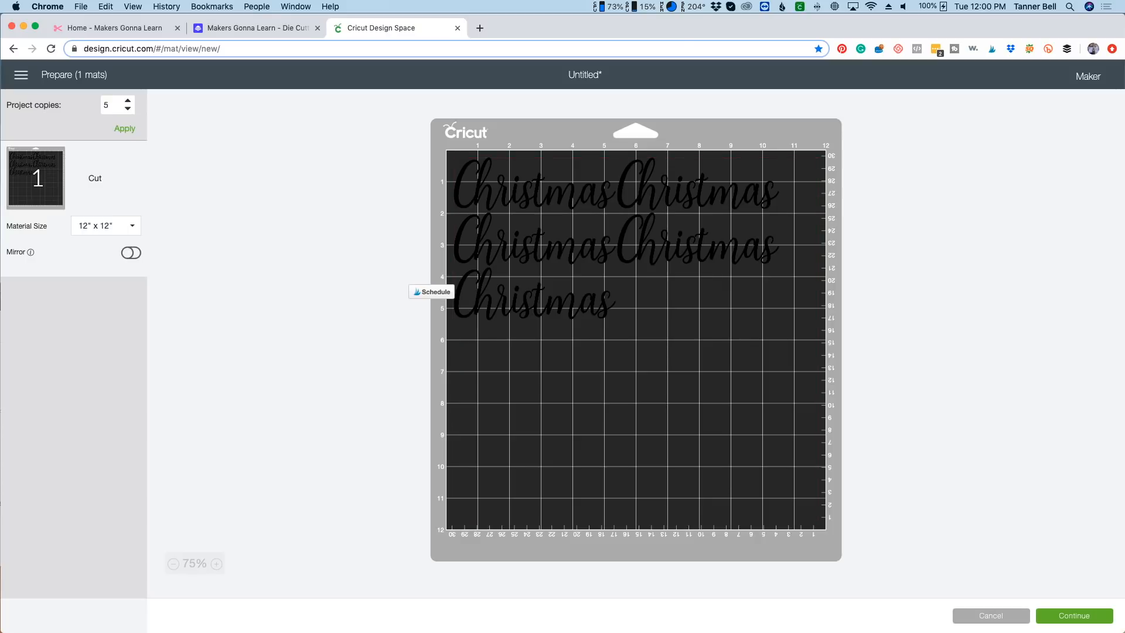
# Cancel the mat preview and delete the welded Christmas word from the canvas.
pyautogui.click(991, 616)
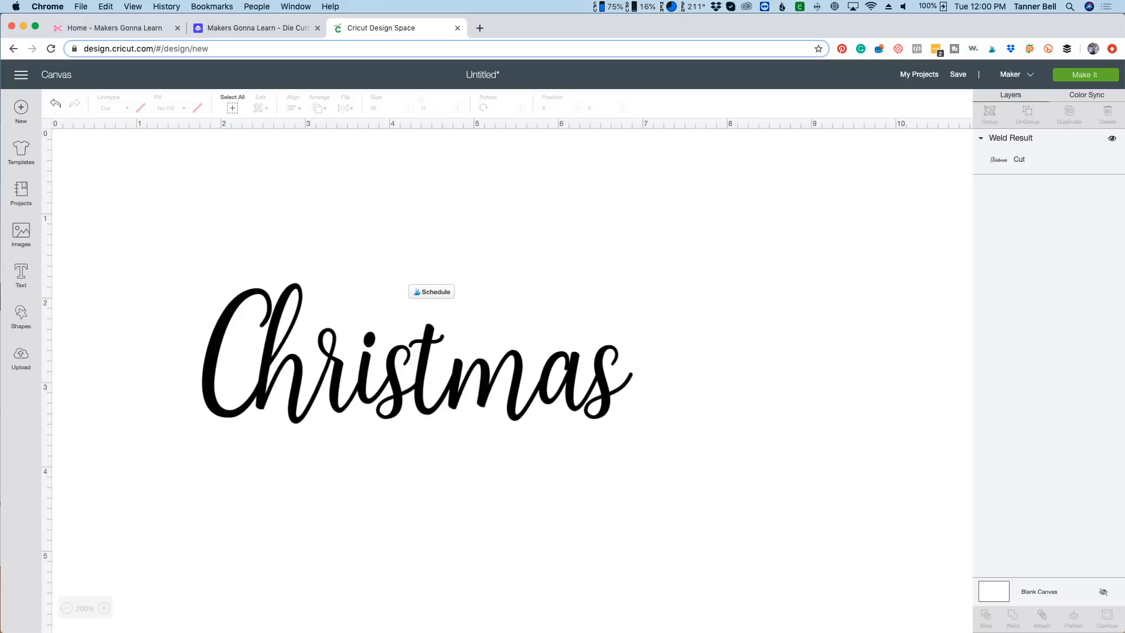
pyautogui.click(421, 369)
pyautogui.press('Delete')
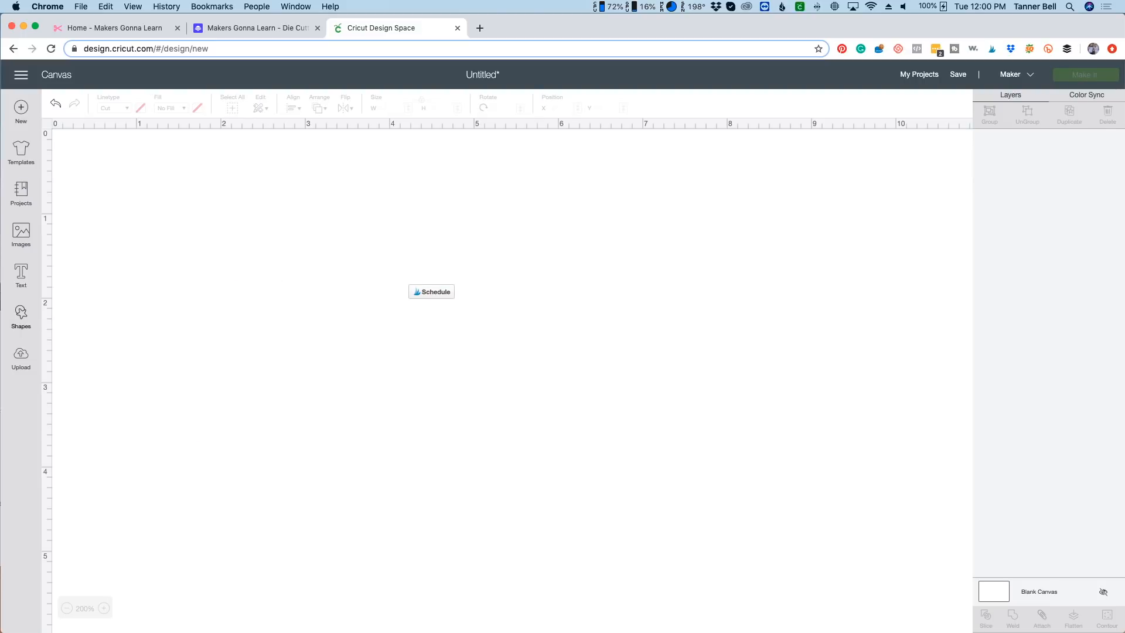
# Add a square to the canvas and move it to about X 2.125, Y 2.222.
pyautogui.click(21, 316)
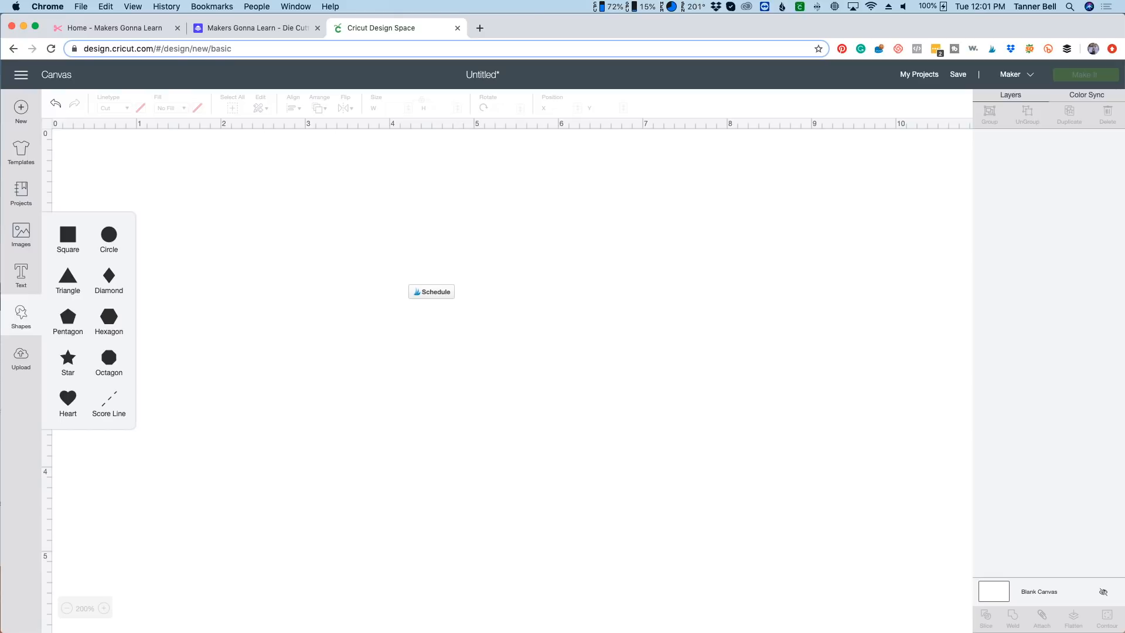
pyautogui.click(68, 239)
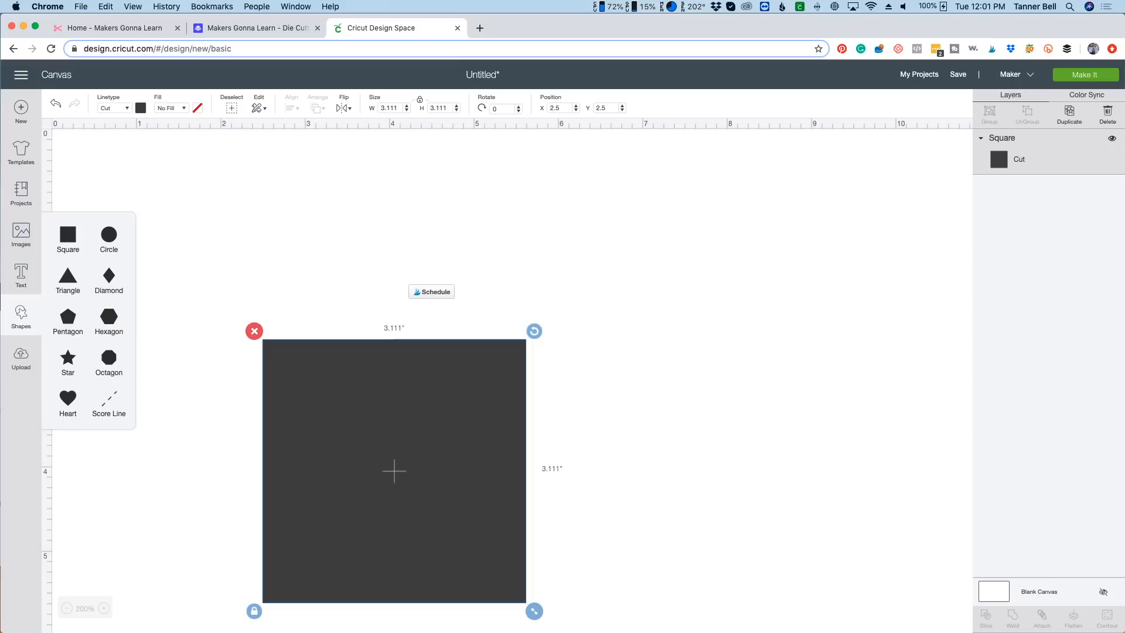
pyautogui.moveTo(394, 469); pyautogui.dragTo(363, 448)
# Add a triangle above the square and move the square to about X 2.049, Y 2.903, overlapping them like a house.
pyautogui.click(21, 317)
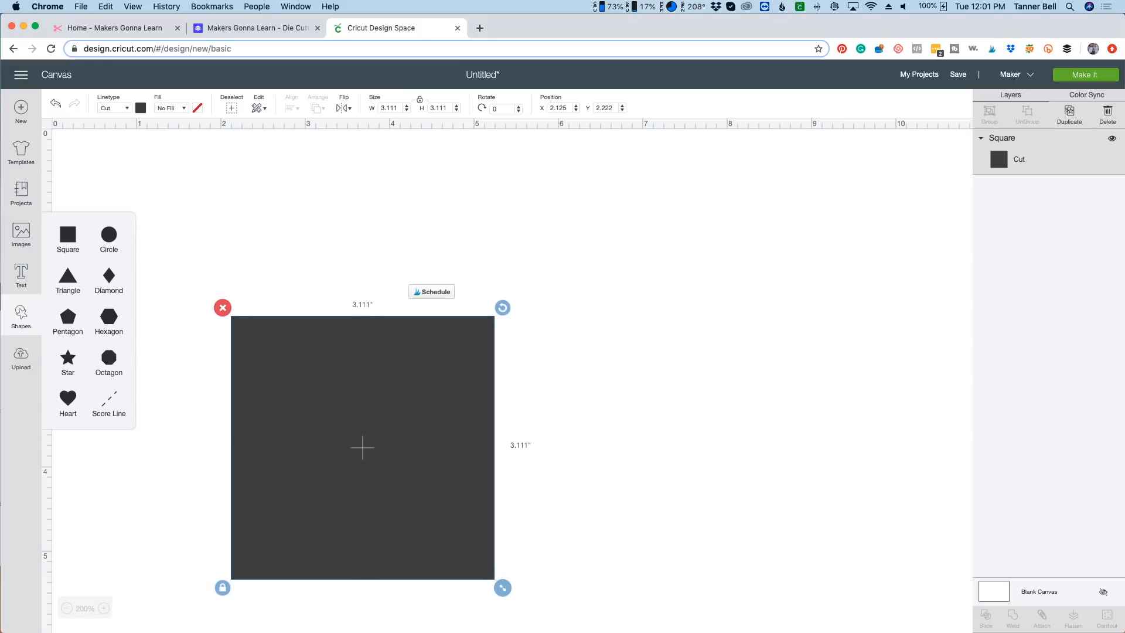
pyautogui.click(68, 276)
pyautogui.moveTo(454, 508); pyautogui.dragTo(368, 351)
pyautogui.moveTo(363, 448); pyautogui.dragTo(356, 505)
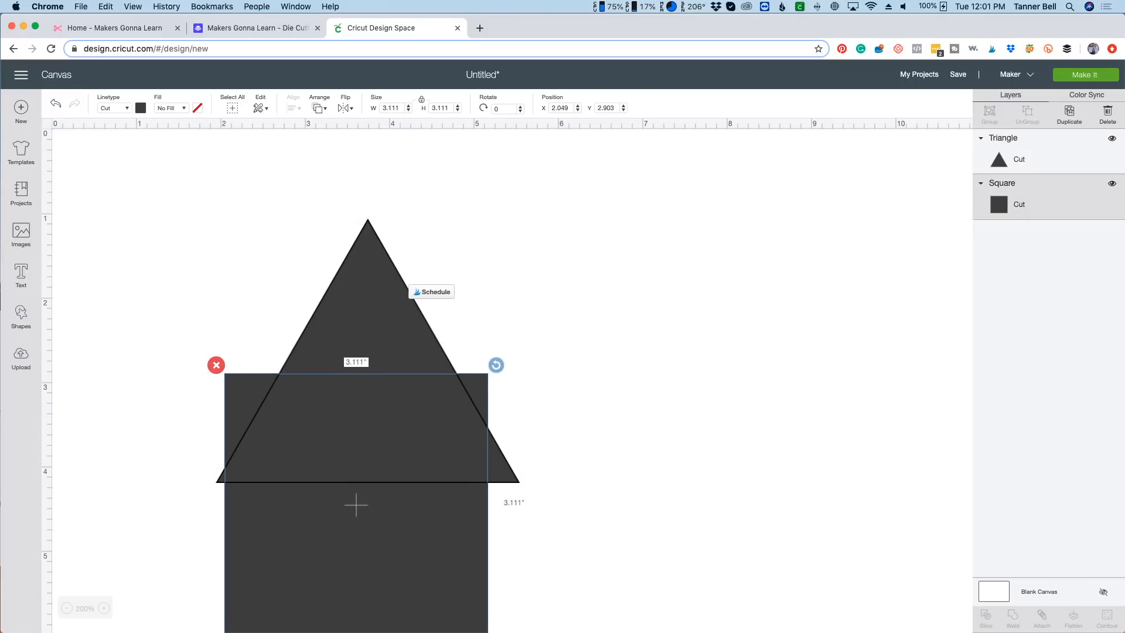
pyautogui.click(67, 609)
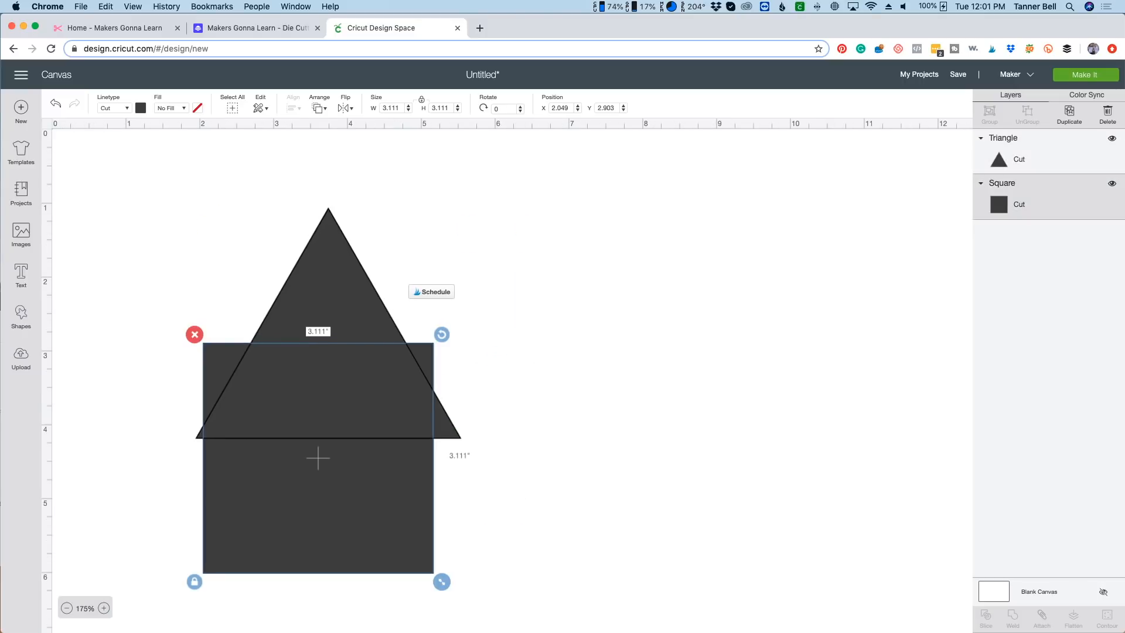
# Move the triangle up so its base sits just over the square's upper edge, at about X 1.832, Y 0.14.
pyautogui.click(141, 445)
pyautogui.moveTo(329, 323); pyautogui.dragTo(320, 253)
pyautogui.click(527, 328)
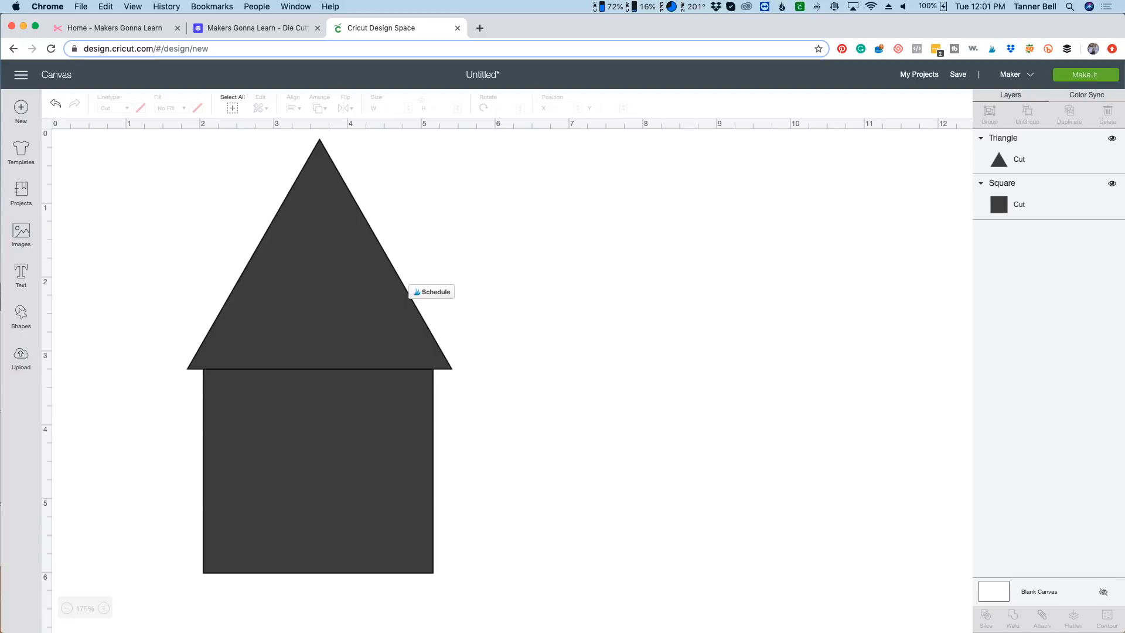
pyautogui.moveTo(678, 281); pyautogui.dragTo(148, 483)
pyautogui.click(148, 482)
# Unlock the triangle's proportions, reduce only its height, and move it down to overlap the square as a lower roof.
pyautogui.click(320, 254)
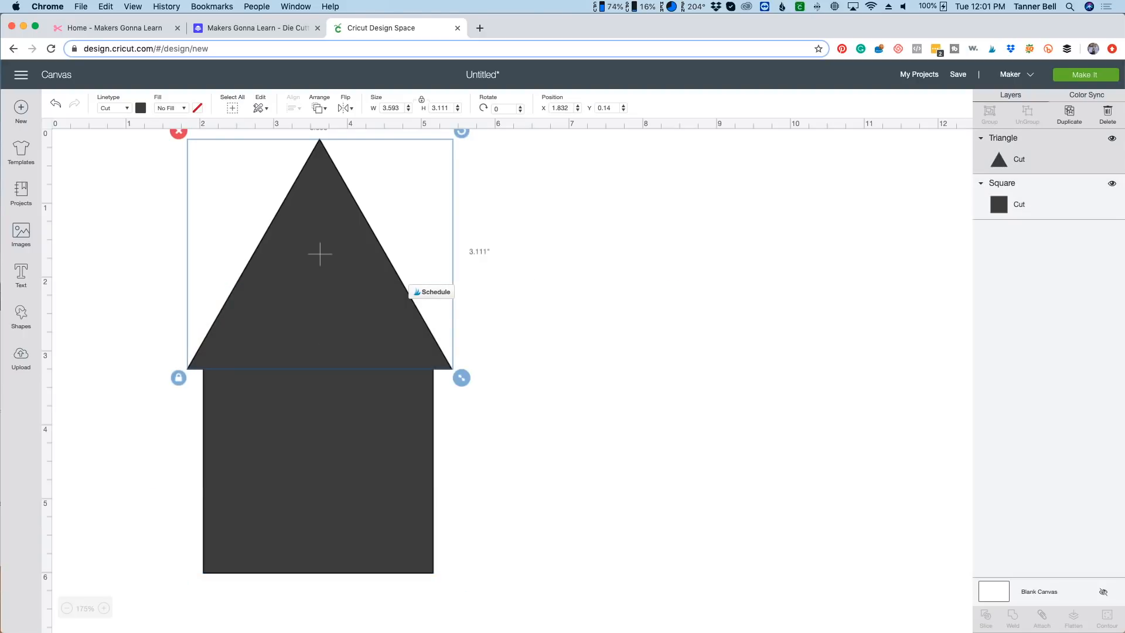
pyautogui.click(179, 378)
pyautogui.moveTo(461, 378); pyautogui.dragTo(460, 315)
pyautogui.moveTo(319, 222); pyautogui.dragTo(317, 267)
# Weld the triangle and the square into a single house shape.
pyautogui.click(522, 281)
pyautogui.moveTo(582, 261); pyautogui.dragTo(179, 470)
pyautogui.click(1013, 618)
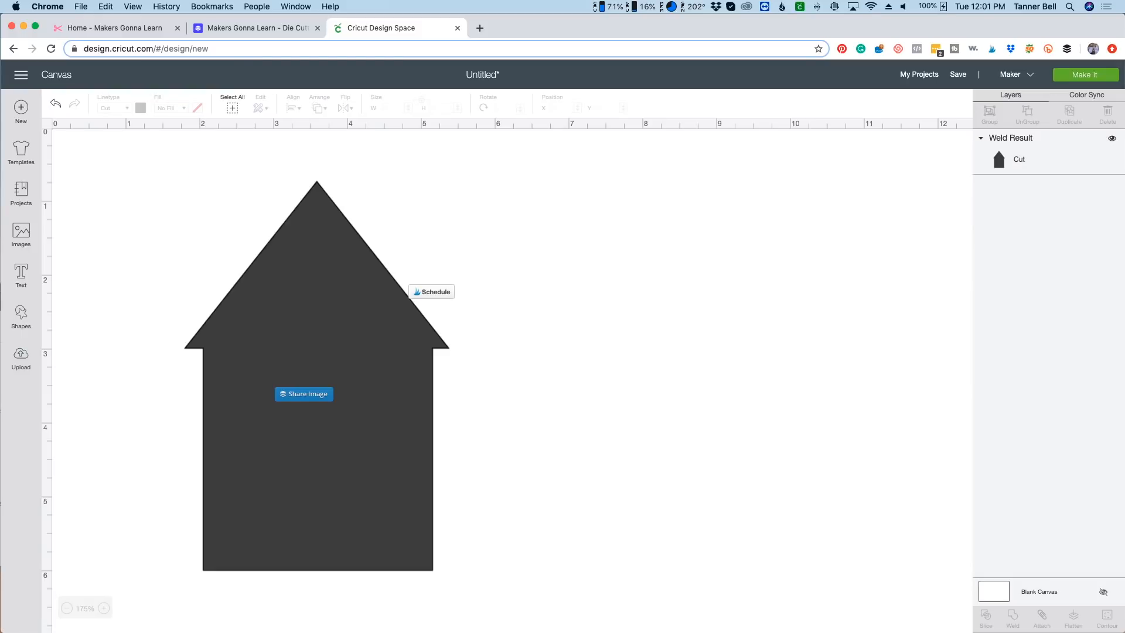
pyautogui.click(317, 376)
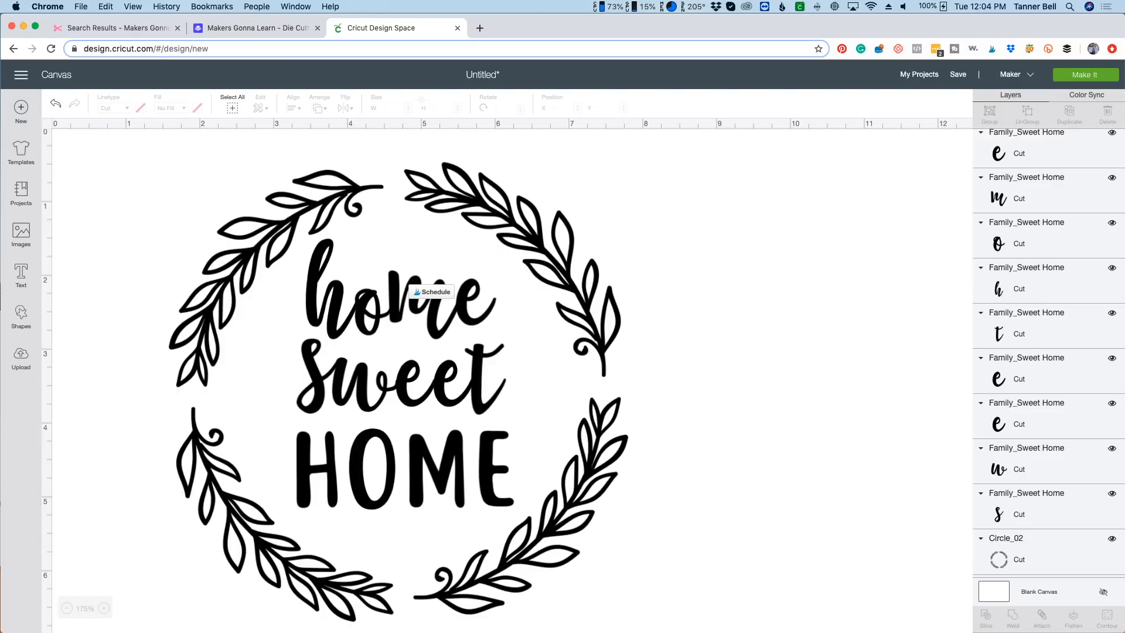
# Review the separate layers of the home sweet HOME wreath design and preview how they are arranged on the cutting mat.
pyautogui.scroll(5, 1049, 352)
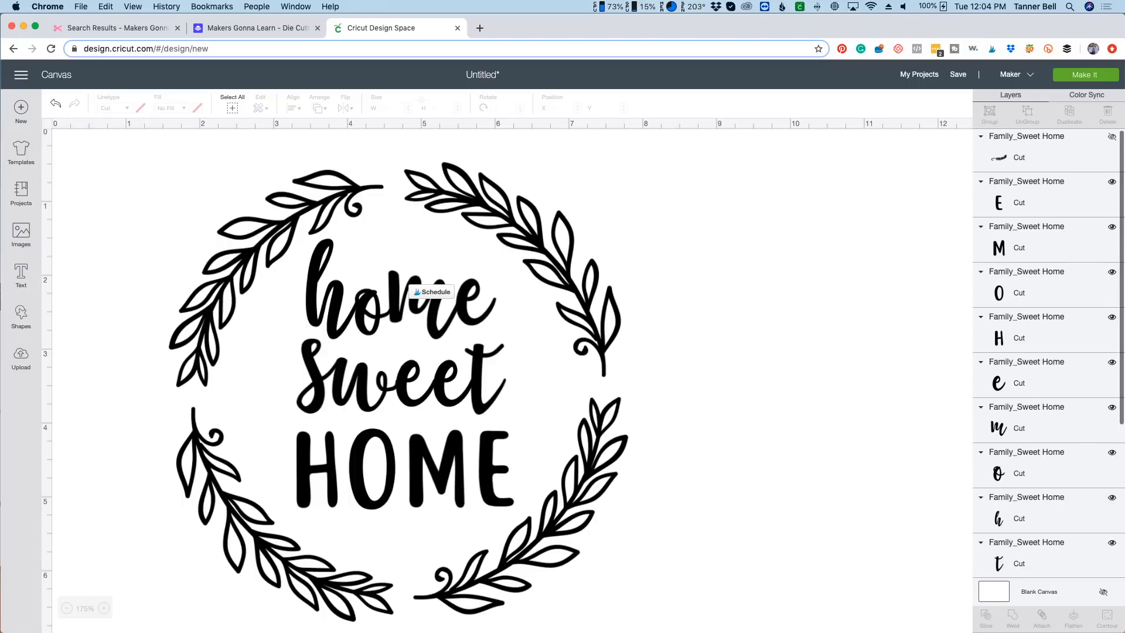
pyautogui.scroll(-5, 1049, 352)
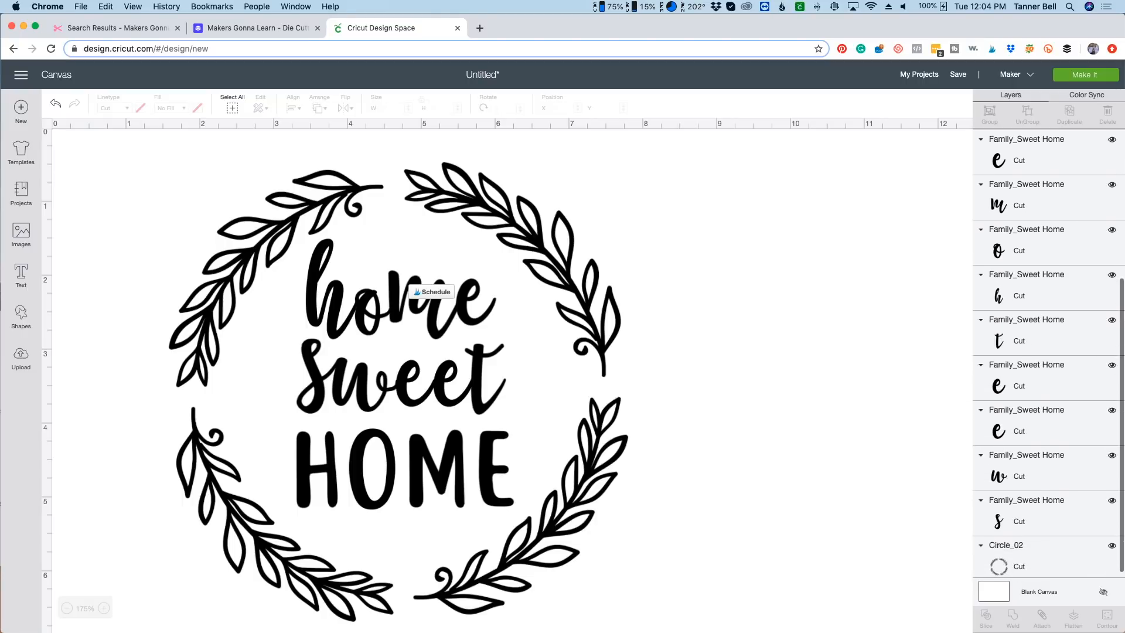
pyautogui.scroll(5, 1049, 352)
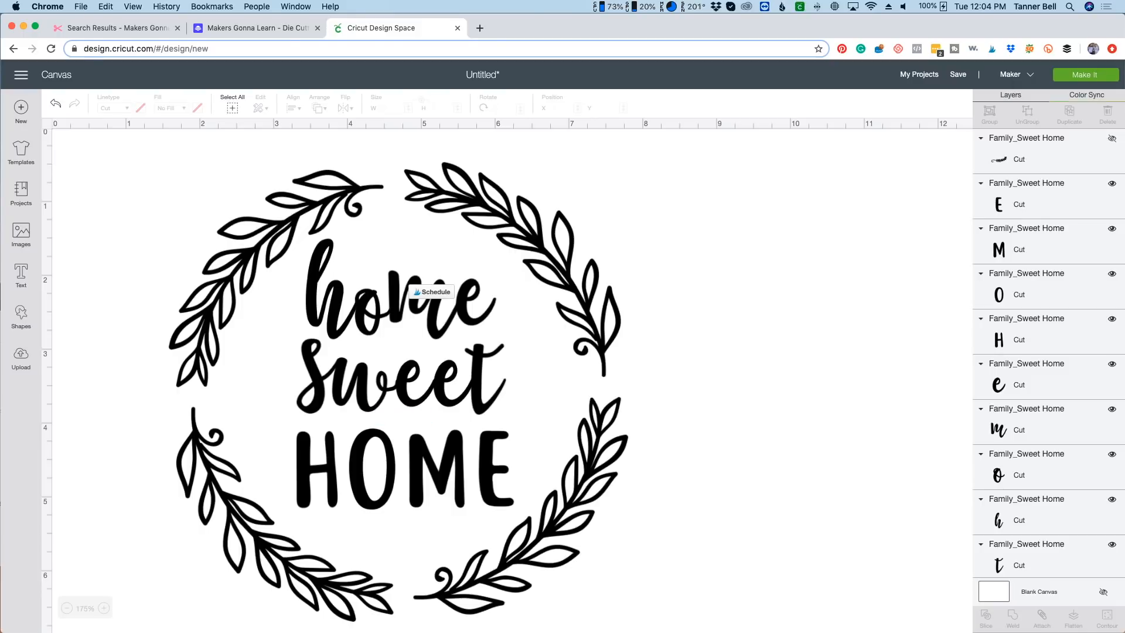
pyautogui.click(1086, 74)
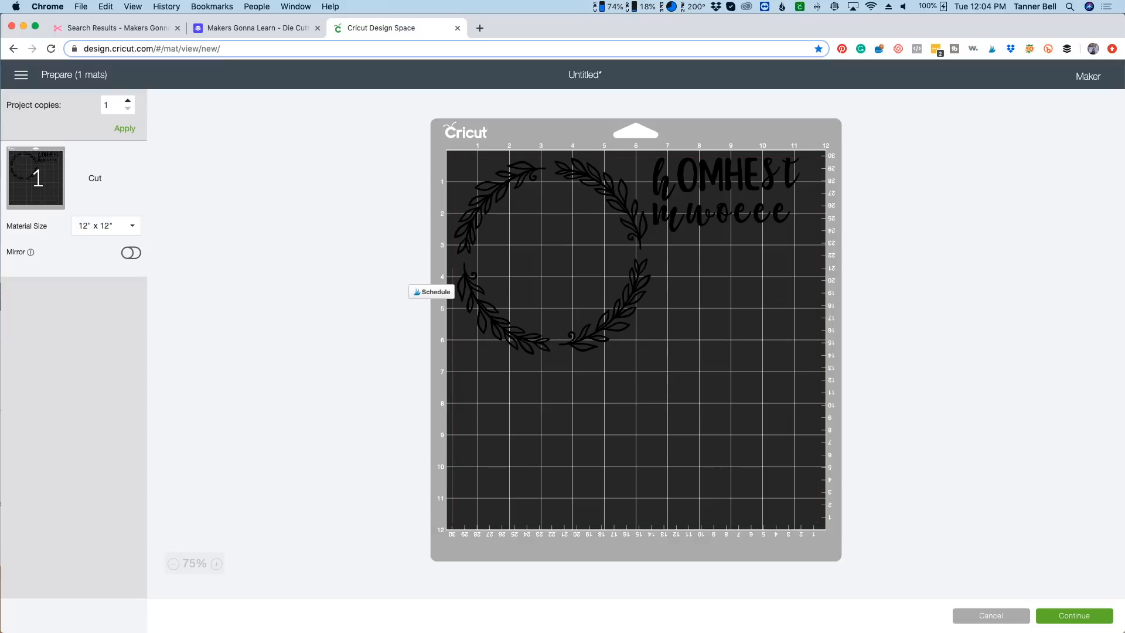
pyautogui.click(991, 616)
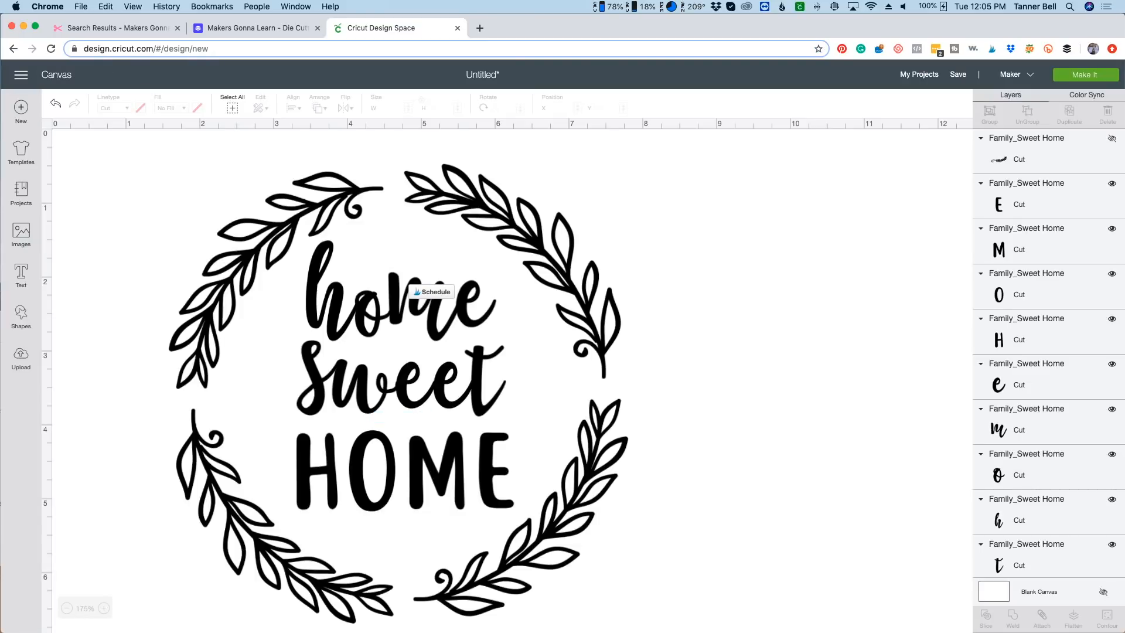
# Weld the whole home sweet HOME wreath design and delete the leftover hidden Family_Sweet Home layer.
pyautogui.moveTo(729, 166); pyautogui.dragTo(111, 582)
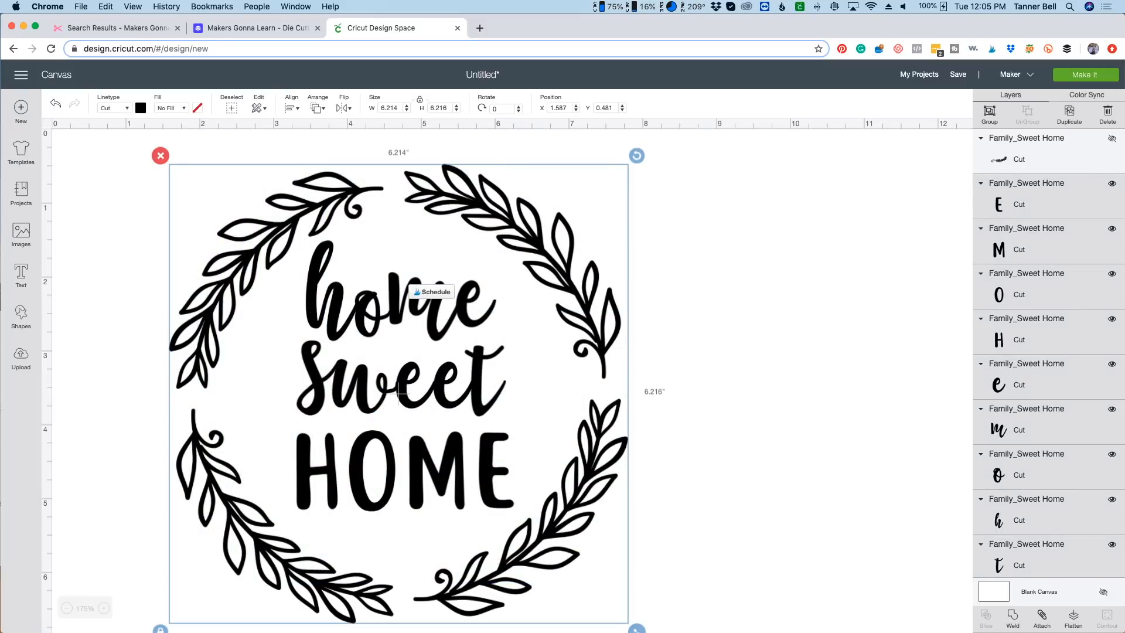
pyautogui.click(1042, 618)
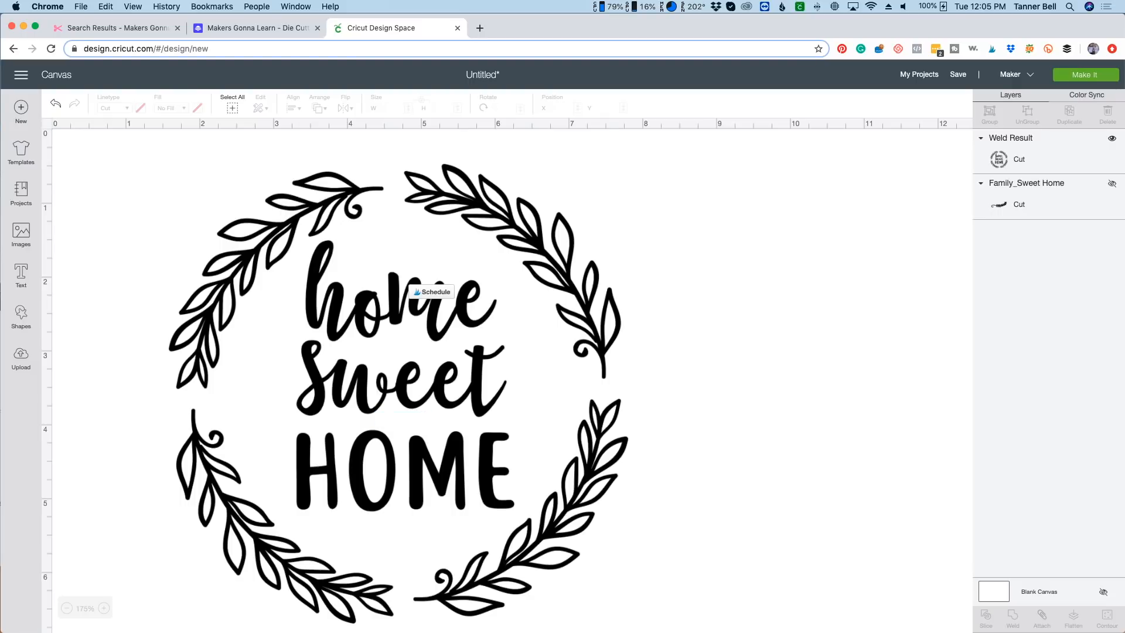
pyautogui.click(1026, 183)
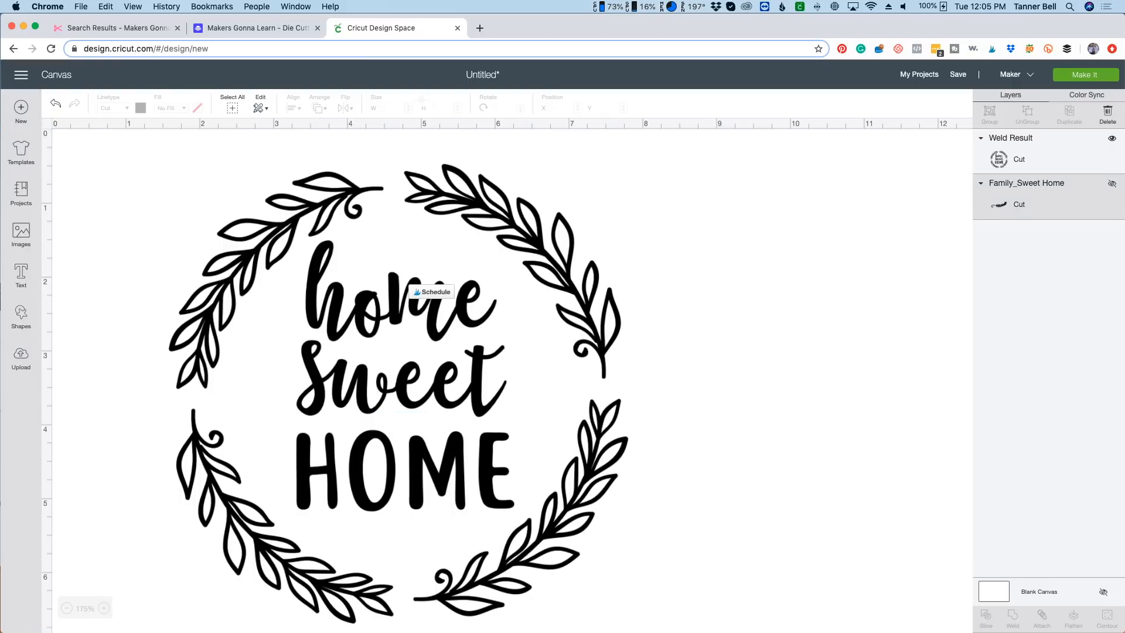
pyautogui.press('Delete')
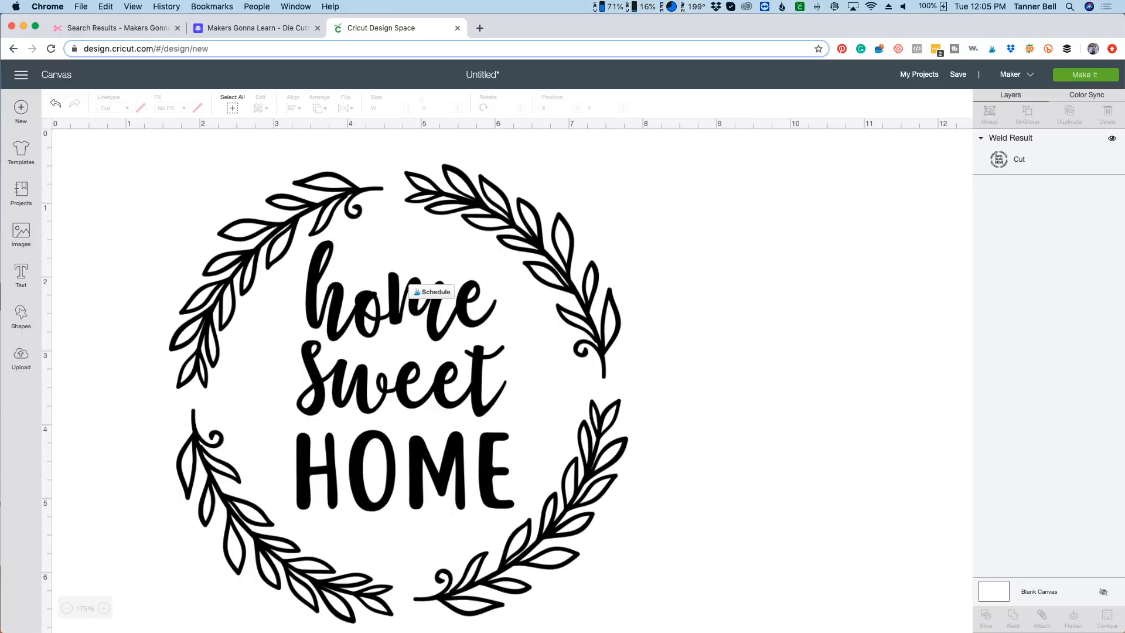
# Preview the welded wreath design on the cutting mat, and undo the layer deletion and the weld back on the canvas.
pyautogui.click(1085, 74)
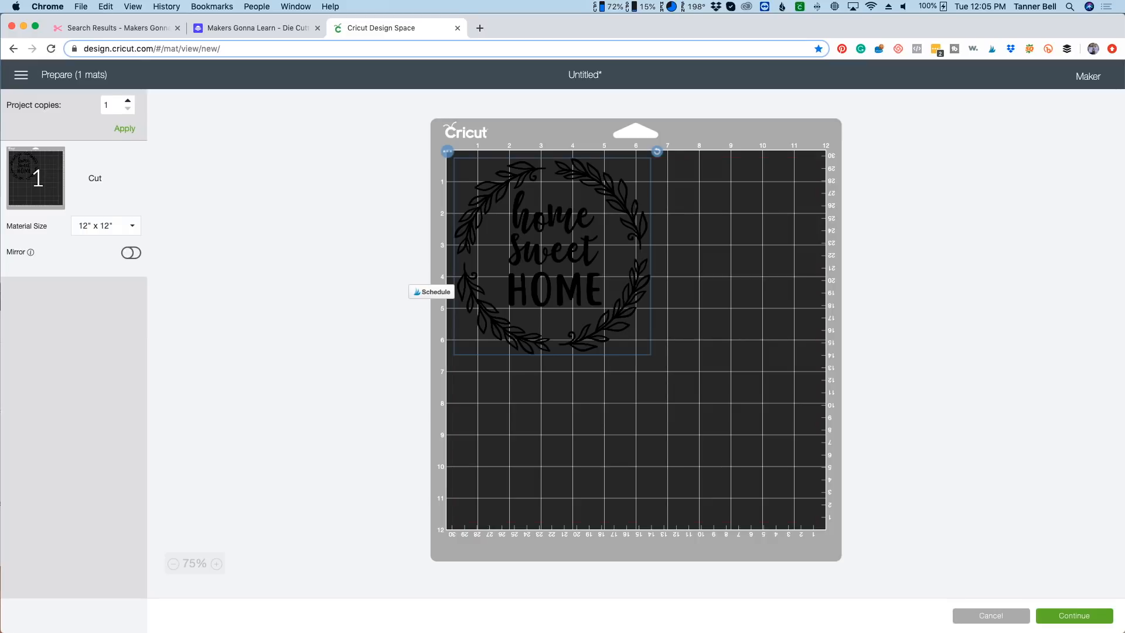
pyautogui.click(991, 616)
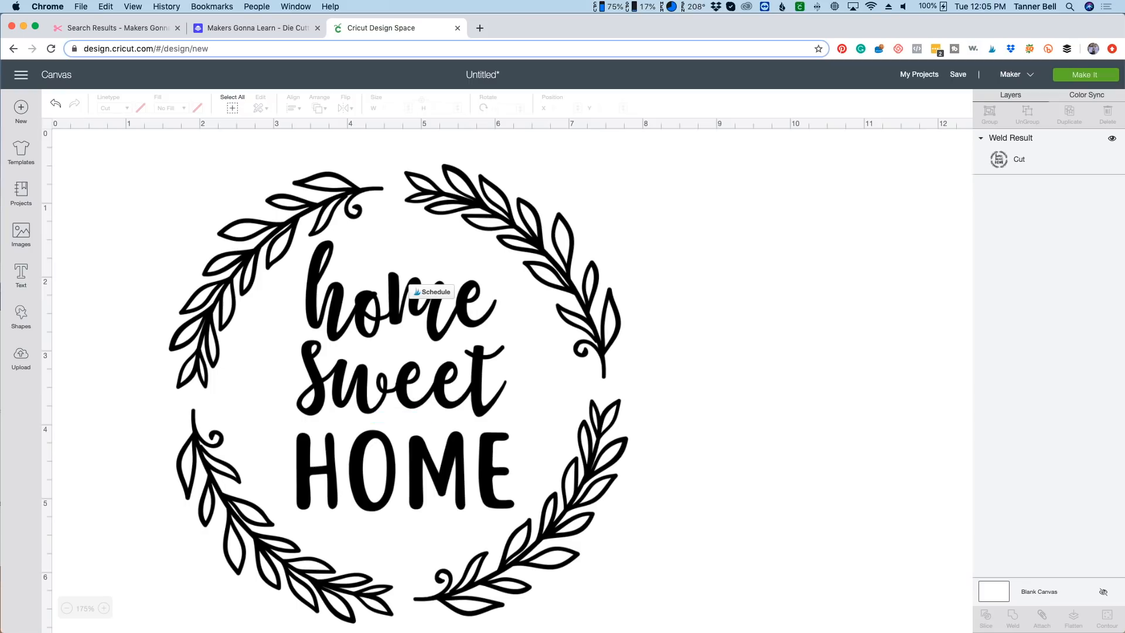
pyautogui.press('super+z')
pyautogui.press('super+z')
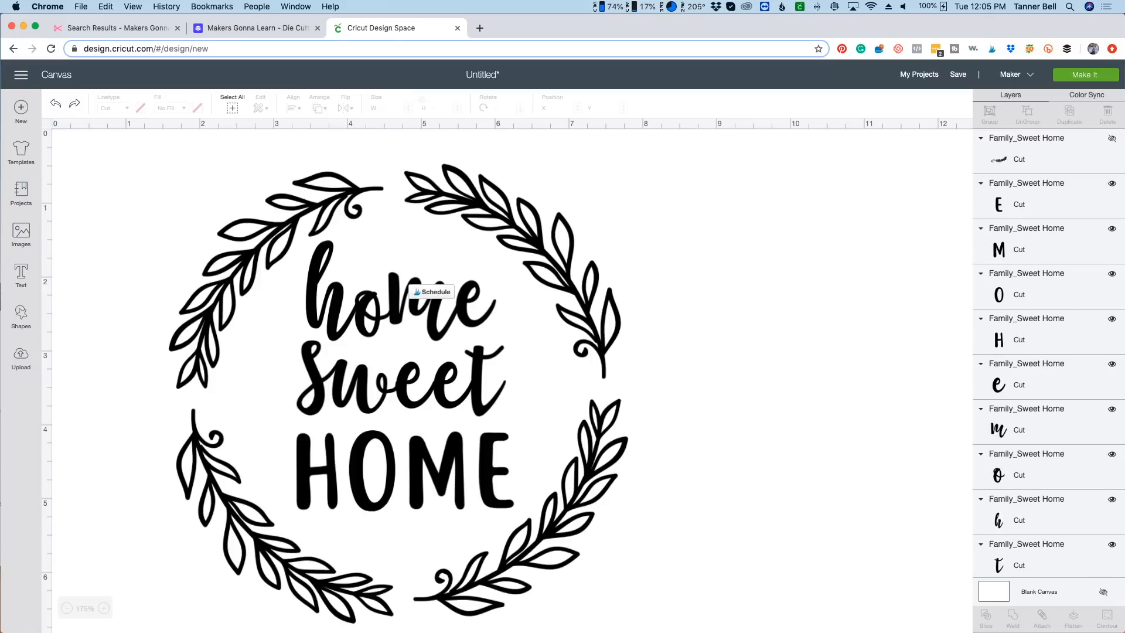
# Duplicate the entire home sweet HOME design and place the copy beside the original at about X 8.412, Y 0.298.
pyautogui.moveTo(664, 170); pyautogui.dragTo(170, 623)
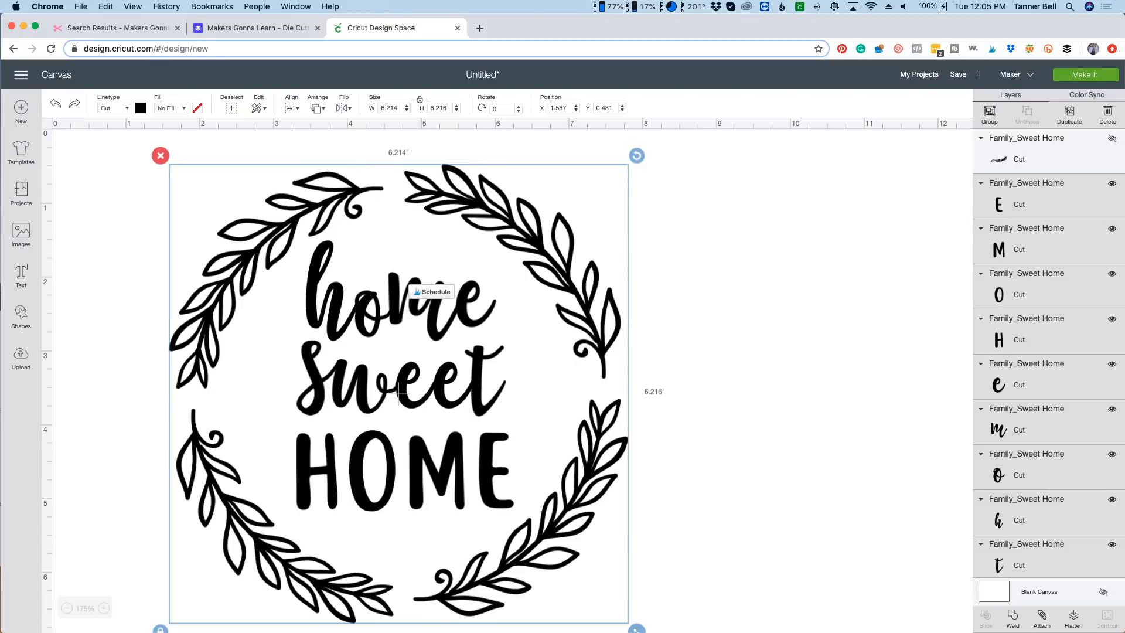
pyautogui.press('super+v')
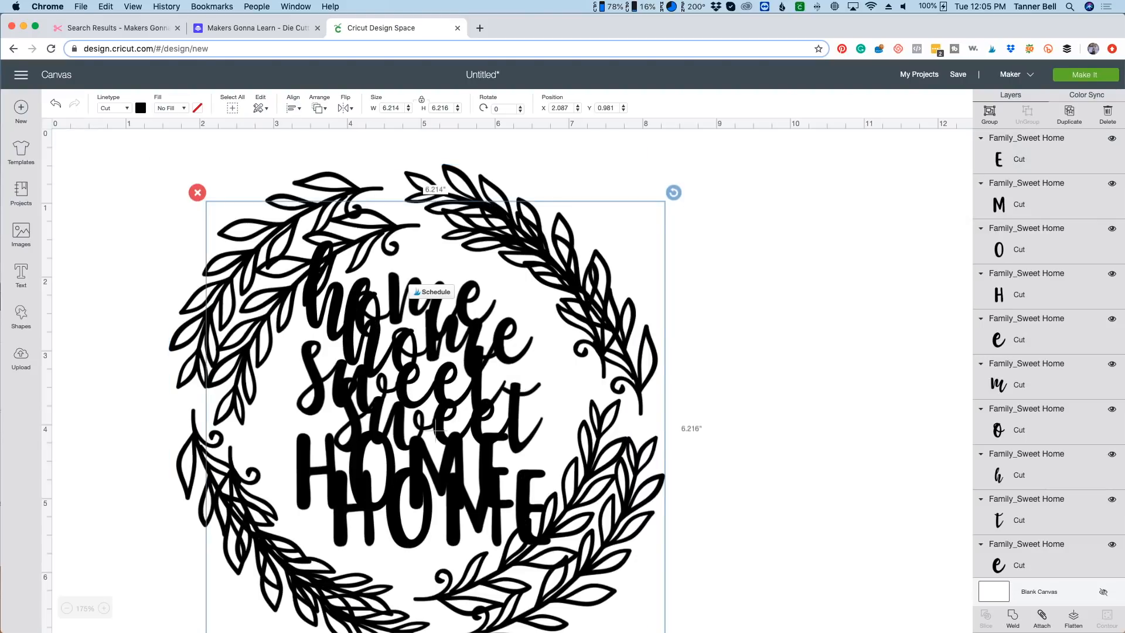
pyautogui.moveTo(437, 429); pyautogui.dragTo(903, 381)
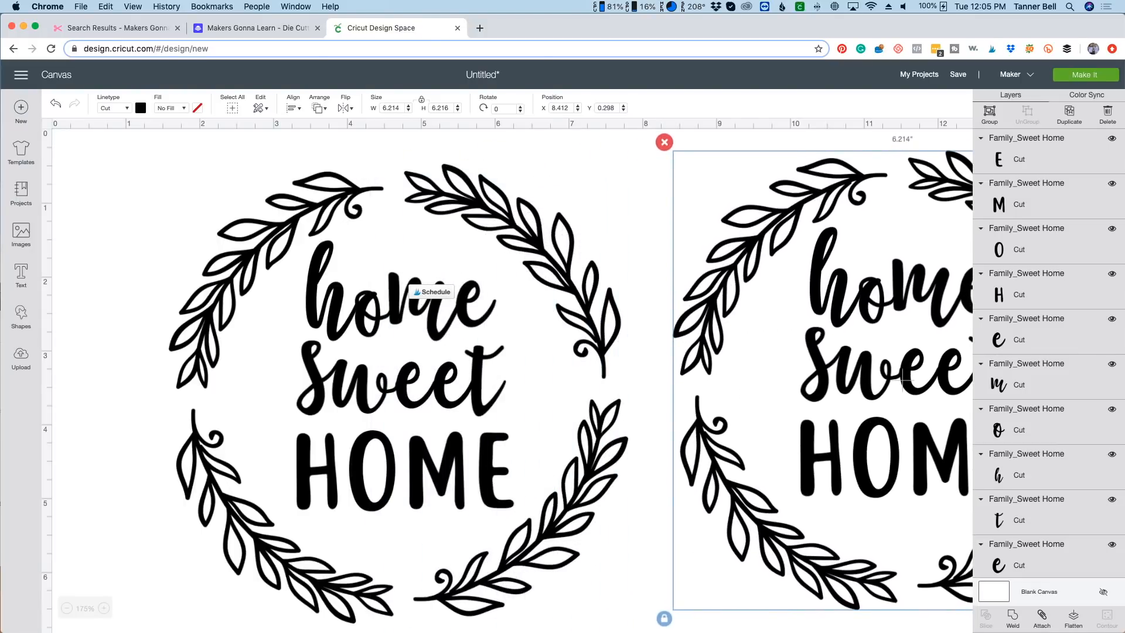
# Weld the original home sweet HOME design and move the result to about X 0.872, Y 0.227.
pyautogui.moveTo(397, 392); pyautogui.dragTo(281, 509)
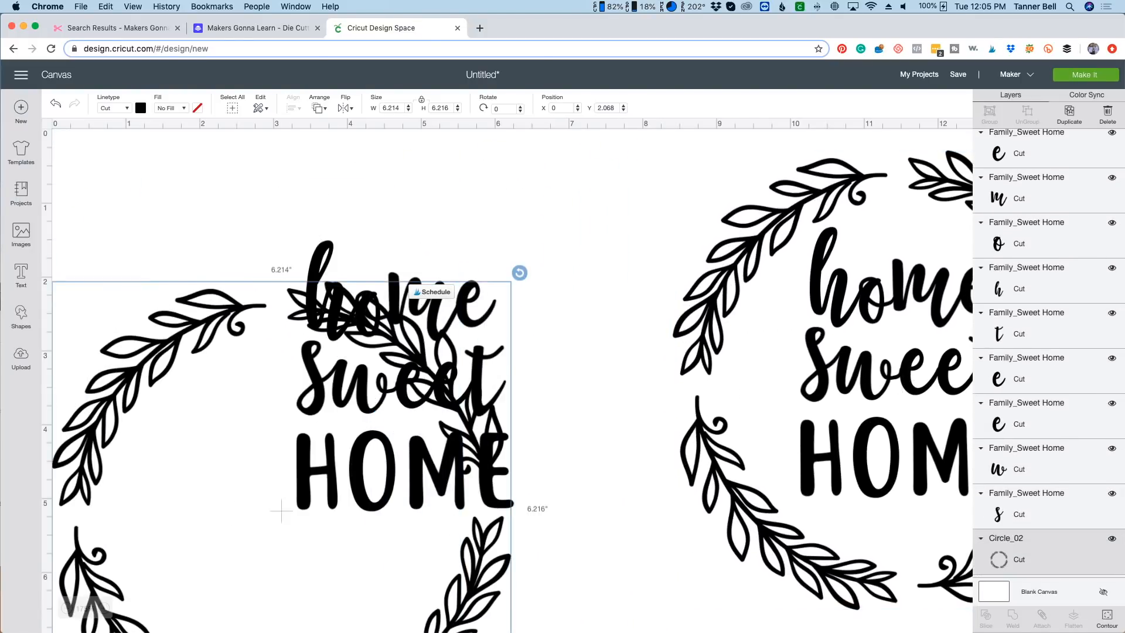
pyautogui.press('super+z')
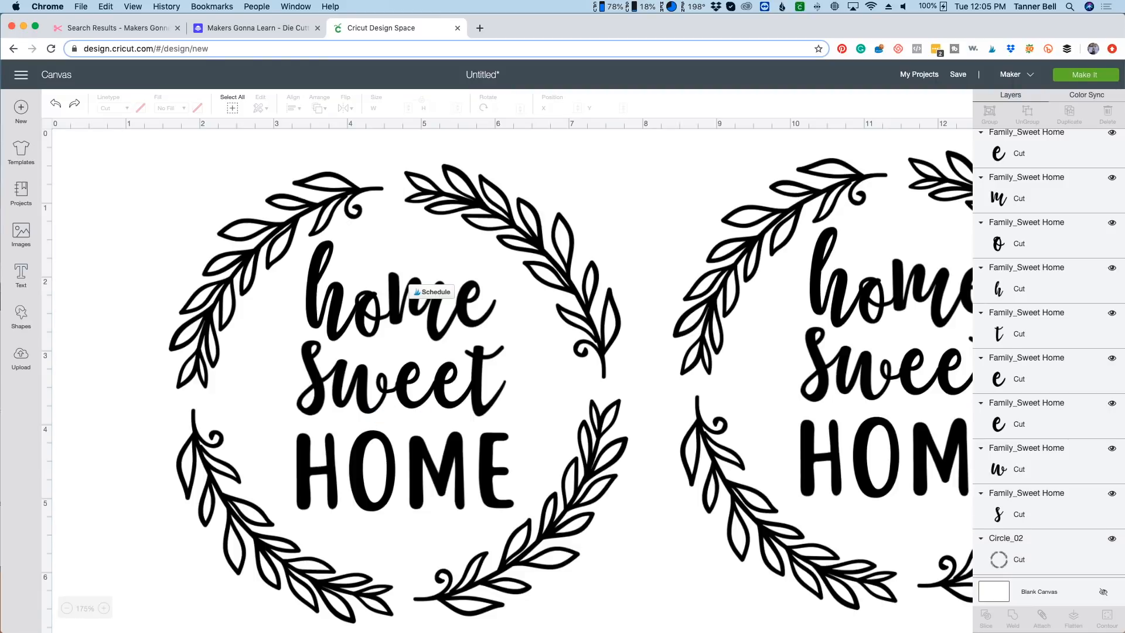
pyautogui.moveTo(70, 139); pyautogui.dragTo(622, 587)
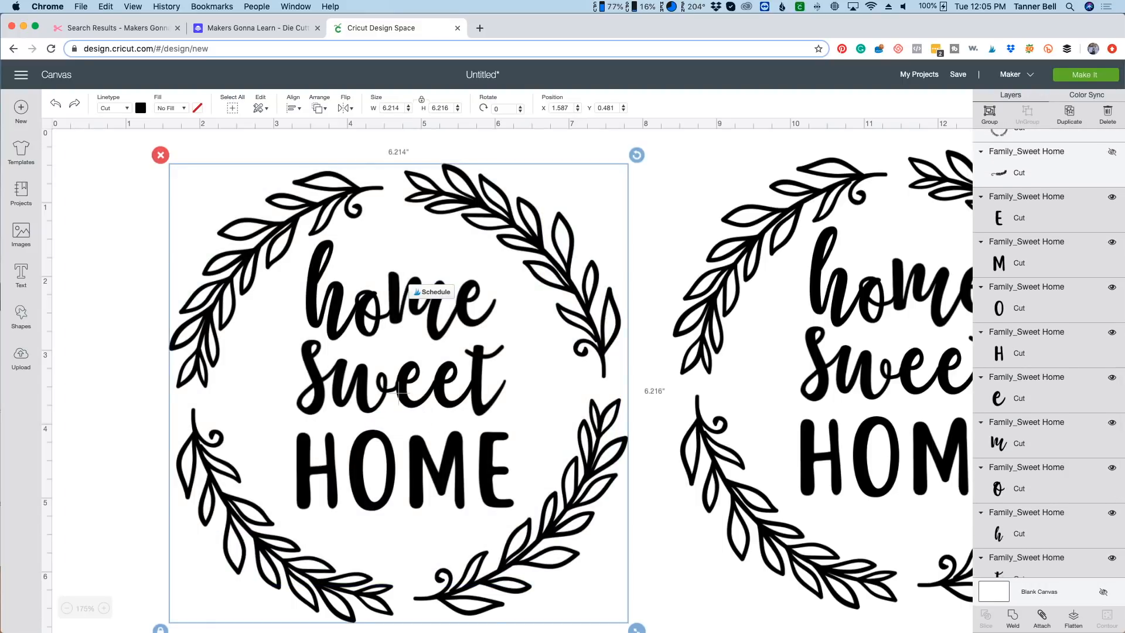
pyautogui.click(1012, 619)
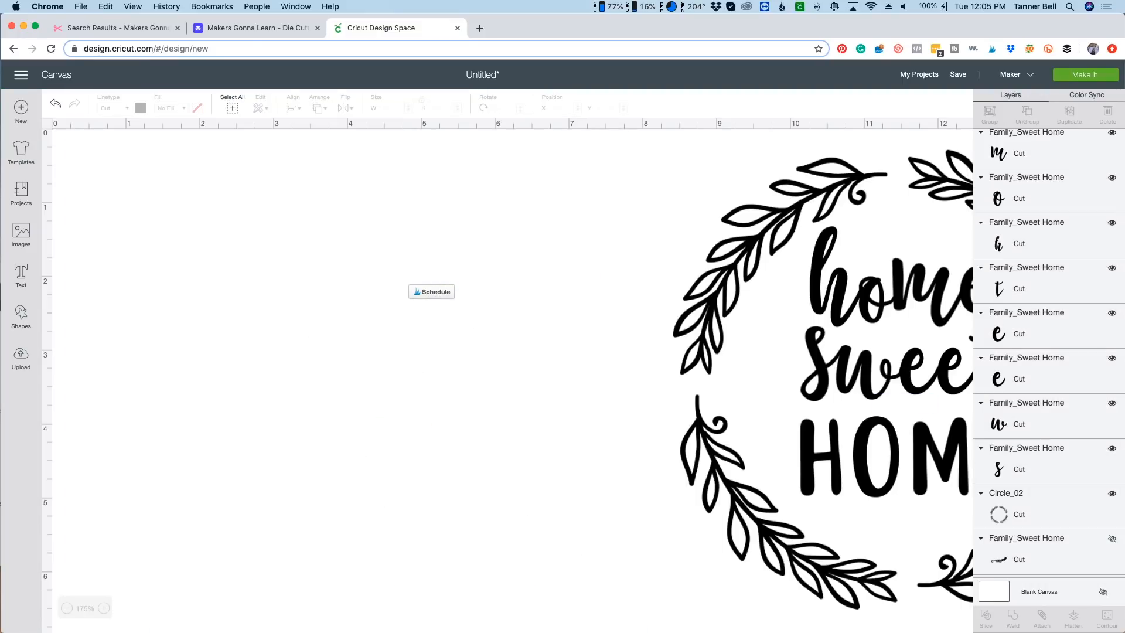
pyautogui.moveTo(401, 395); pyautogui.dragTo(348, 373)
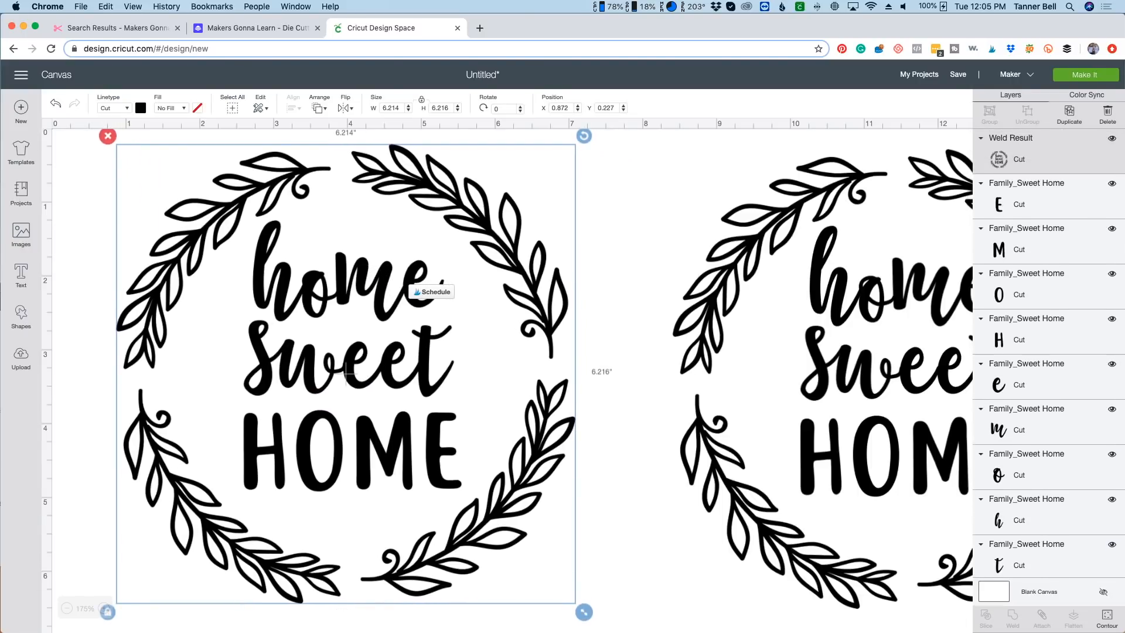
# Group all layers of the unwelded home sweet HOME copy and hide the group from the canvas.
pyautogui.click(838, 274)
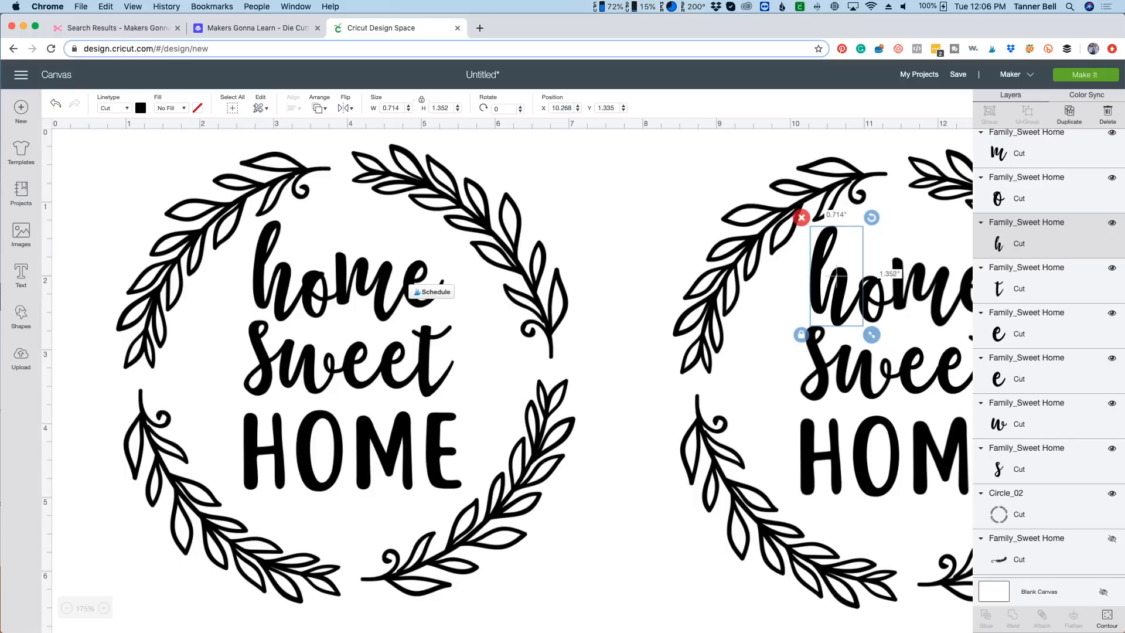
pyautogui.hscroll(10, 513, 375)
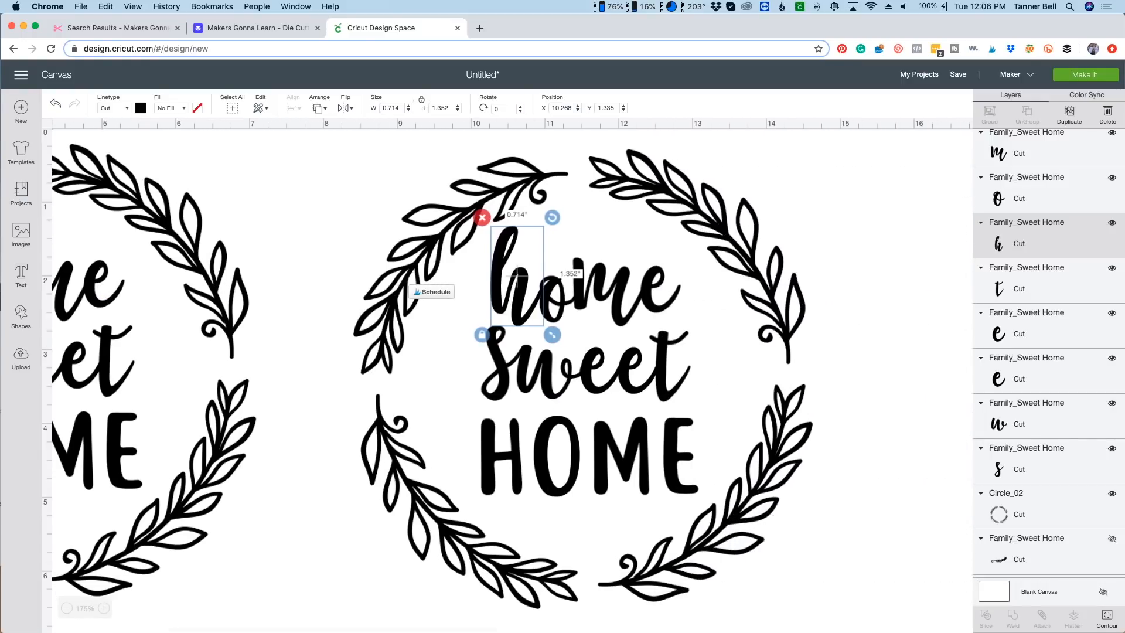
pyautogui.moveTo(874, 155); pyautogui.dragTo(364, 547)
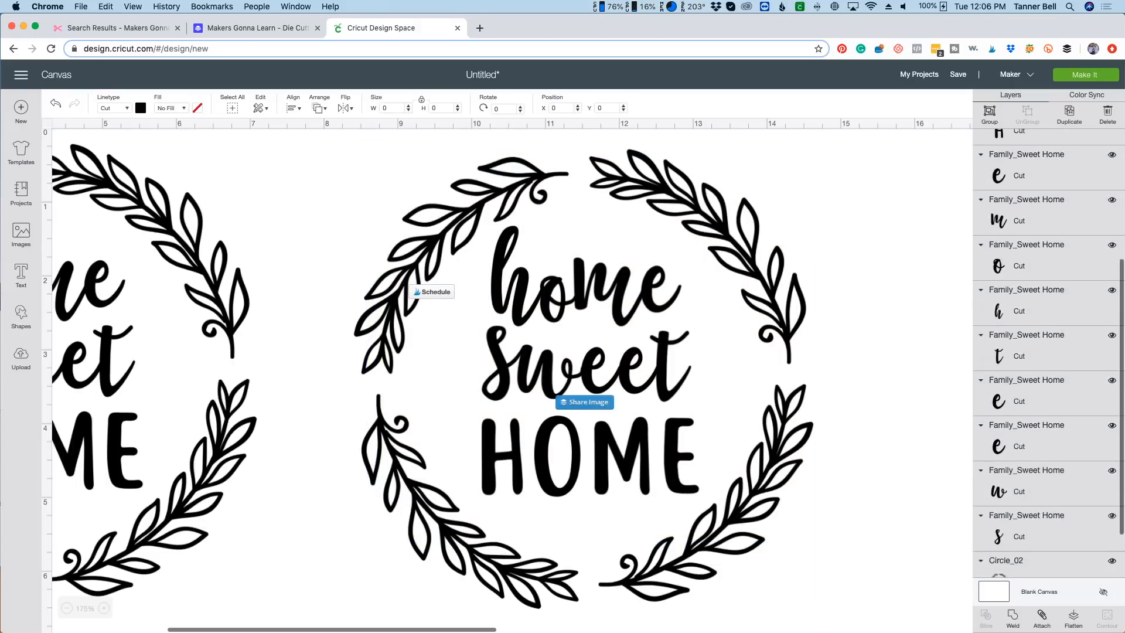
pyautogui.click(585, 378)
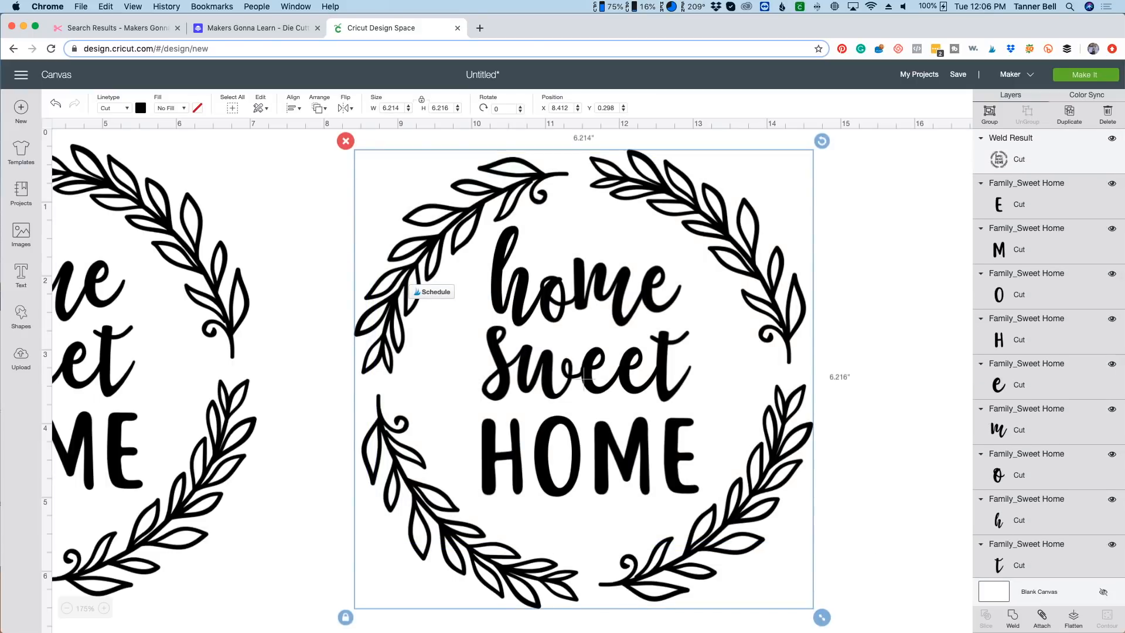
pyautogui.press('super+g')
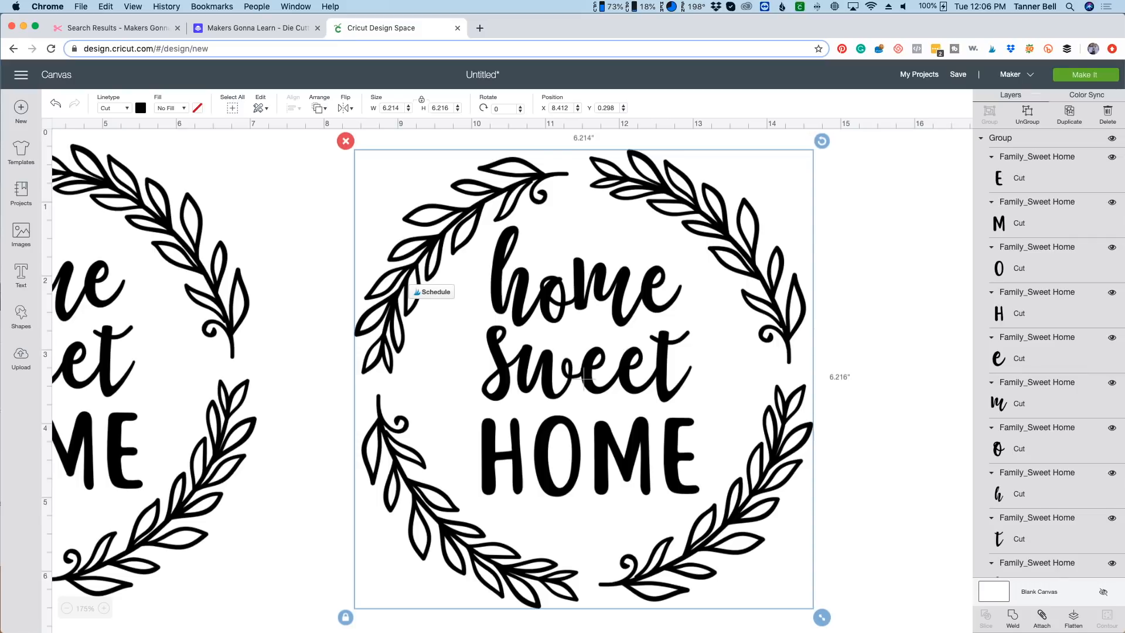
pyautogui.click(1112, 138)
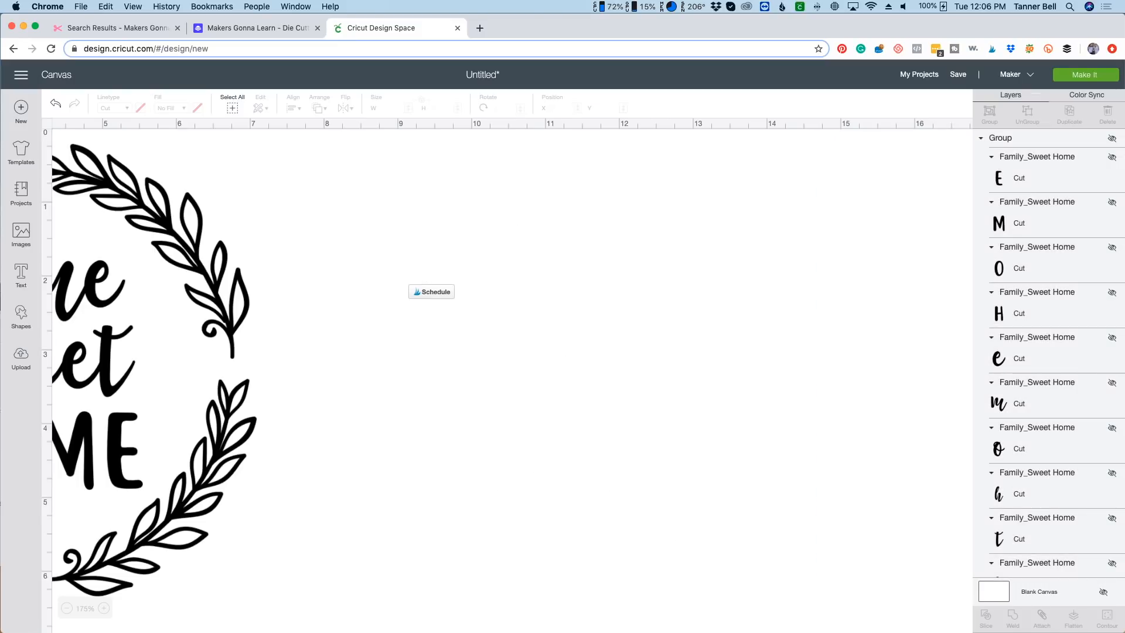
# Show the unwelded group to compare it with the welded design, and hide it again.
pyautogui.hscroll(-10, 504, 375)
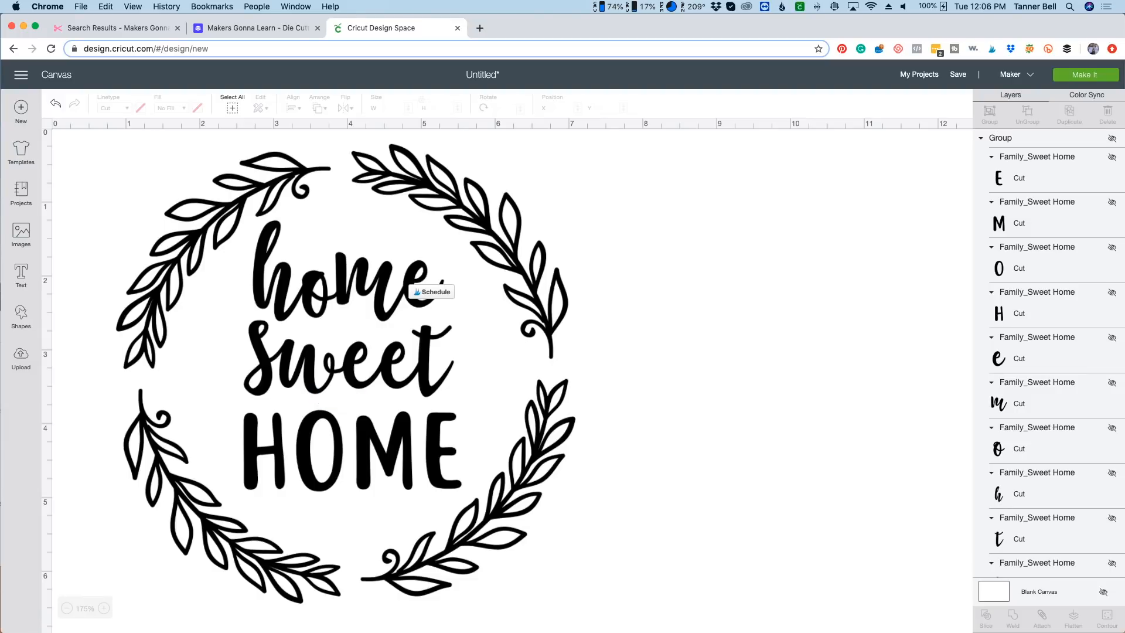
pyautogui.click(1112, 138)
pyautogui.hscroll(2, 512, 375)
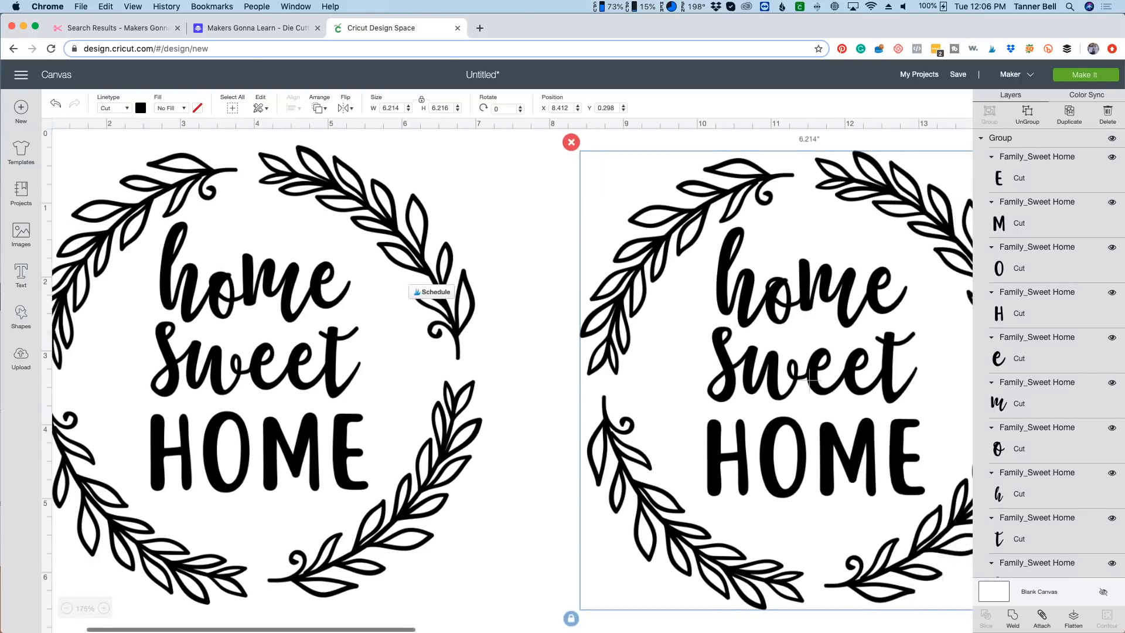
pyautogui.hscroll(3, 811, 380)
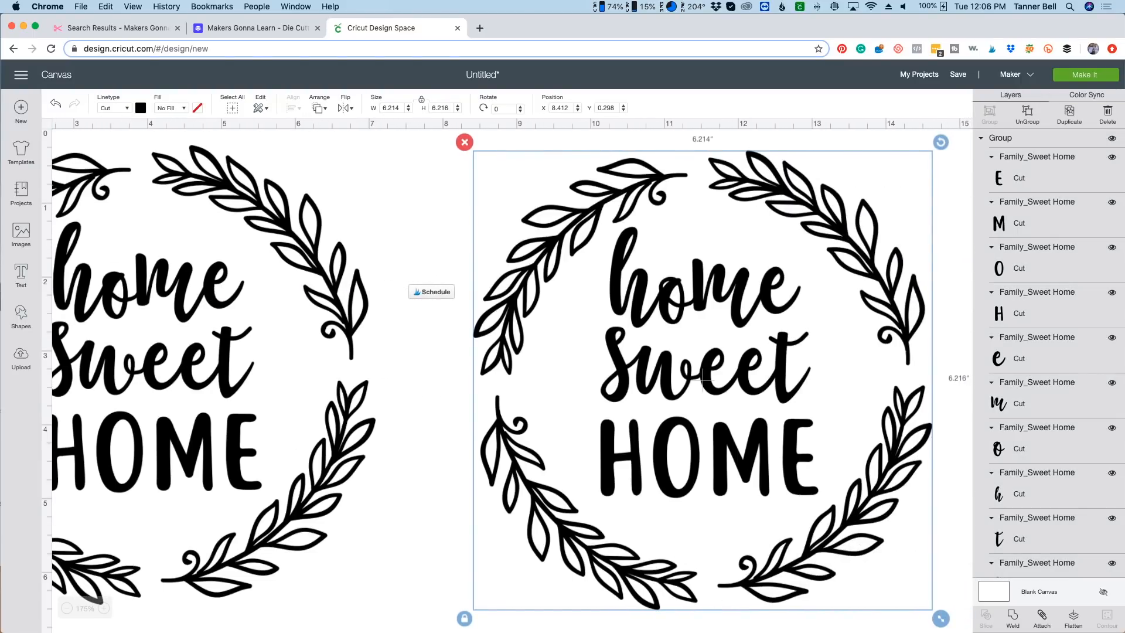
pyautogui.click(1112, 138)
pyautogui.hscroll(-2, 328, 378)
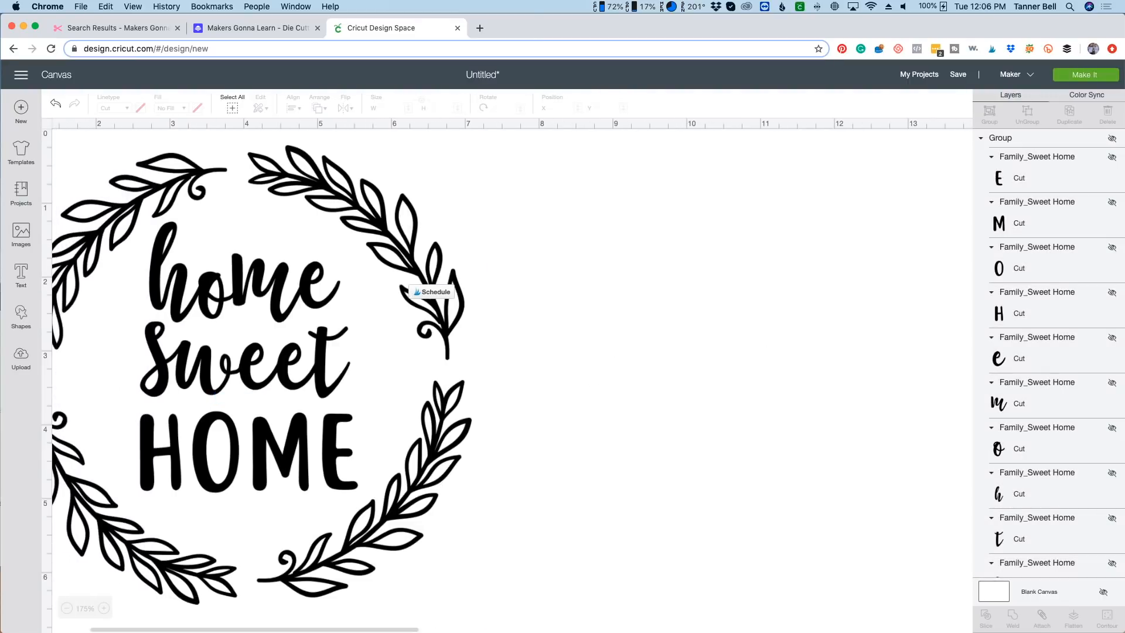
# Delete the leftover hidden Family_Sweet Home fragment at the end of the layer list, below the weld result.
pyautogui.scroll(-5, 1049, 375)
pyautogui.click(1049, 553)
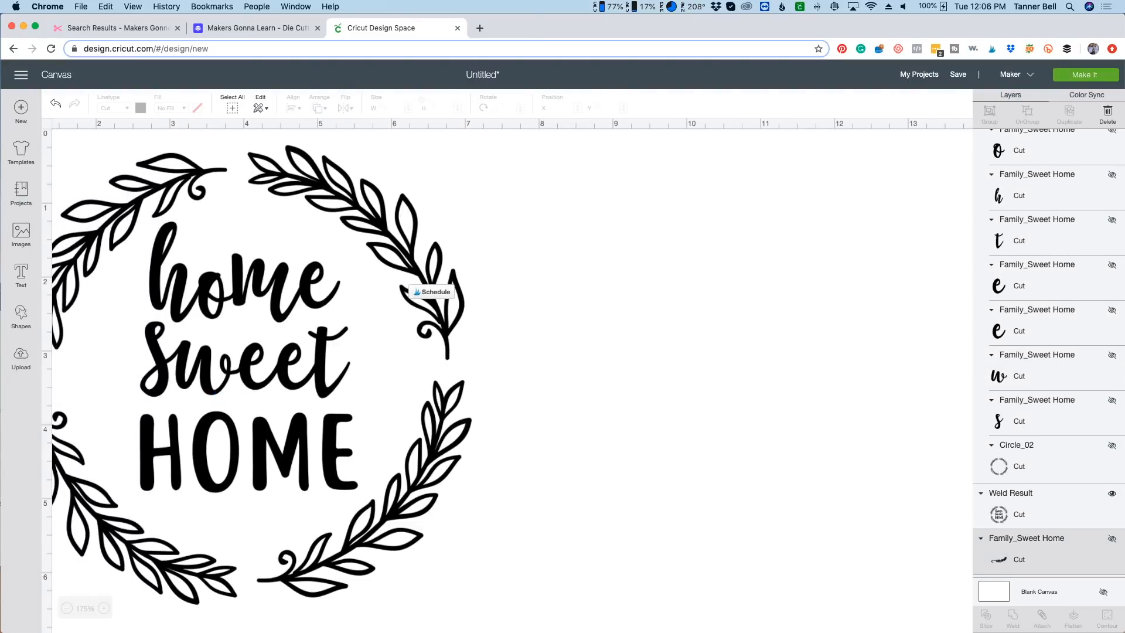
pyautogui.press('Delete')
pyautogui.hscroll(-3, 329, 378)
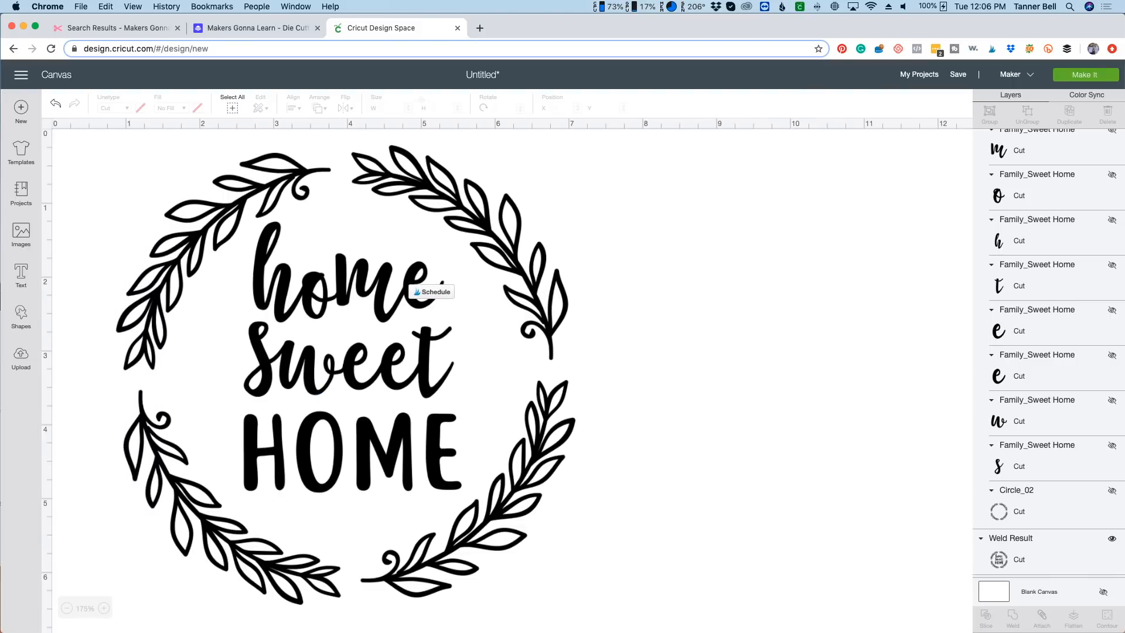
# Preview the welded home sweet HOME design on the cutting mat and return to the canvas without cutting.
pyautogui.click(1085, 75)
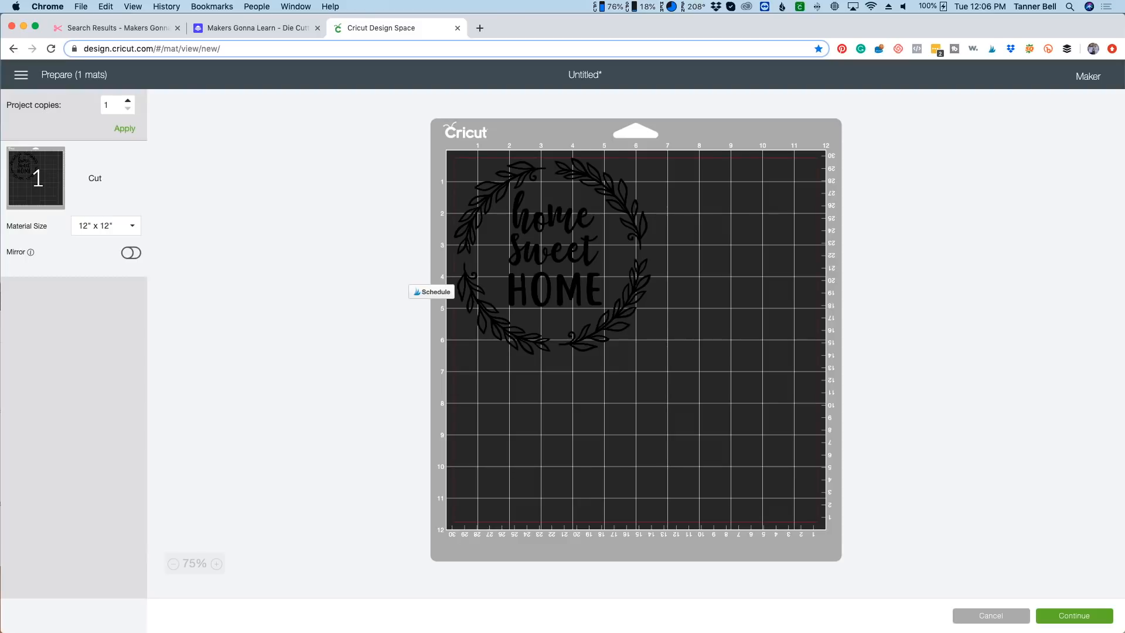
pyautogui.moveTo(553, 256)
pyautogui.mouseDown()
pyautogui.moveTo(653, 354)
pyautogui.moveTo(552, 256)
pyautogui.moveTo(718, 256)
pyautogui.moveTo(553, 256)
pyautogui.mouseUp()
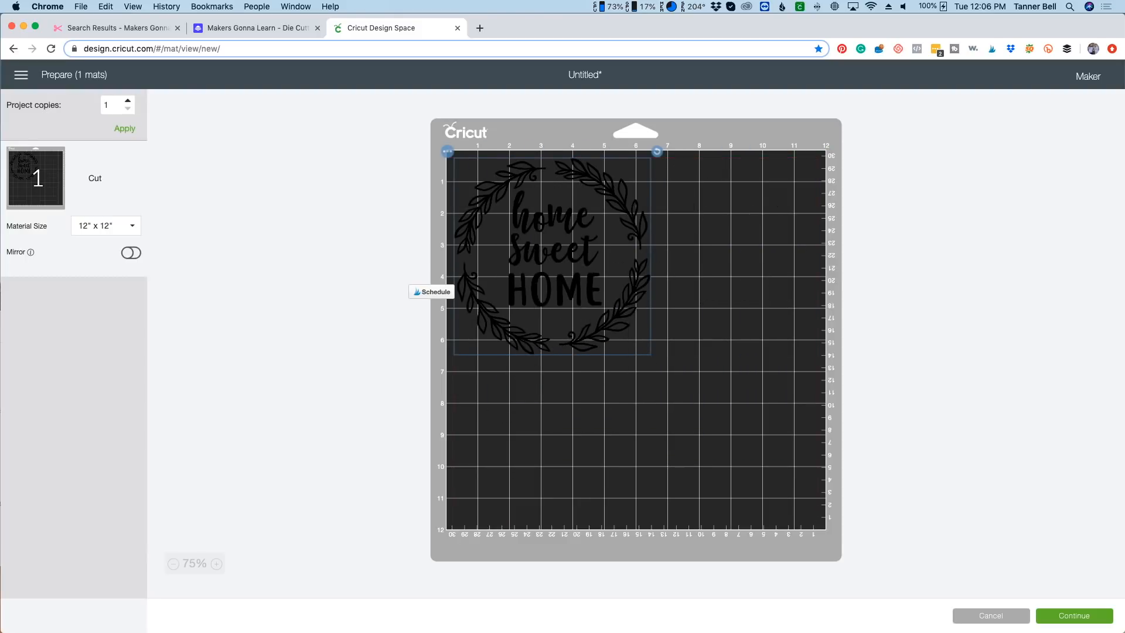
pyautogui.click(991, 616)
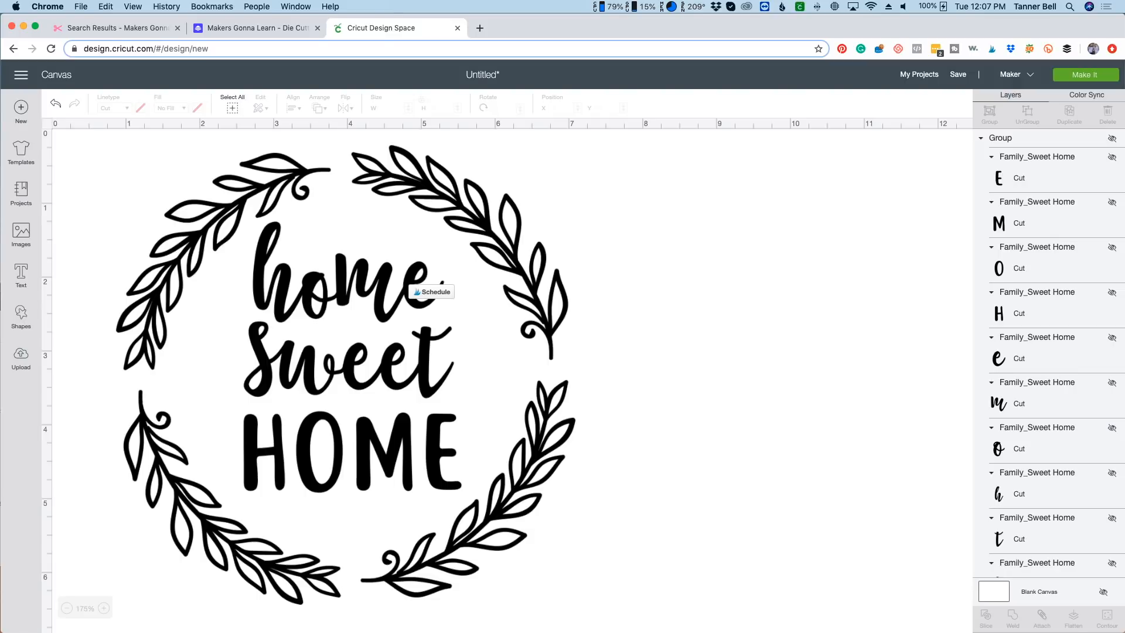
# Save the project under the name Home Sweet Home.
pyautogui.click(958, 74)
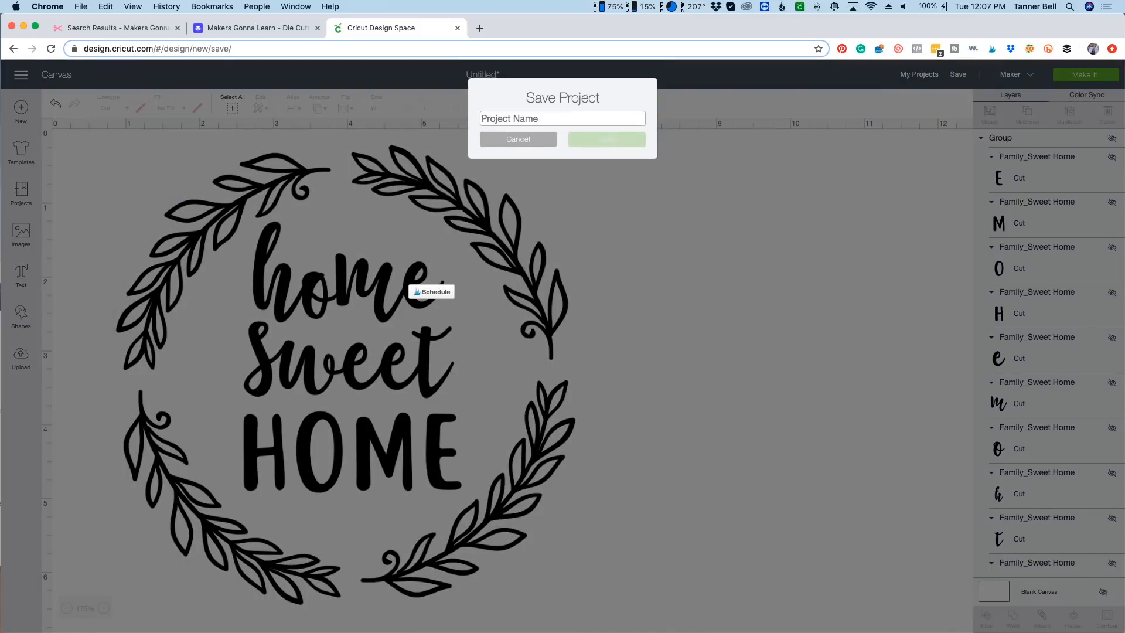
pyautogui.write('Home Sweet ')
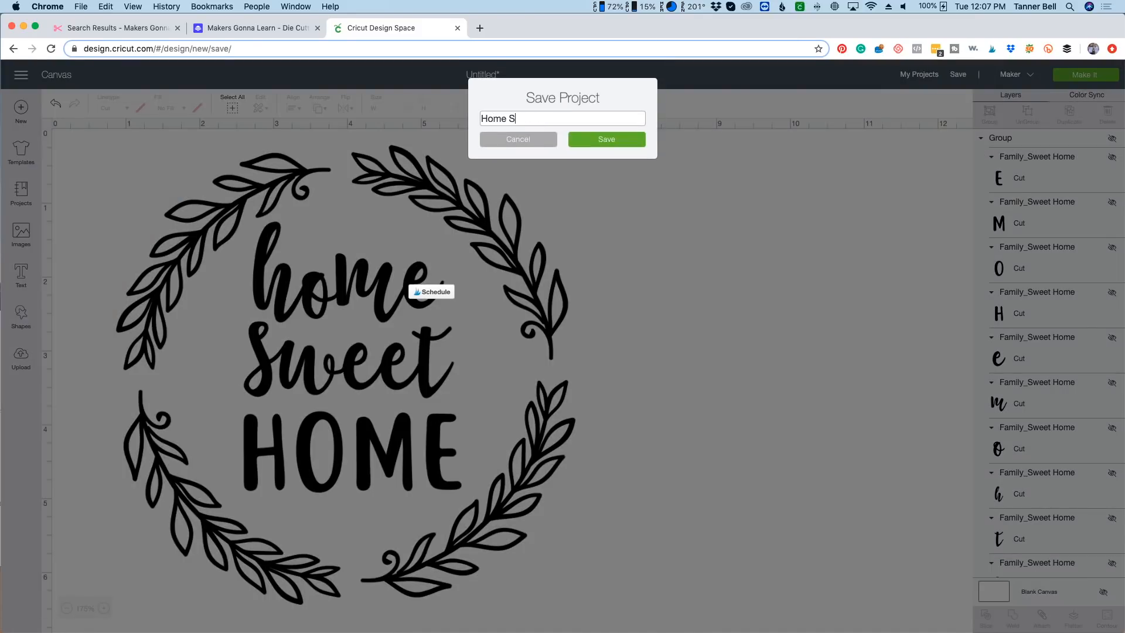
pyautogui.write('Home')
pyautogui.press('Return')
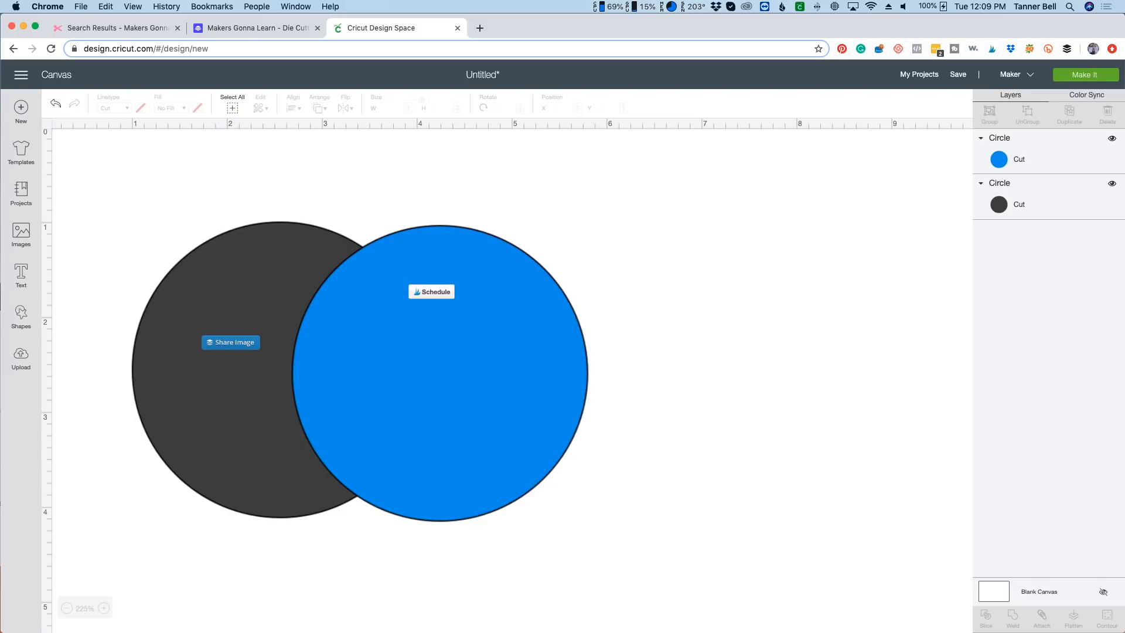
# Bring the dark grey circle in front of the overlapping blue circle using the Arrange options.
pyautogui.click(279, 370)
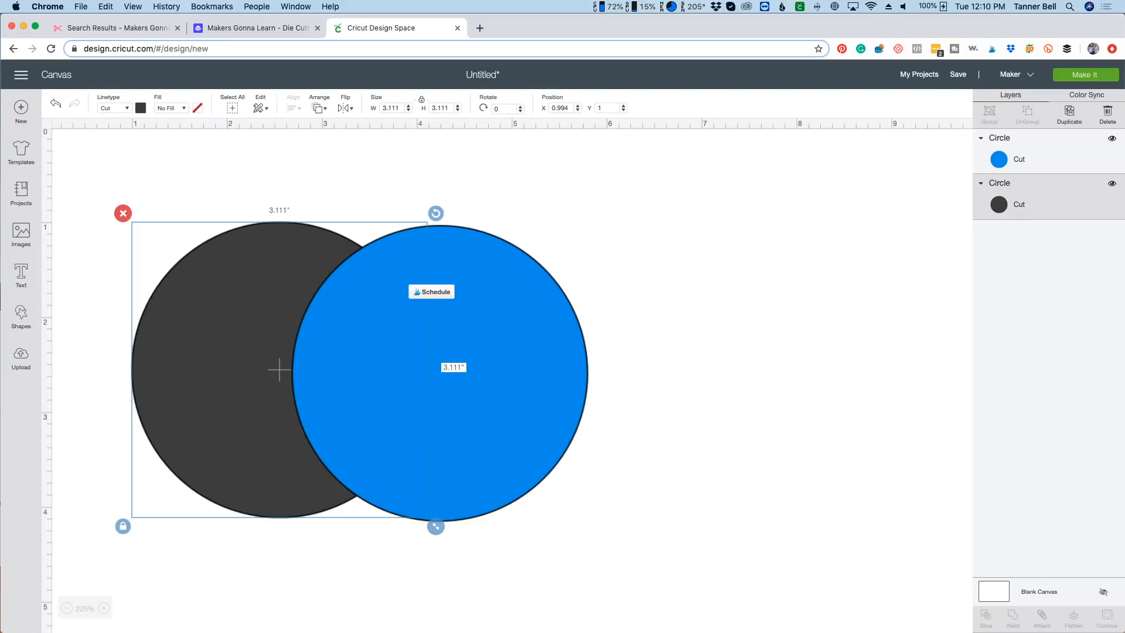
pyautogui.click(319, 107)
pyautogui.click(340, 173)
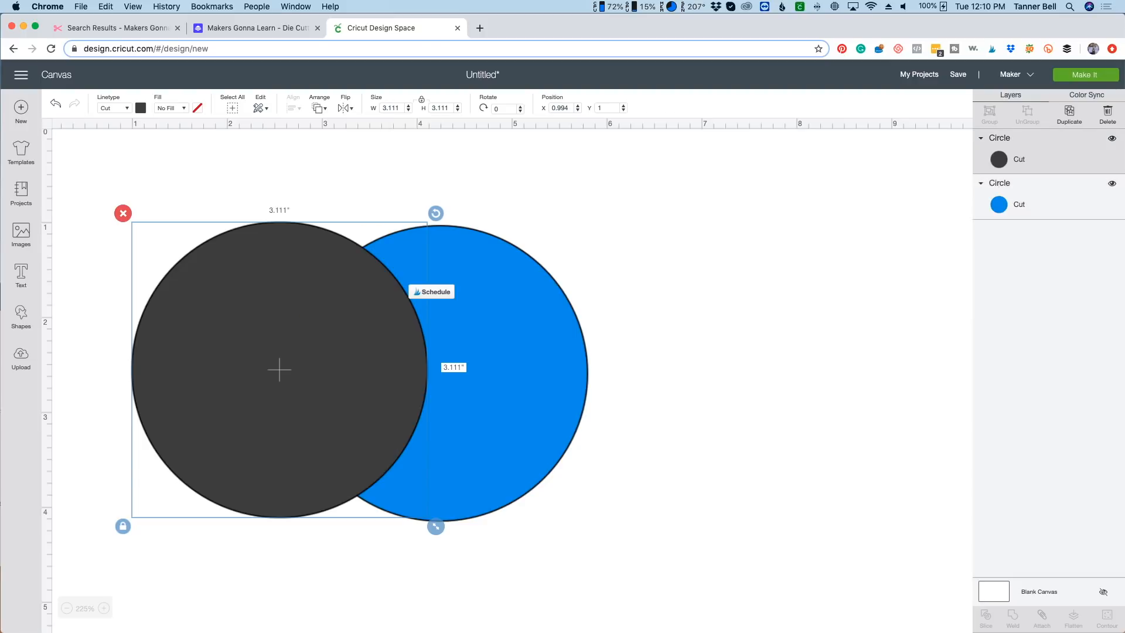
# Swap the stacking order of the two circles repeatedly by reordering their layers, ending with the blue circle in front, and clear the selection.
pyautogui.click(439, 373)
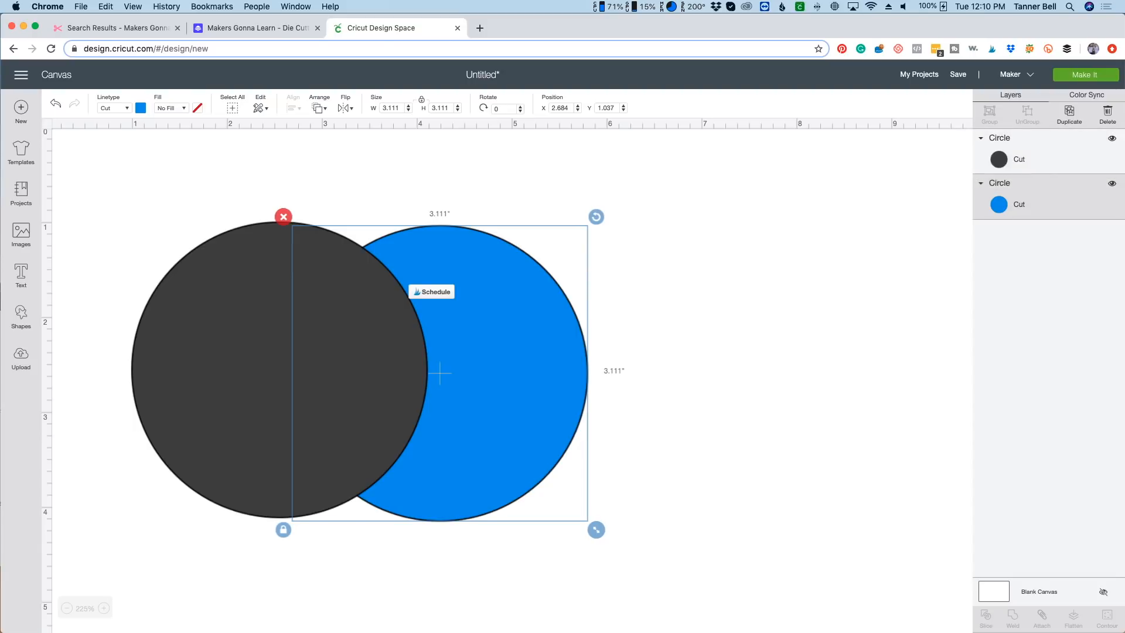
pyautogui.moveTo(1033, 153); pyautogui.dragTo(1029, 199)
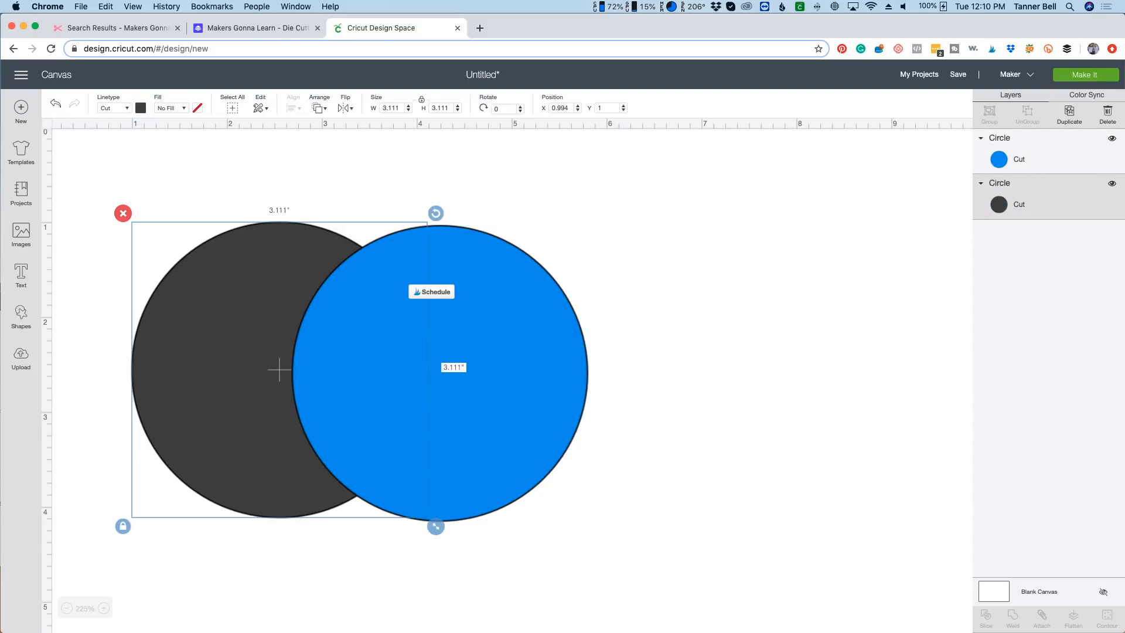
pyautogui.moveTo(1032, 153); pyautogui.dragTo(1029, 198)
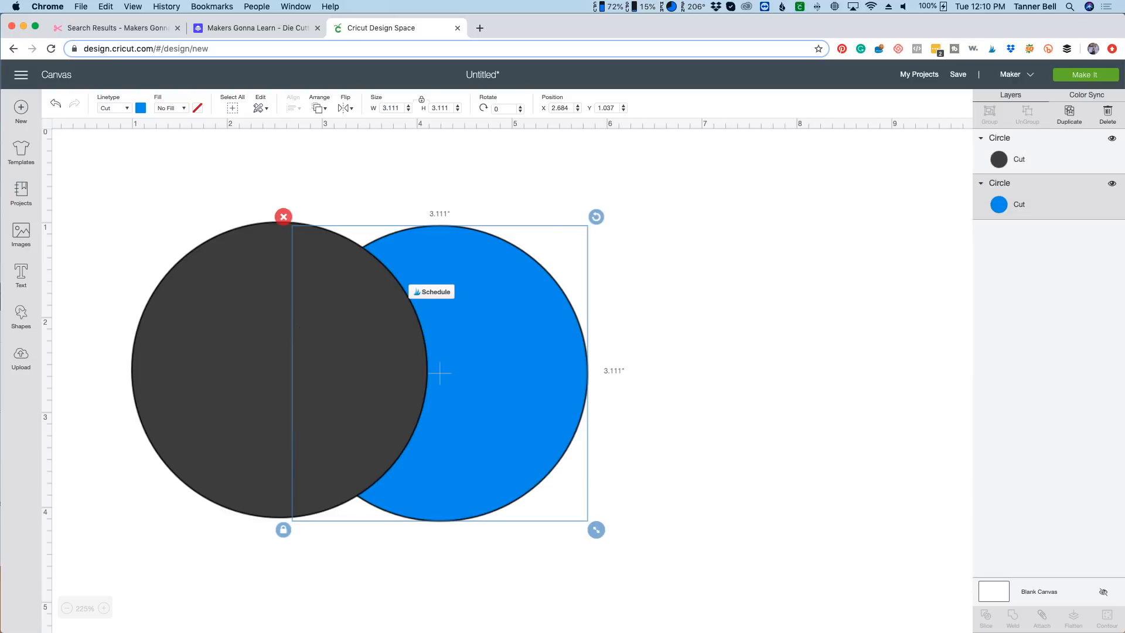
pyautogui.press('super+z')
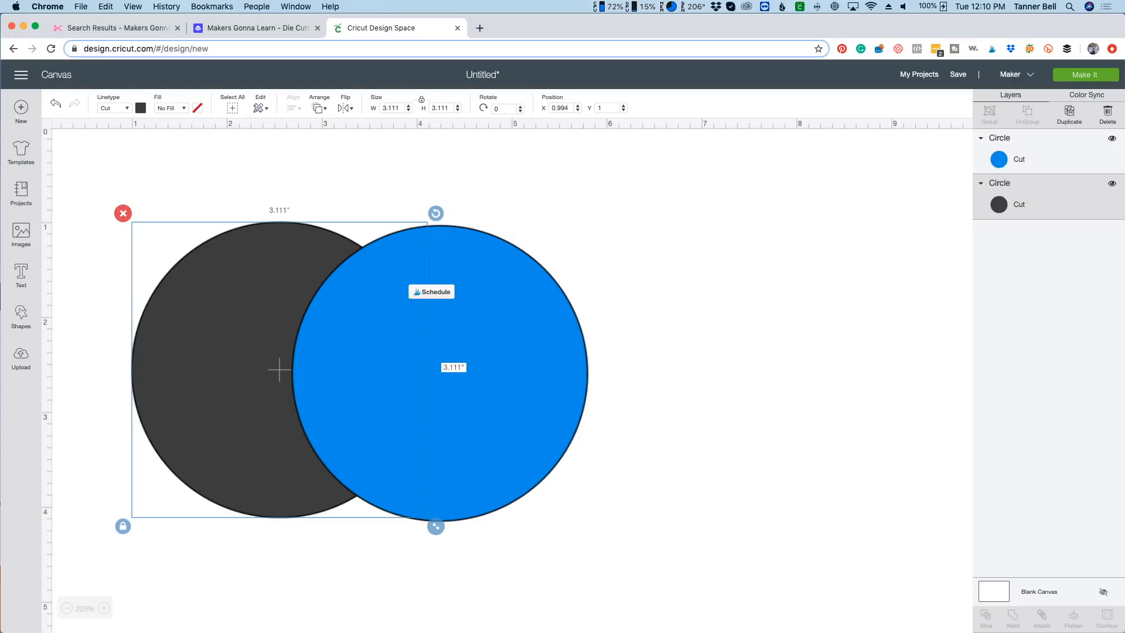
pyautogui.press('super+shift+z')
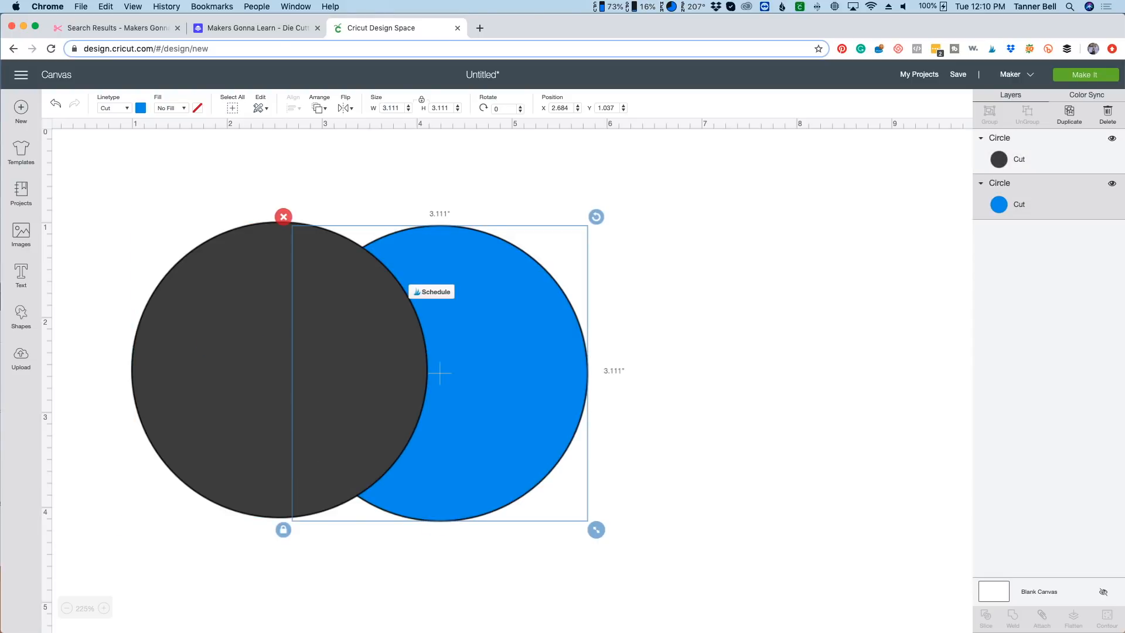
pyautogui.press('Escape')
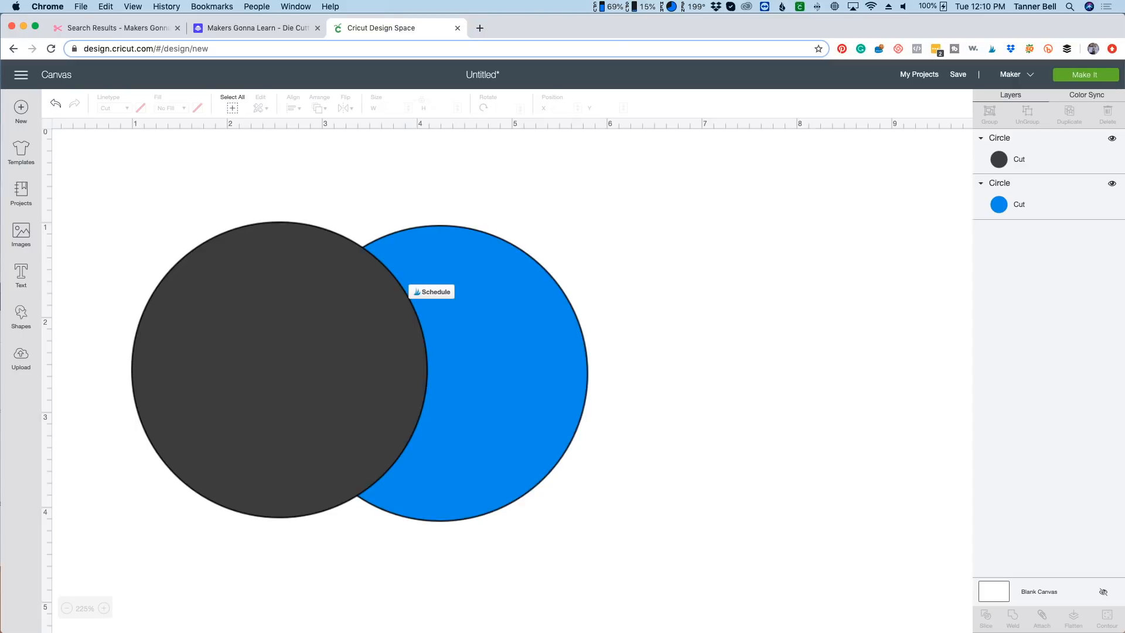
pyautogui.moveTo(999, 159); pyautogui.dragTo(1005, 202)
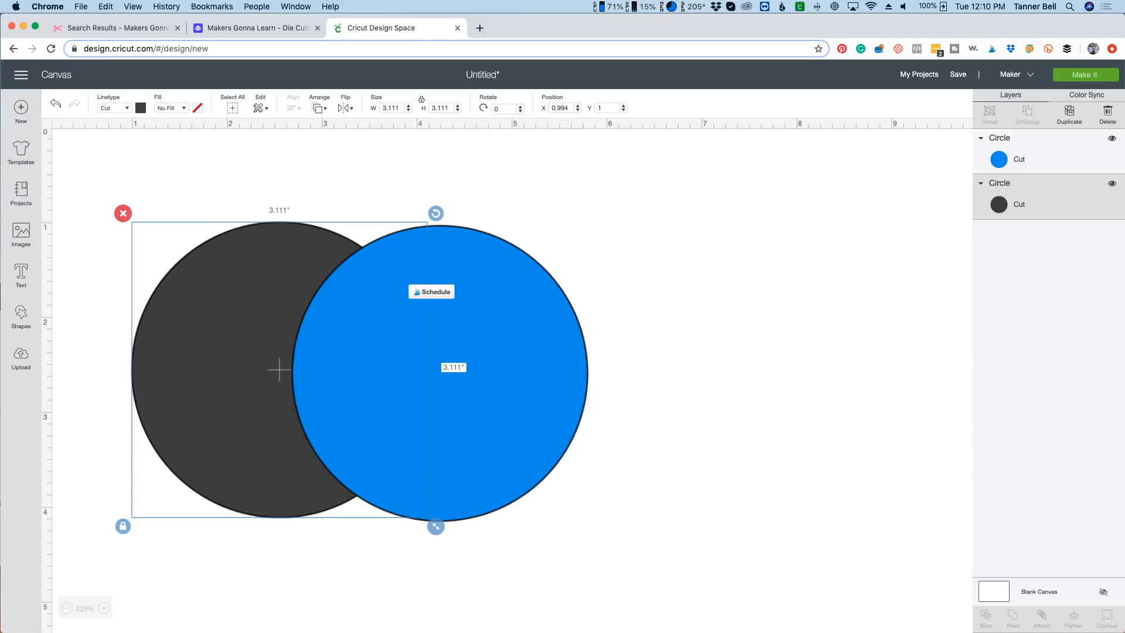
pyautogui.press('Escape')
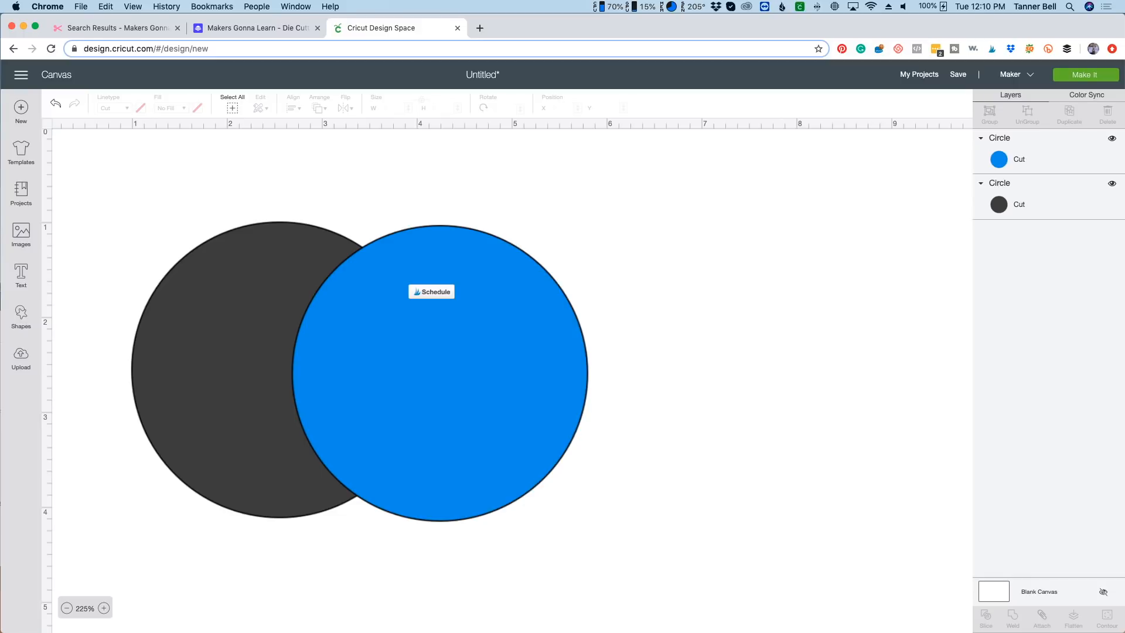
# Examine the overlapping circles at different magnifications, from 100% up to 250%, with the dark grey circle selected, and deselect it.
pyautogui.click(280, 370)
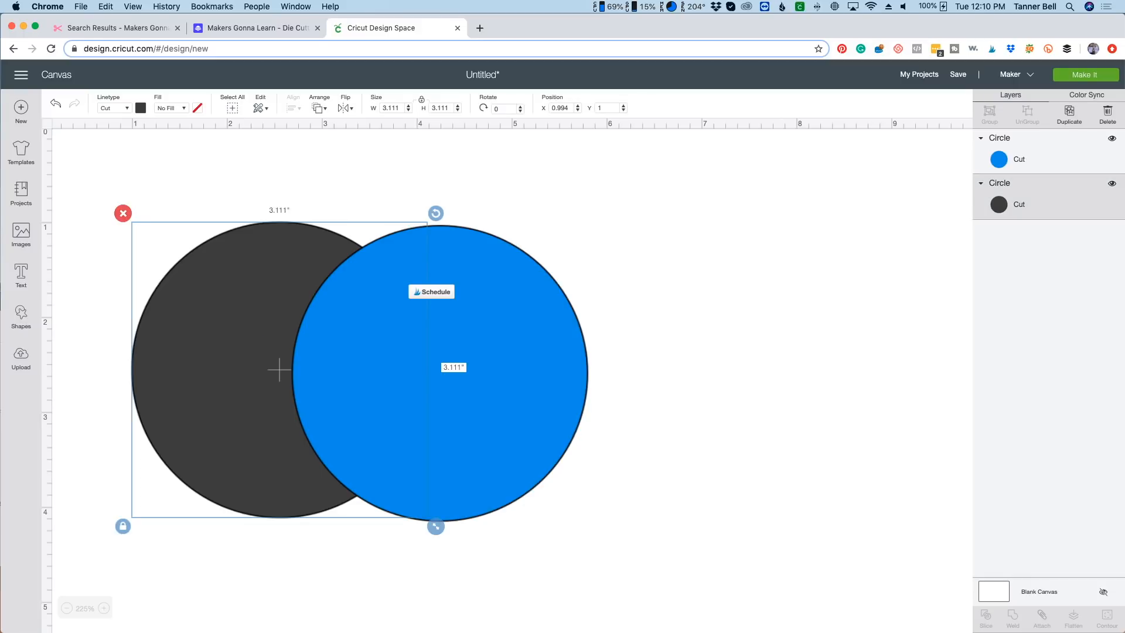
pyautogui.click(67, 608)
pyautogui.click(67, 609)
pyautogui.click(66, 608)
pyautogui.click(67, 608)
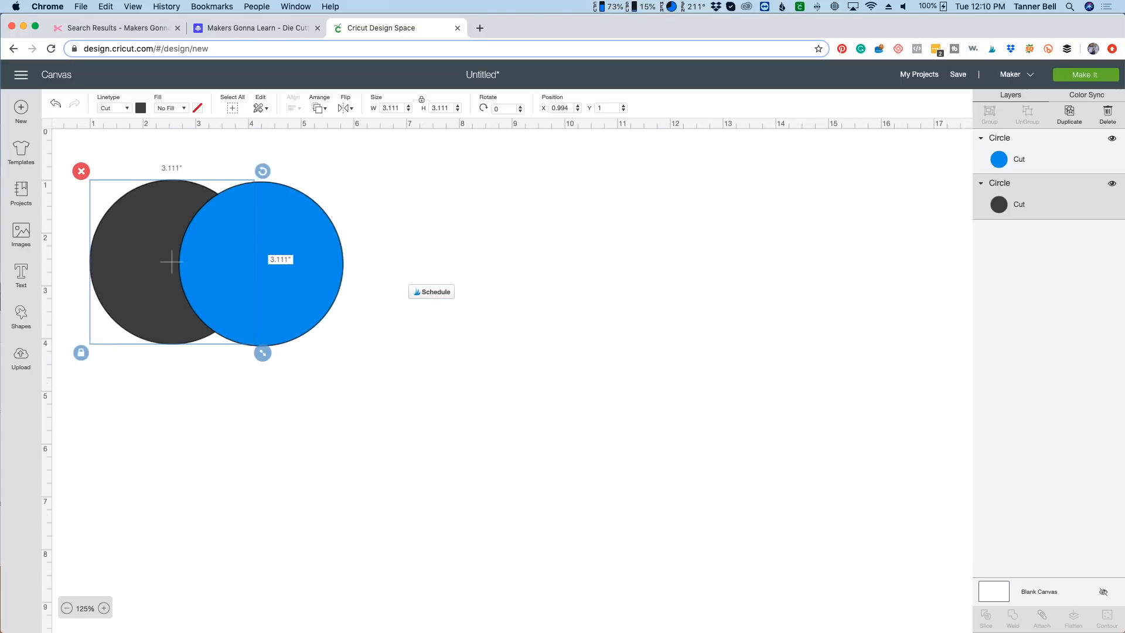
pyautogui.click(67, 609)
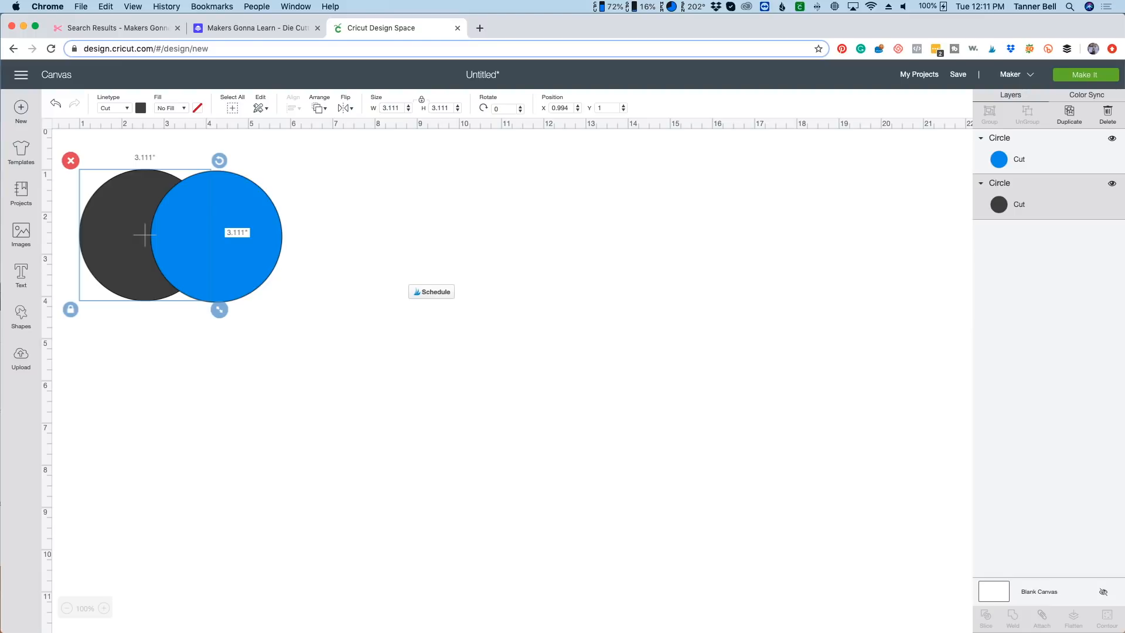
pyautogui.click(103, 608)
pyautogui.click(104, 608)
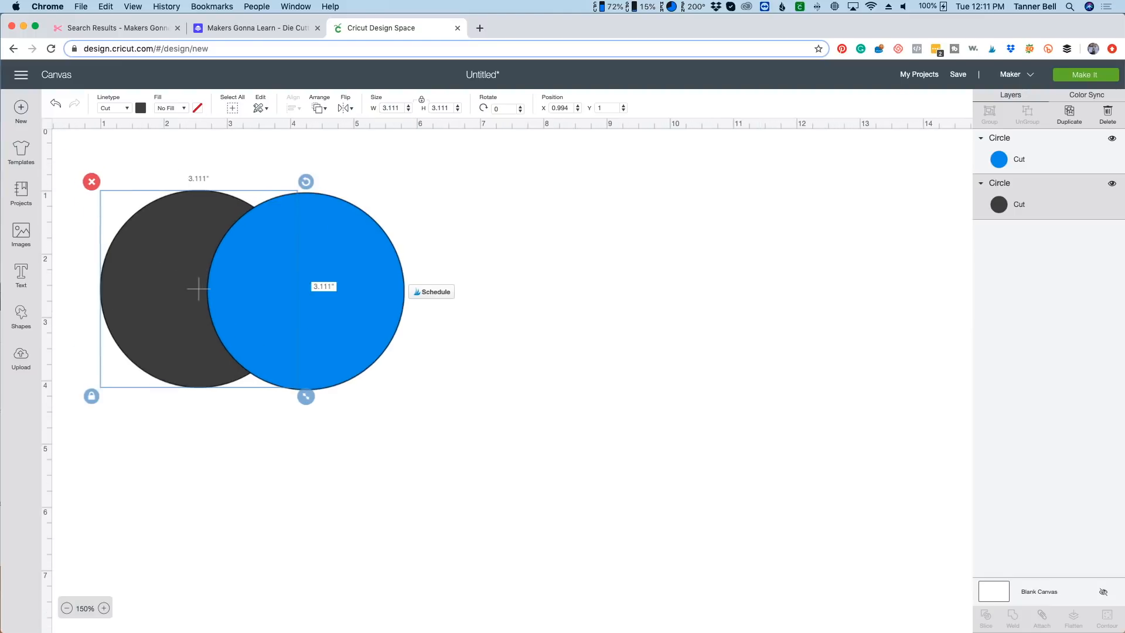
pyautogui.click(103, 608)
pyautogui.click(103, 608)
pyautogui.click(104, 609)
pyautogui.click(104, 608)
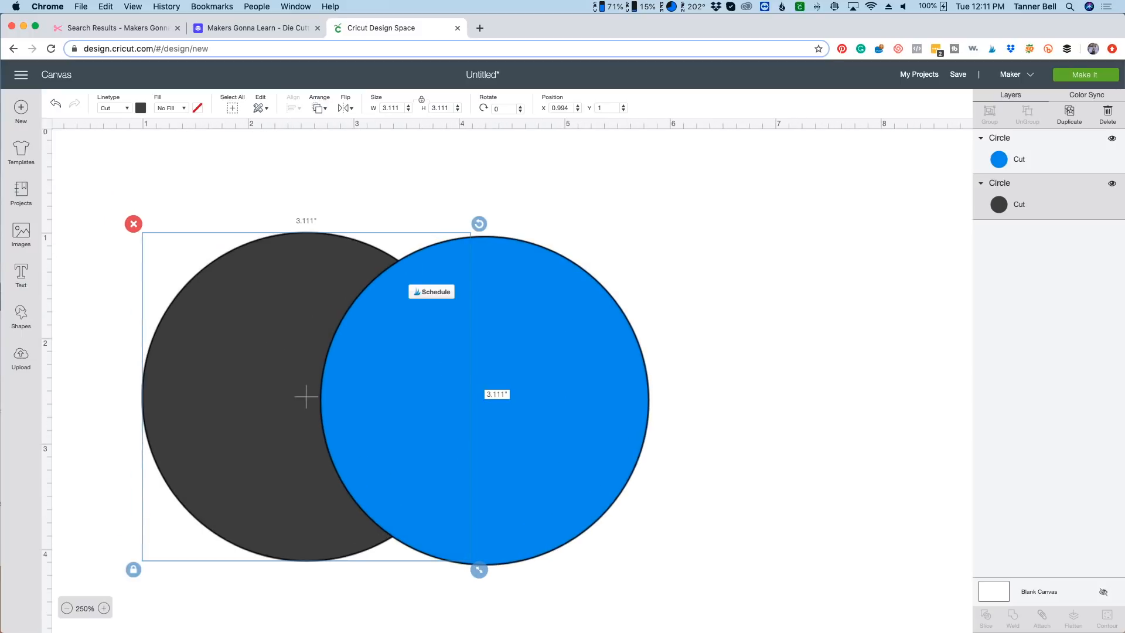
pyautogui.click(727, 411)
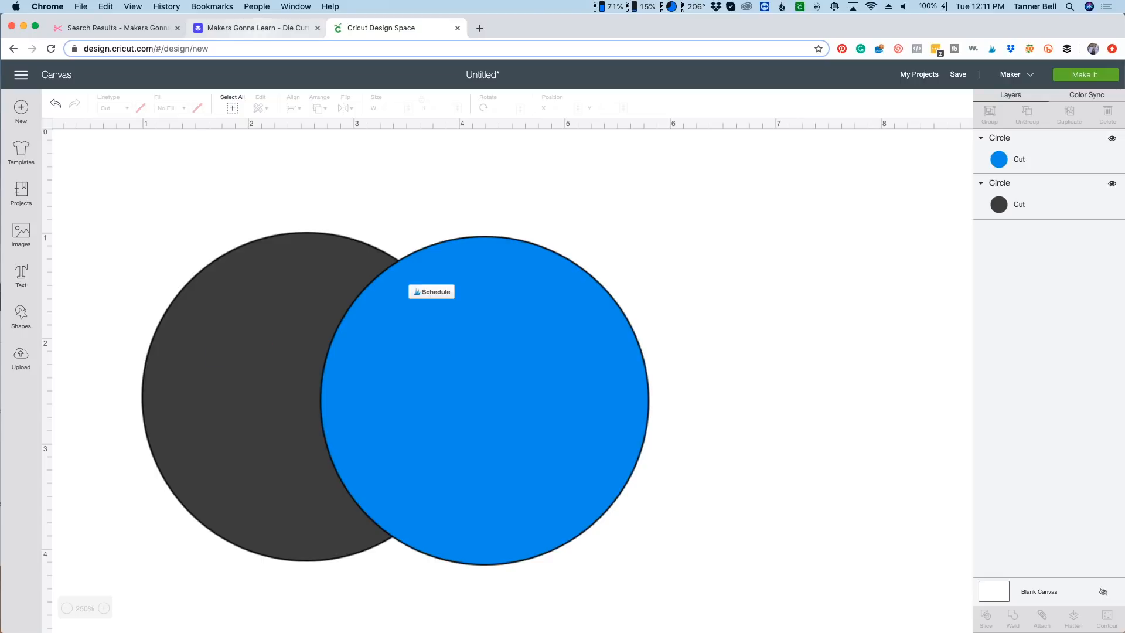
# Switch to the Makers Gonna Learn membership page and examine the yearly membership perks and the included online courses.
pyautogui.click(258, 28)
pyautogui.scroll(-5, 563, 358)
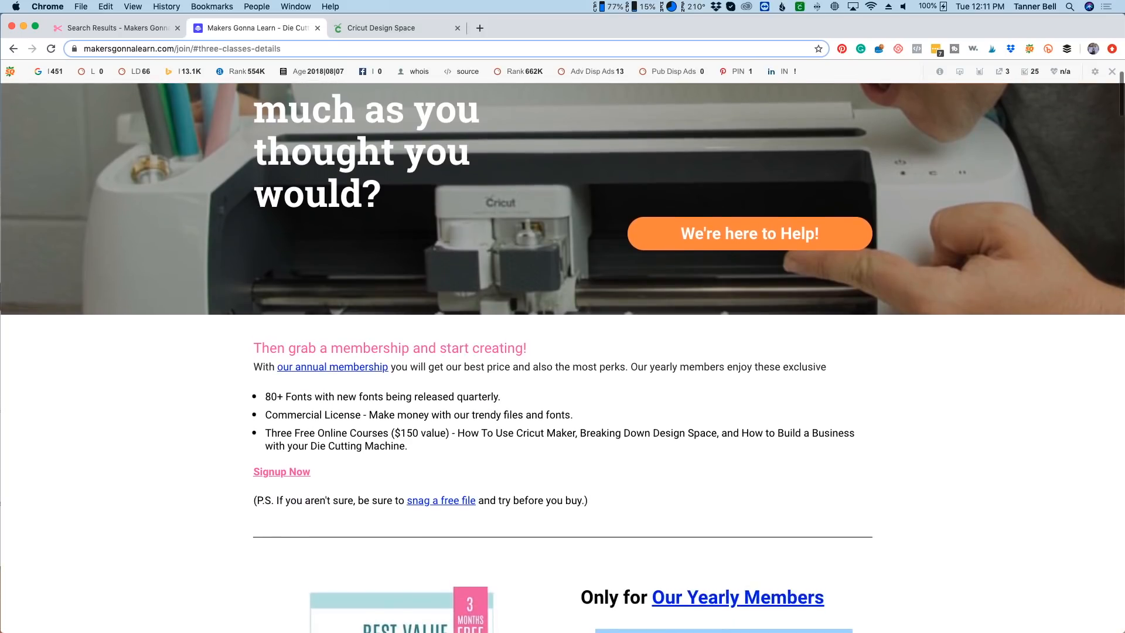
pyautogui.scroll(-2, 562, 357)
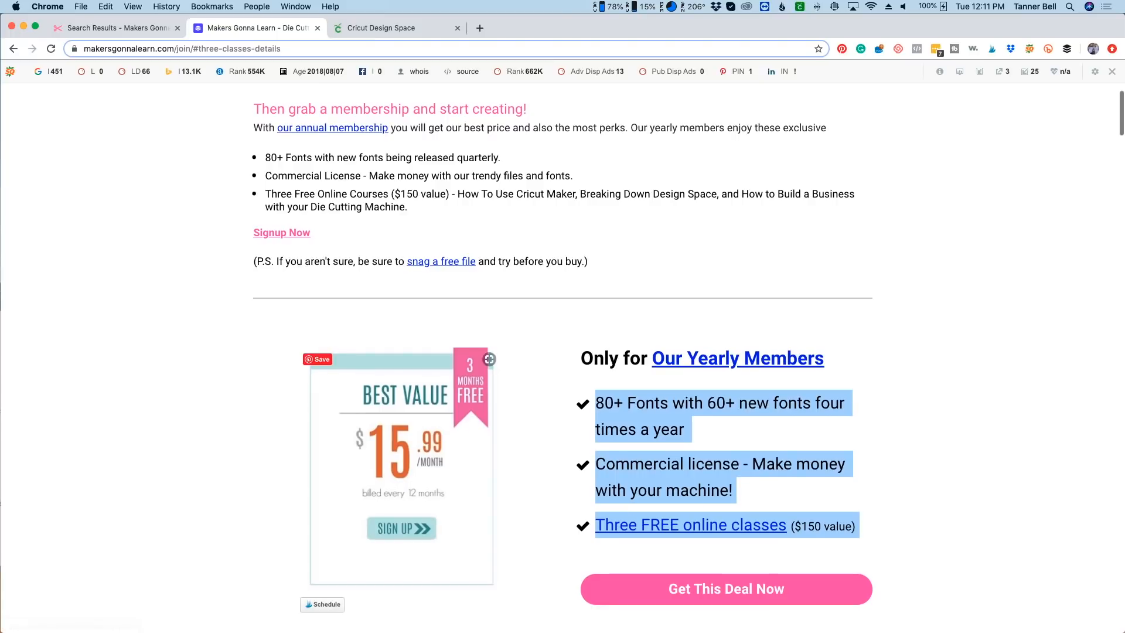
pyautogui.click(879, 527)
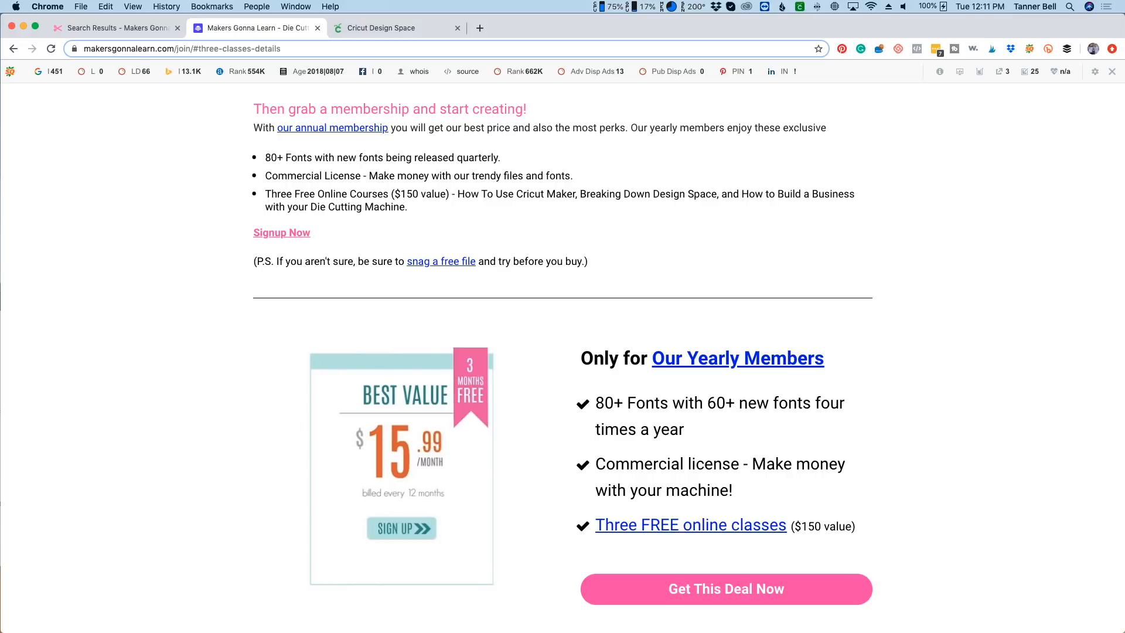
pyautogui.scroll(-10, 562, 316)
pyautogui.scroll(1, 562, 316)
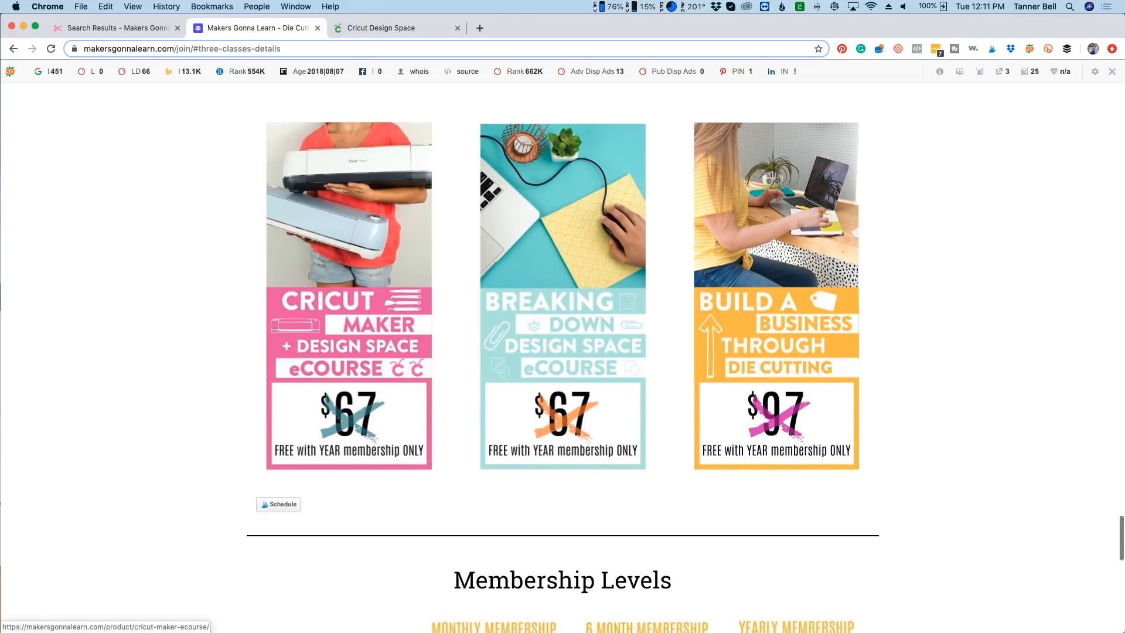